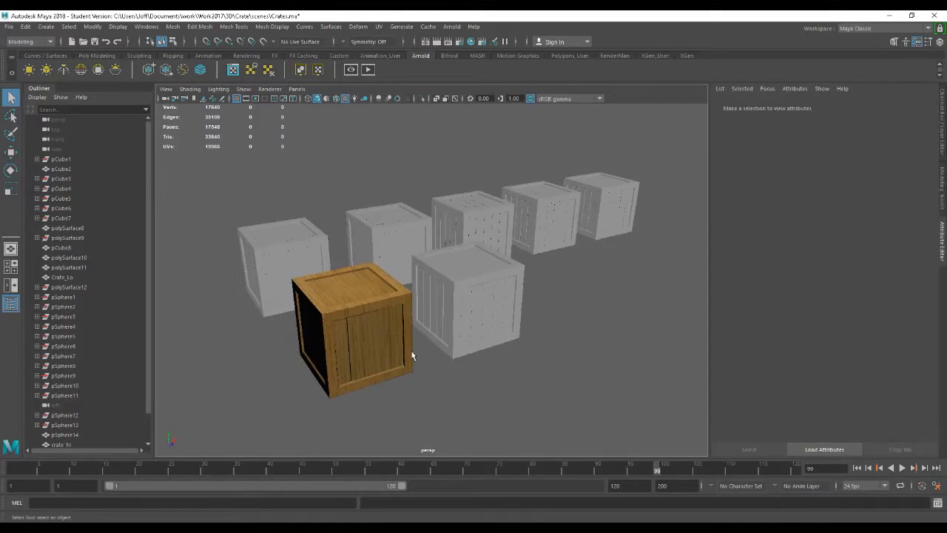
- Examine the untextured crate variants in the back row up close, selecting them one at a time
alt+drag(410, 352, 387, 351)
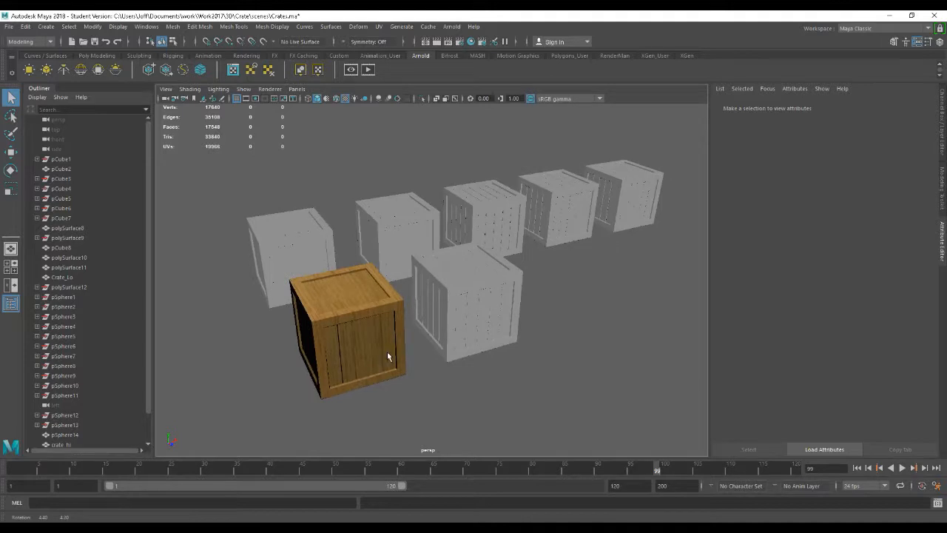
click(313, 252)
alt+middle_drag(374, 232, 387, 322)
alt+right_drag(387, 321, 528, 389)
alt+middle_drag(461, 357, 551, 241)
click(450, 287)
alt+drag(610, 315, 400, 351)
click(442, 296)
alt+drag(587, 330, 479, 323)
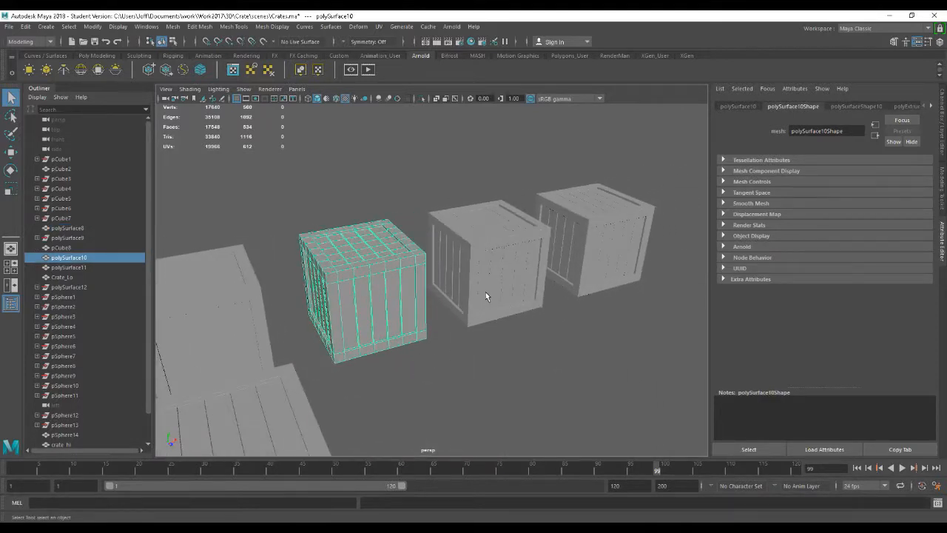
click(487, 296)
click(596, 295)
alt+right_drag(628, 399, 418, 308)
alt+middle_drag(419, 308, 505, 218)
alt+right_drag(483, 222, 583, 319)
alt+drag(583, 319, 344, 292)
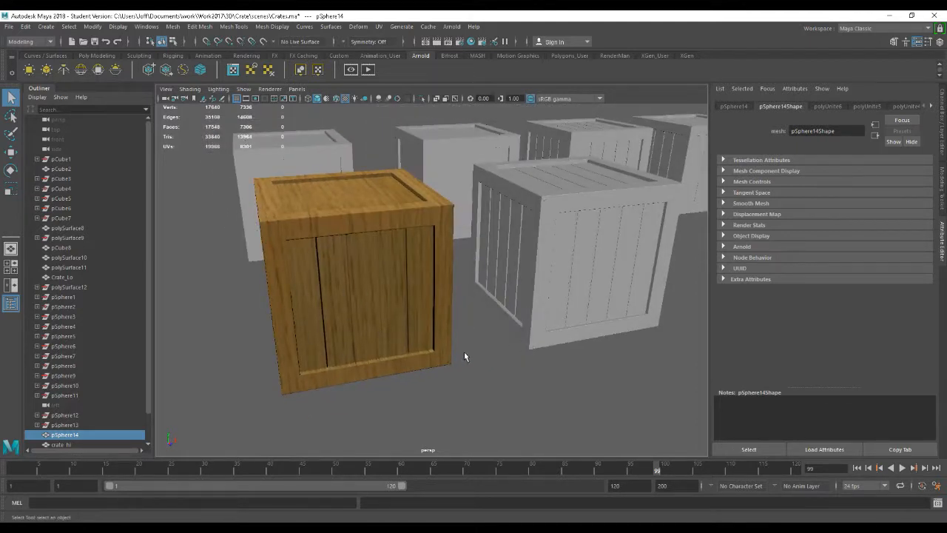
- Compare the textured low-poly crate with the grey high-poly crate beside it, selecting each in turn
alt+drag(464, 356, 514, 383)
click(346, 300)
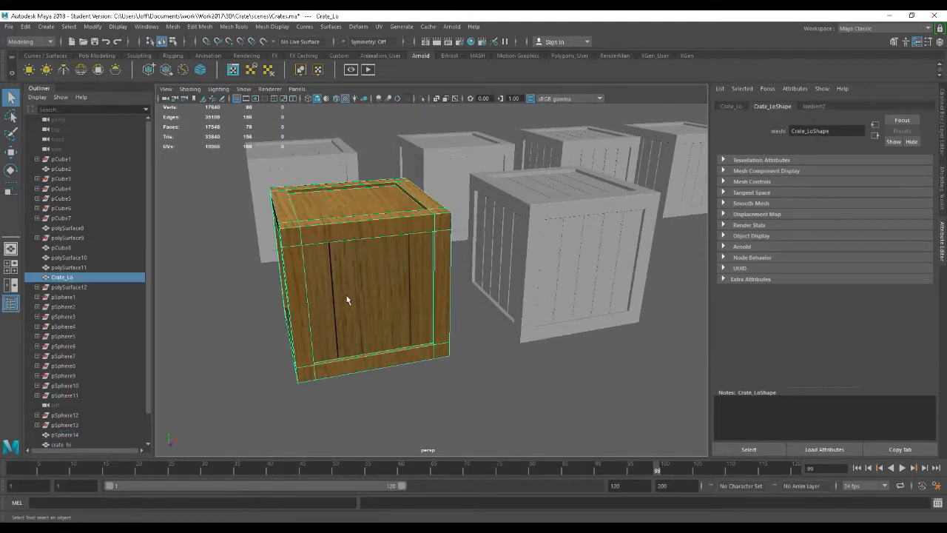
click(608, 297)
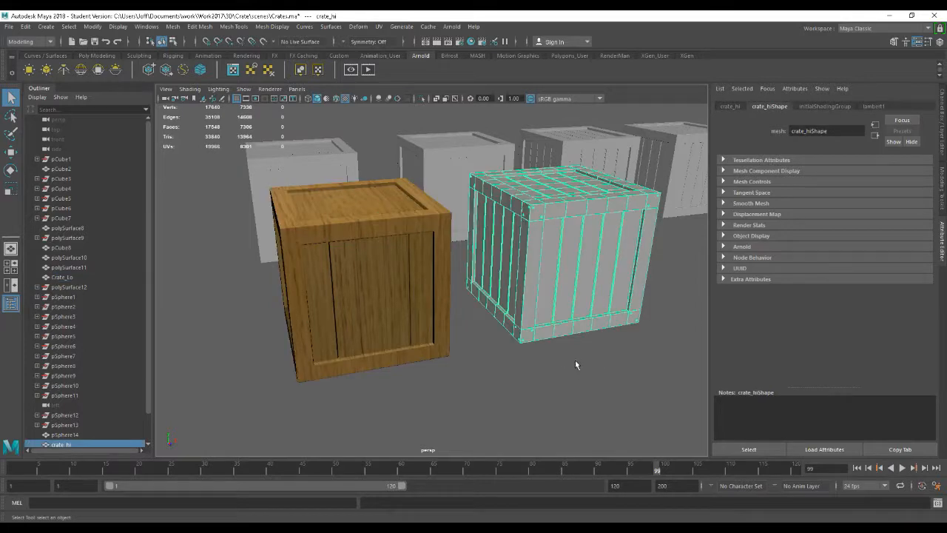
alt+drag(415, 326, 364, 317)
click(370, 319)
click(550, 333)
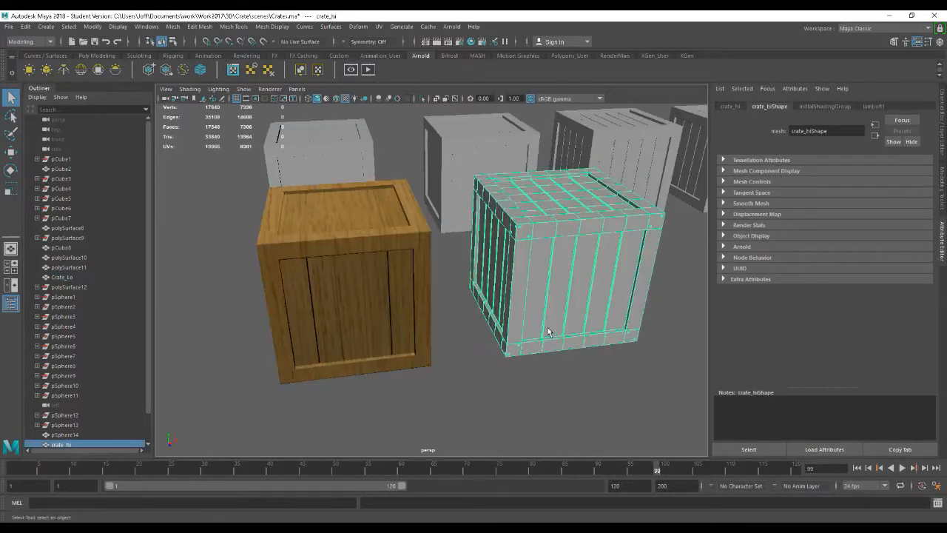
click(404, 338)
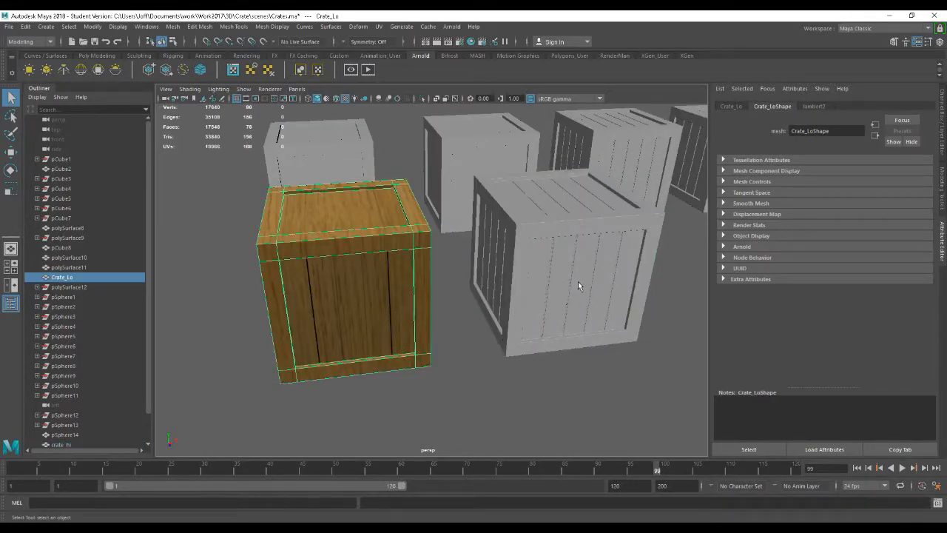
alt+drag(578, 282, 556, 286)
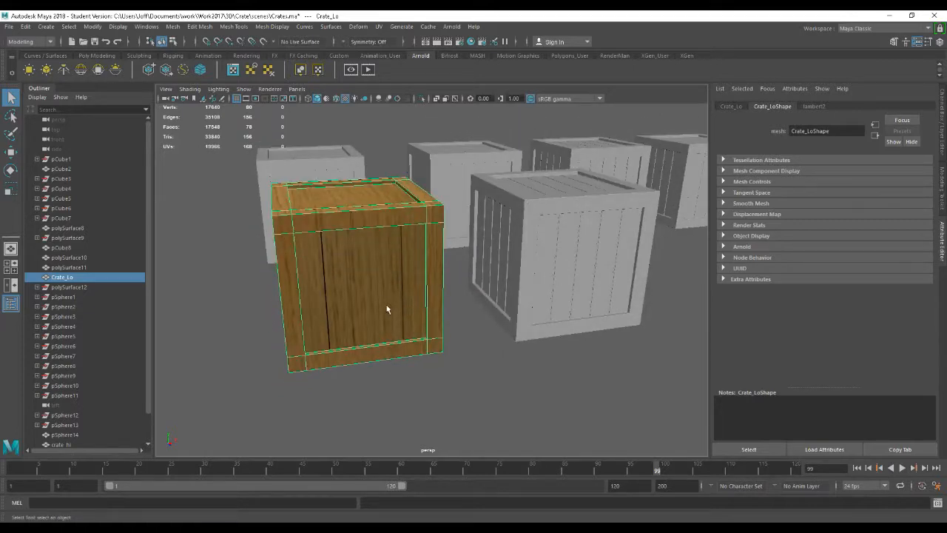
alt+drag(387, 305, 389, 307)
click(424, 402)
click(404, 346)
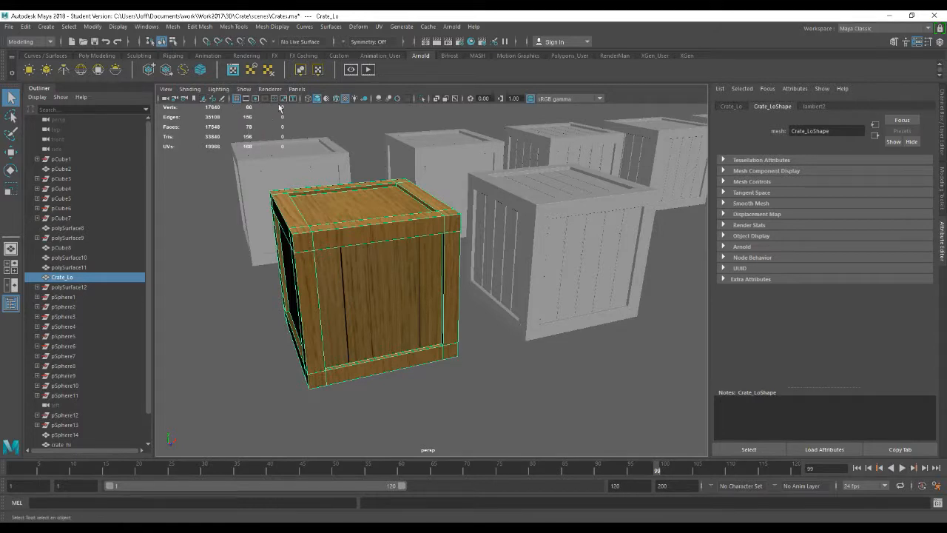
- Check the Poly Count heads-up display option and compare the polygon counts of Crate_Lo and crate_hi
click(118, 27)
mouse_move(156, 65)
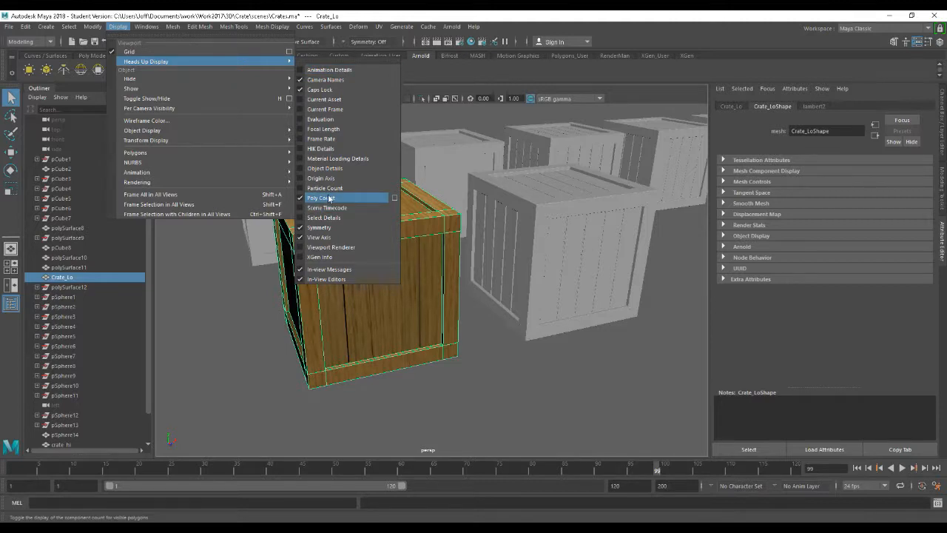
click(550, 438)
click(362, 271)
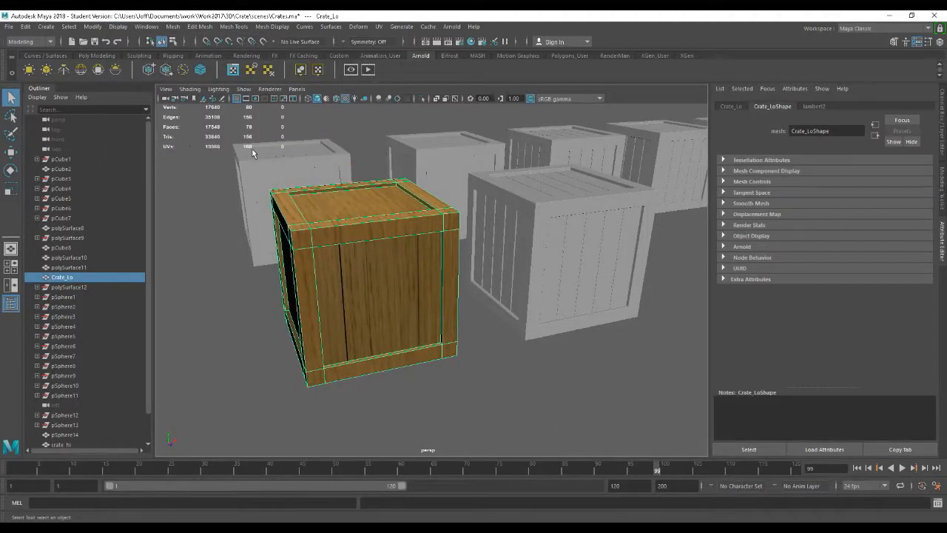
click(566, 252)
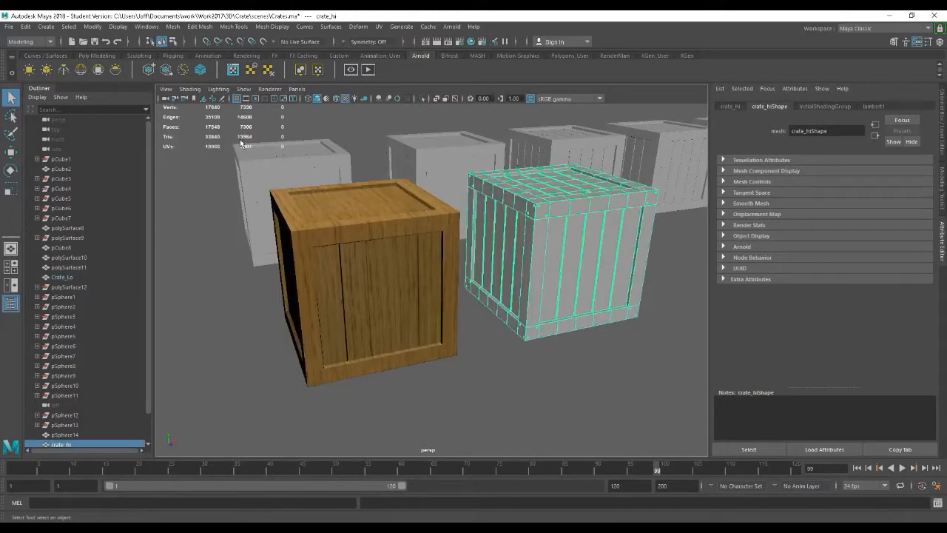
click(490, 351)
click(381, 305)
- Turn on Wireframe on Shaded for the perspective view and clear the selection
mouse_move(382, 305)
alt+mouse_down()
mouse_move(450, 321)
mouse_move(407, 380)
mouse_move(463, 345)
mouse_move(431, 321)
mouse_move(389, 313)
alt+mouse_up()
alt+drag(497, 290, 463, 311)
click(190, 89)
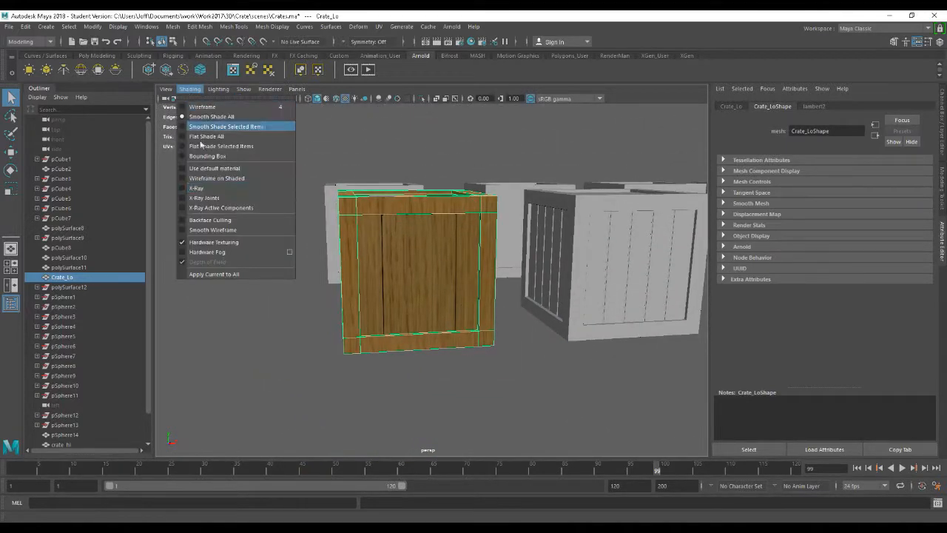
click(208, 178)
click(296, 332)
mouse_move(296, 332)
alt+mouse_down()
mouse_move(433, 376)
mouse_move(566, 316)
alt+mouse_up()
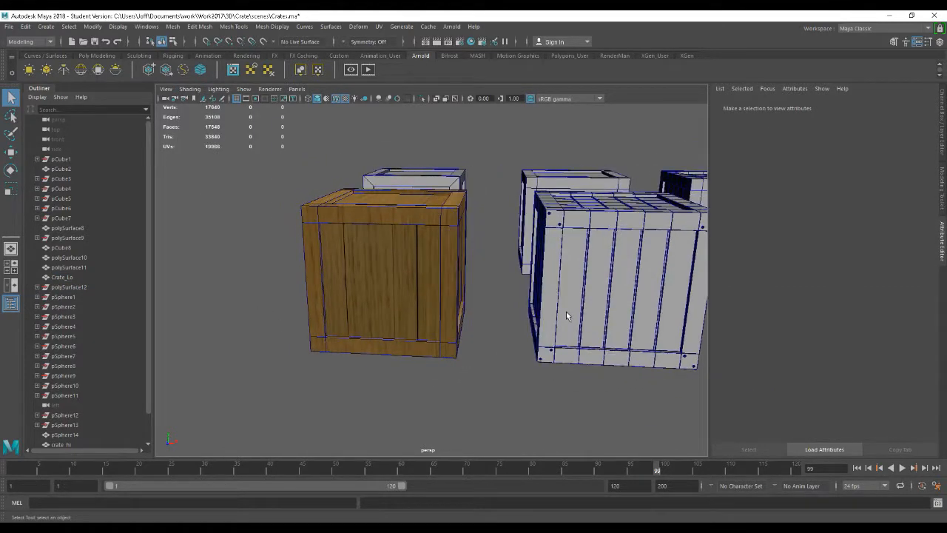
- Examine the textured crate's edges and plank texture up close against the denser wireframe of the high-poly crate
mouse_move(388, 326)
alt+mouse_down()
mouse_move(452, 380)
mouse_move(380, 368)
mouse_move(383, 340)
alt+mouse_up()
alt+right_drag(382, 340, 535, 329)
alt+drag(535, 329, 375, 294)
alt+right_drag(375, 294, 423, 297)
alt+drag(424, 298, 440, 288)
alt+right_drag(448, 310, 341, 246)
alt+drag(342, 246, 372, 309)
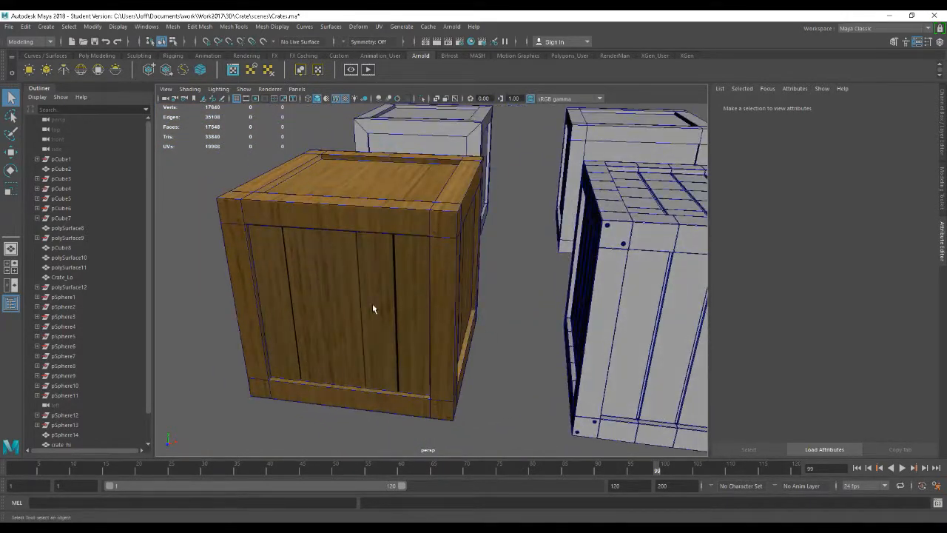
alt+drag(509, 379, 567, 380)
scroll(412, 272, up, 4)
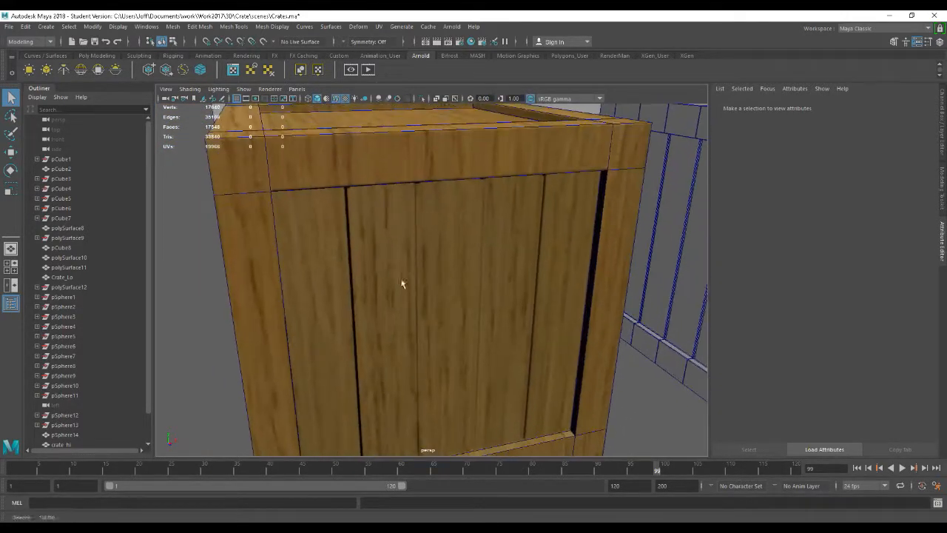
alt+drag(629, 204, 604, 241)
scroll(518, 232, down, 4)
alt+drag(508, 232, 497, 225)
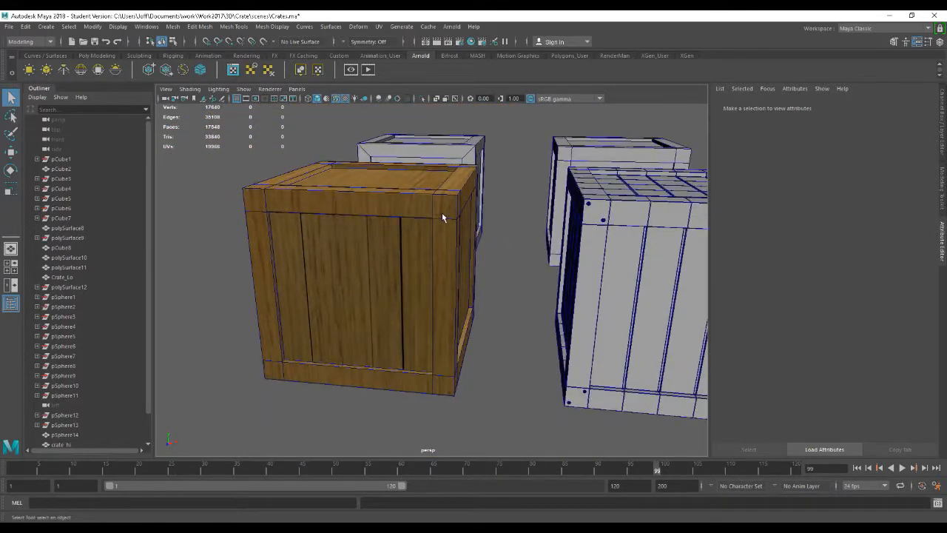
scroll(524, 269, down, 10)
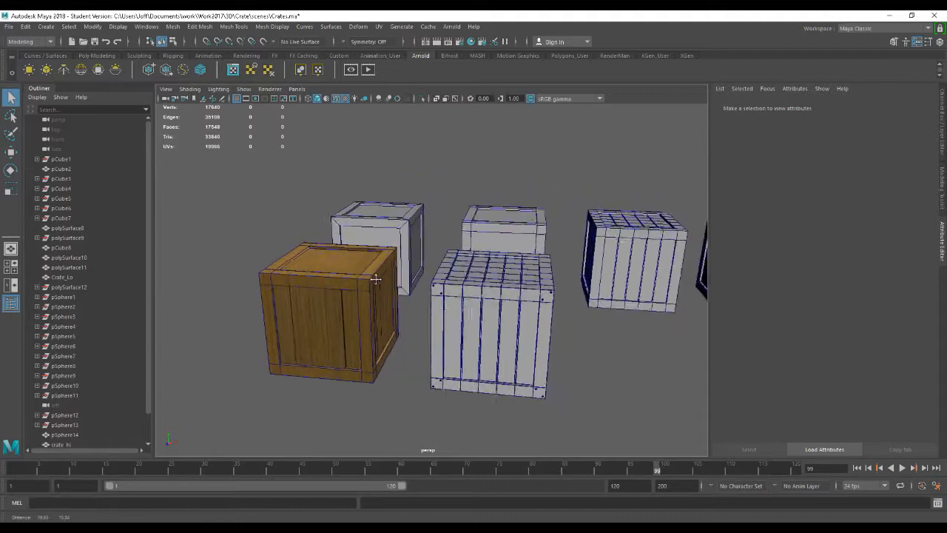
alt+drag(442, 307, 312, 227)
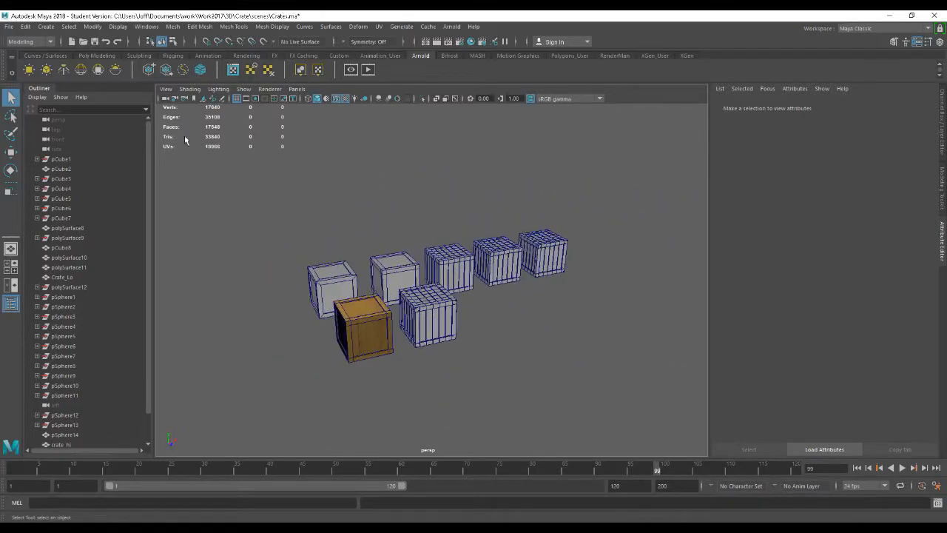
- Start a new scene without saving the changes to Crates.ma
click(8, 27)
click(30, 45)
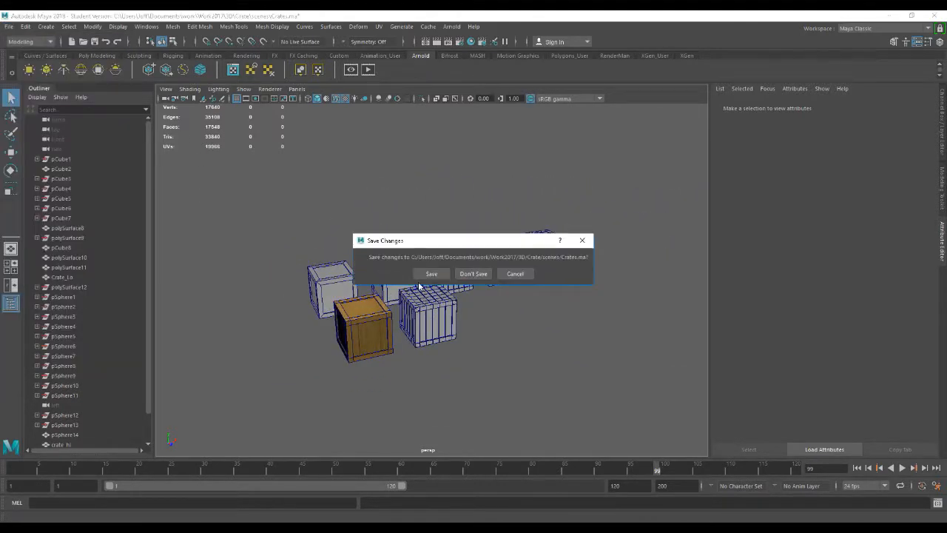
click(476, 278)
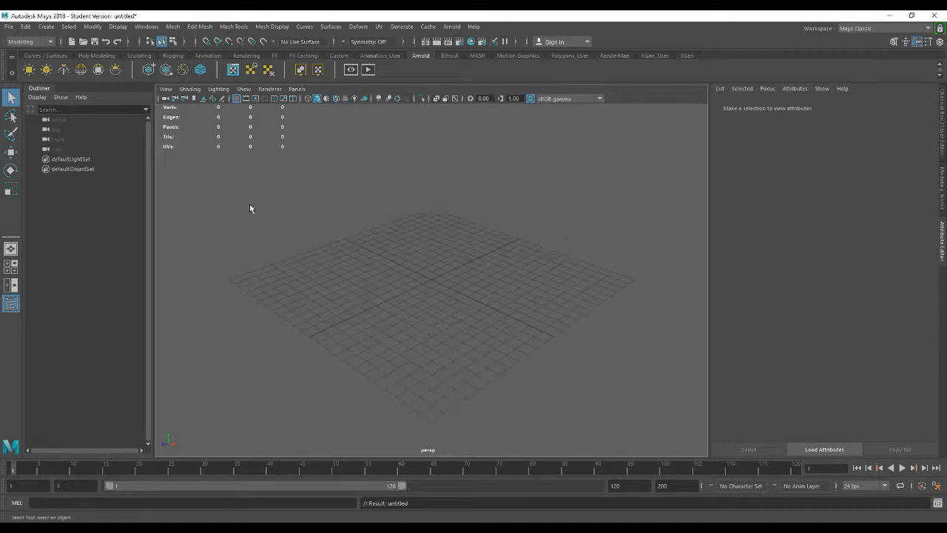
- Switch the workspace from Maya Classic to Modeling - Standard
alt+drag(469, 309, 444, 311)
alt+right_drag(506, 259, 521, 268)
alt+middle_drag(517, 266, 504, 240)
alt+right_drag(506, 246, 556, 271)
click(877, 29)
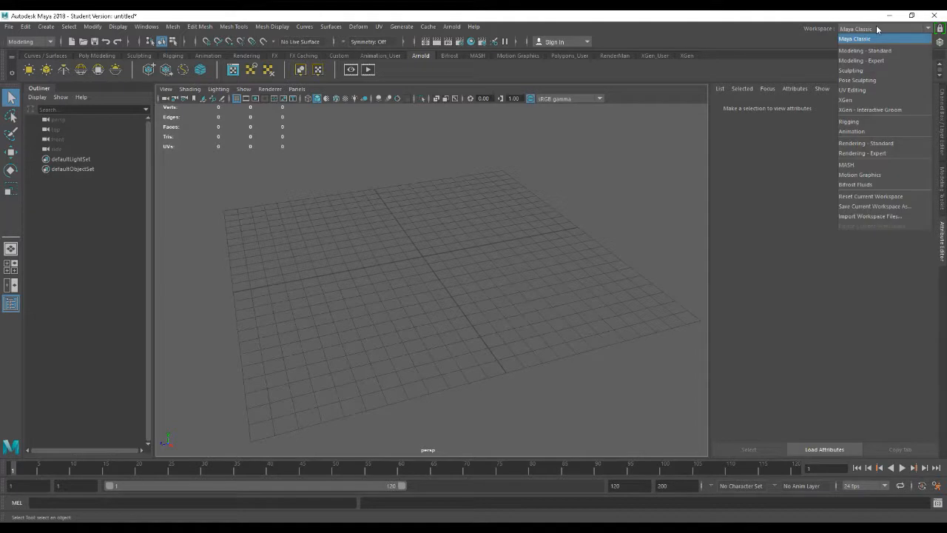
click(879, 51)
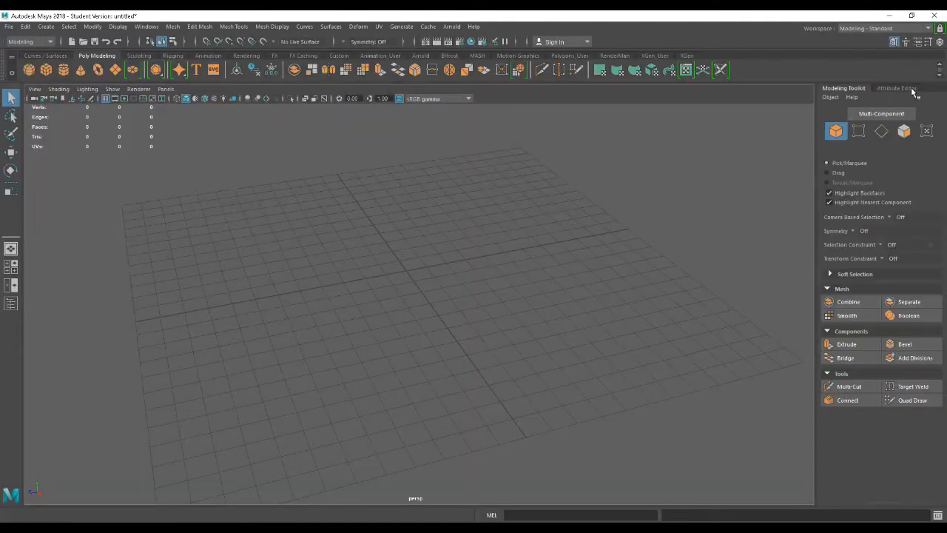
- Bring up the Attribute Editor, and dock the Channel Box / Layer Editor as a tab beside it
key(ctrl+a)
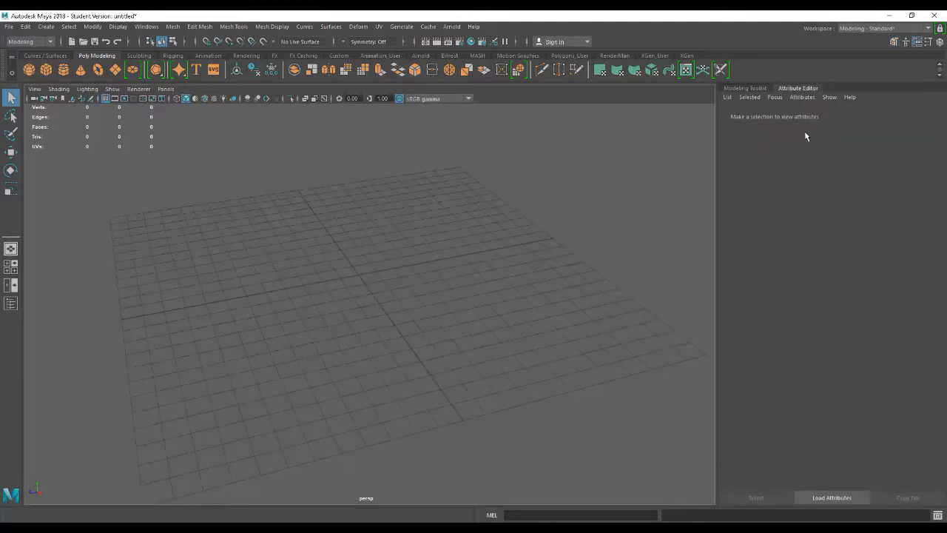
key(ctrl+a)
drag(222, 101, 869, 91)
- Switch between the docked Modeling Toolkit, Attribute Editor and Channel Box / Layer Editor, leaving the Channel Box / Layer Editor showing
click(835, 88)
click(850, 88)
click(842, 89)
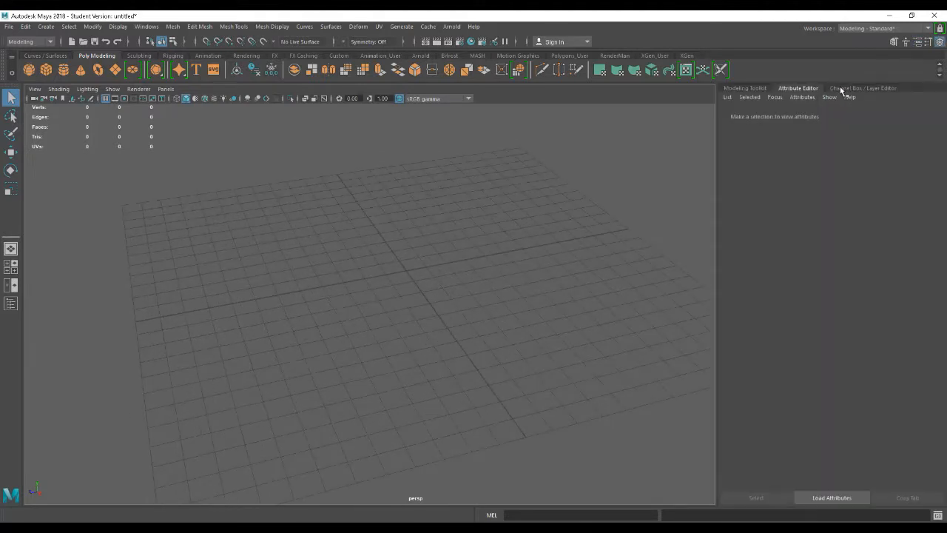
click(762, 88)
click(894, 89)
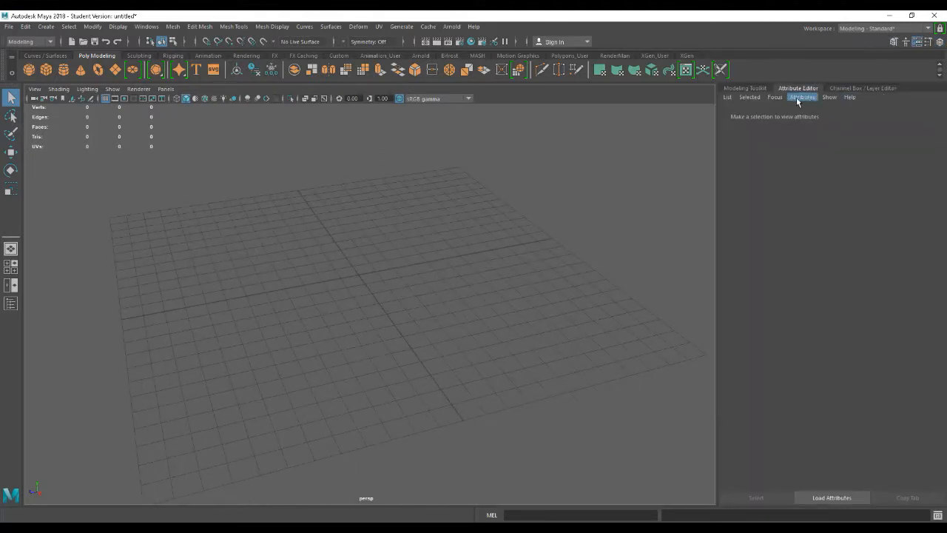
click(853, 88)
- Create a new shelf named Modelling_Tools
alt+right_drag(658, 318, 538, 294)
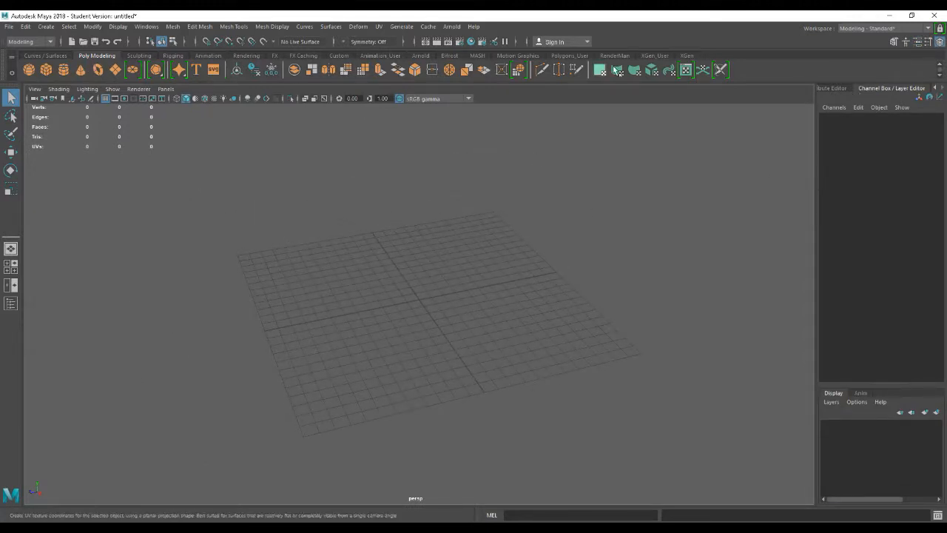
click(12, 77)
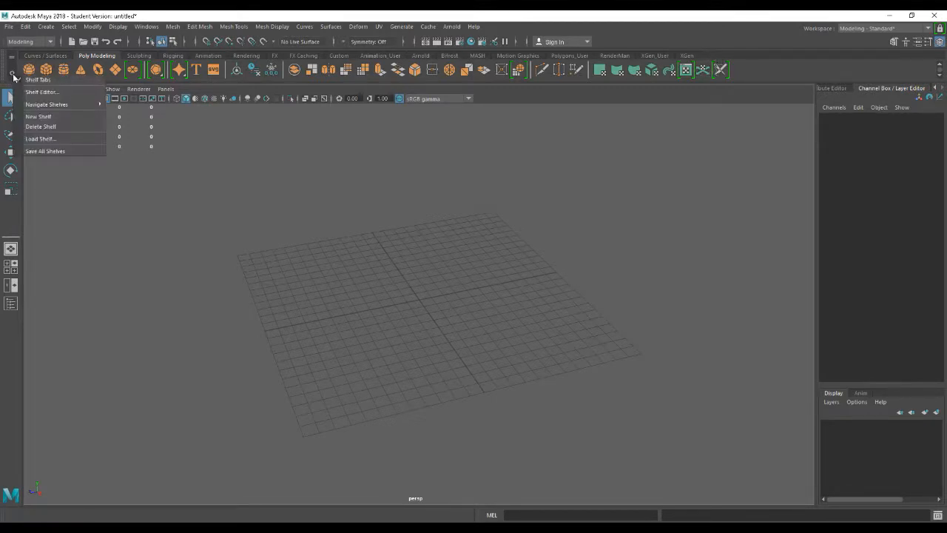
click(39, 118)
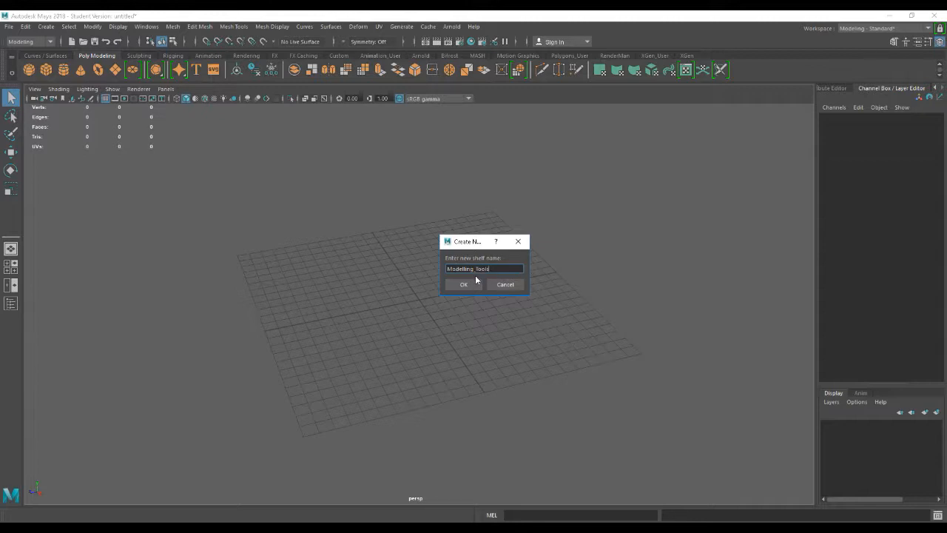
click(467, 284)
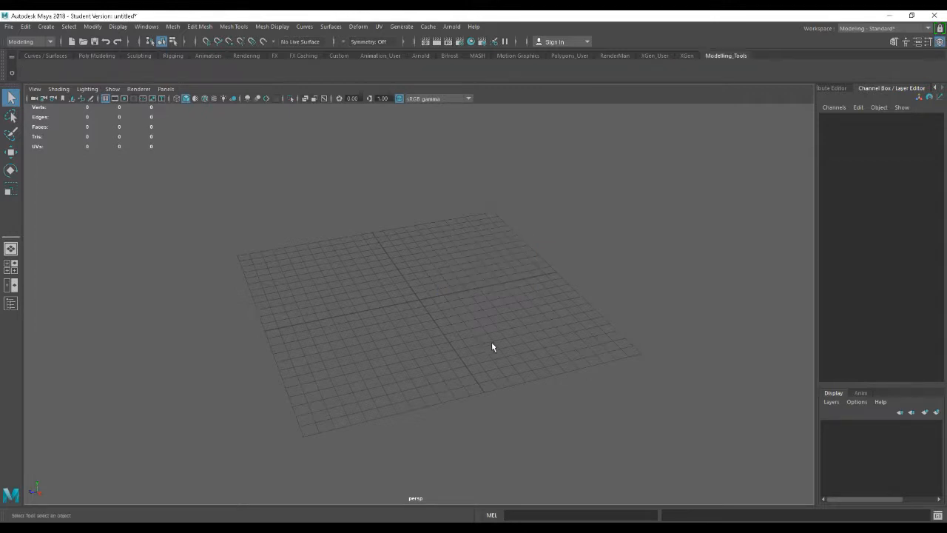
alt+drag(489, 352, 423, 345)
mouse_move(458, 299)
alt+mouse_down()
mouse_move(443, 293)
mouse_move(460, 297)
alt+mouse_up()
alt+right_drag(461, 297, 533, 324)
alt+middle_drag(533, 325, 507, 306)
alt+right_drag(446, 287, 476, 308)
alt+middle_drag(477, 308, 490, 299)
alt+right_drag(540, 317, 514, 313)
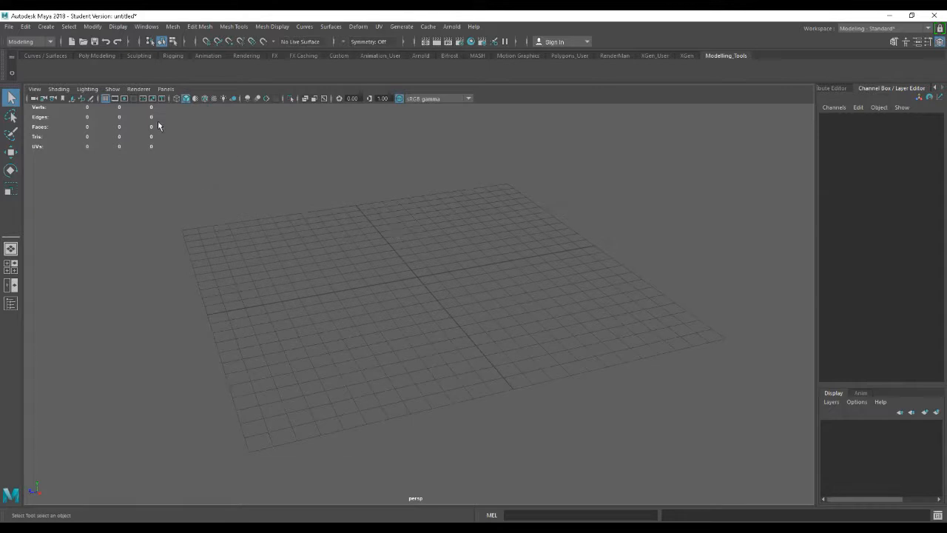
- Add the polygon Cube creation command to the Modelling_Tools shelf
click(45, 27)
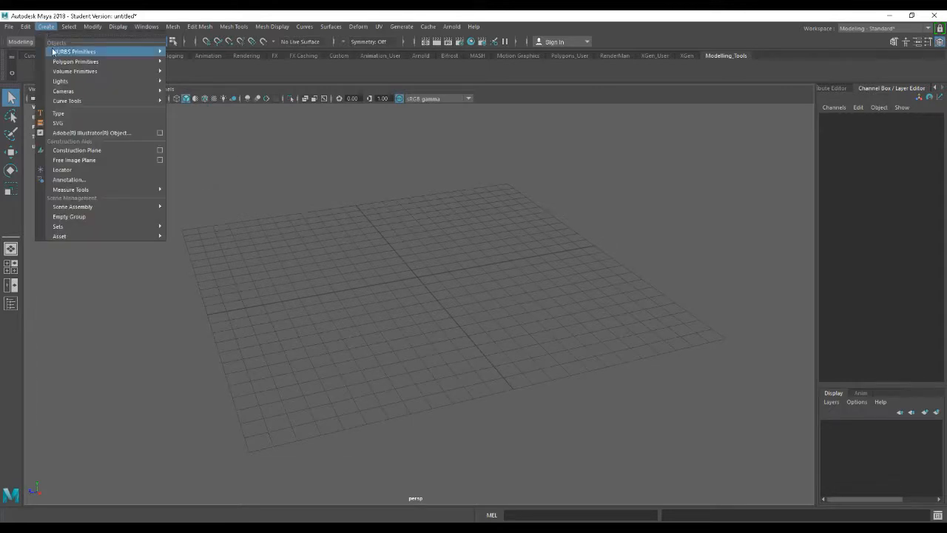
mouse_move(96, 61)
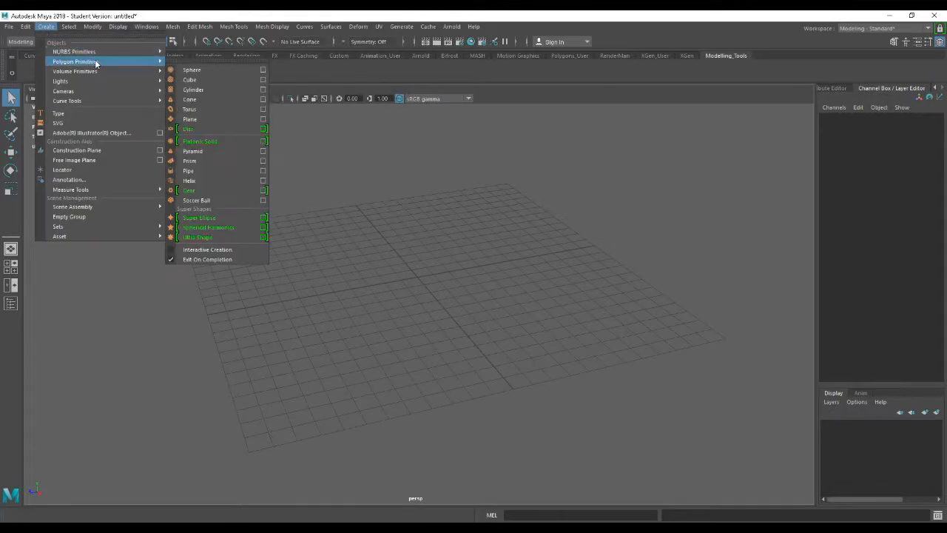
click(196, 77)
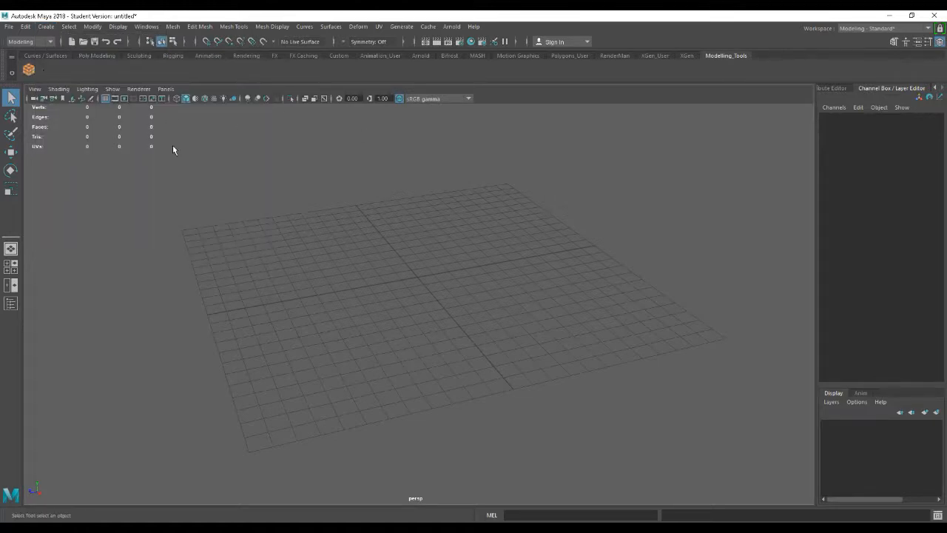
alt+drag(464, 293, 461, 290)
scroll(478, 299, up, 4)
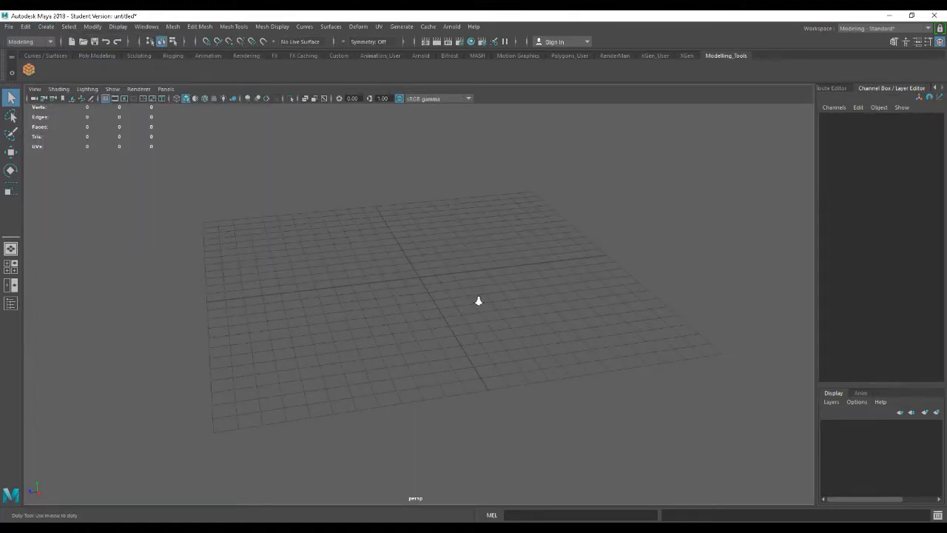
- Create a polygon cube at the centre of the grid from the custom shelf
scroll(481, 308, up, 1)
click(28, 70)
scroll(506, 348, up, 3)
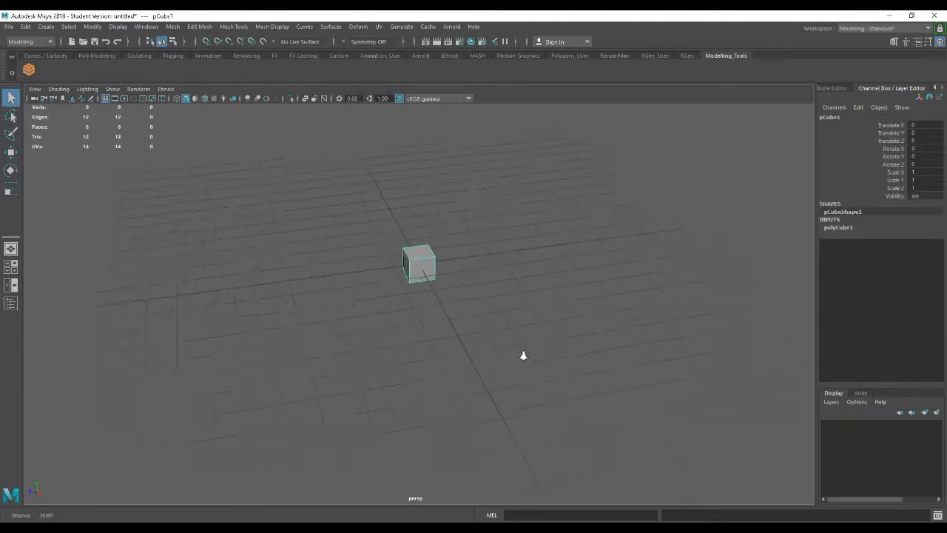
scroll(506, 348, up, 2)
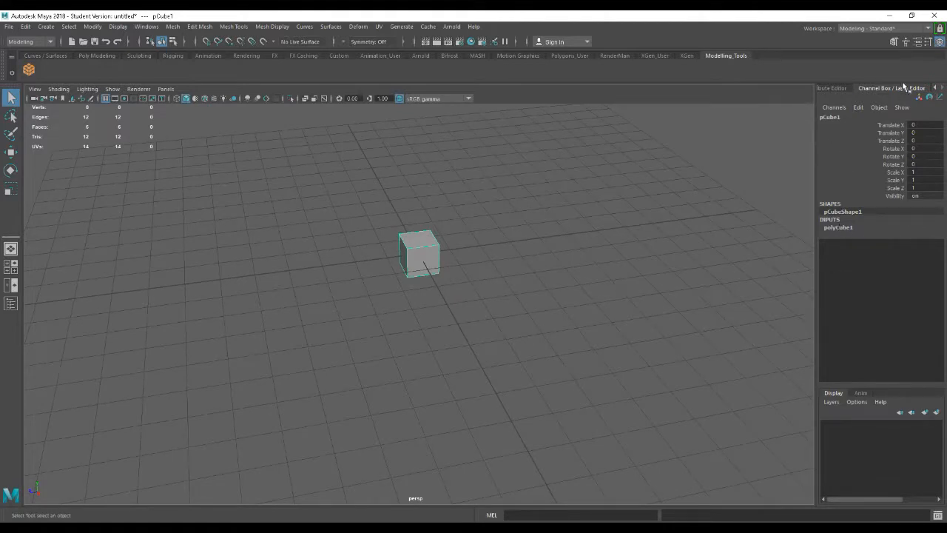
- Set the cube's width, height and depth to 50 and frame the enlarged cube in the view
click(837, 227)
drag(921, 234, 924, 250)
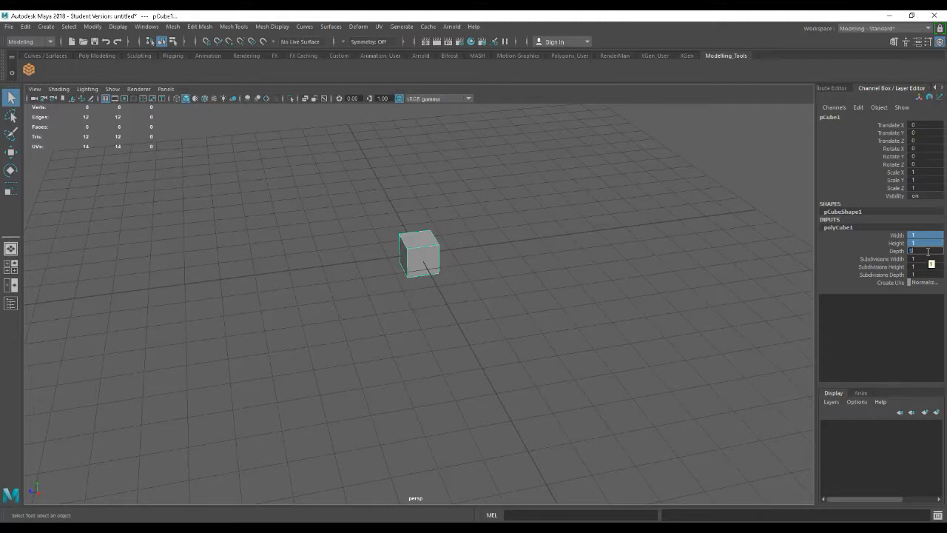
text(50)
key(Return)
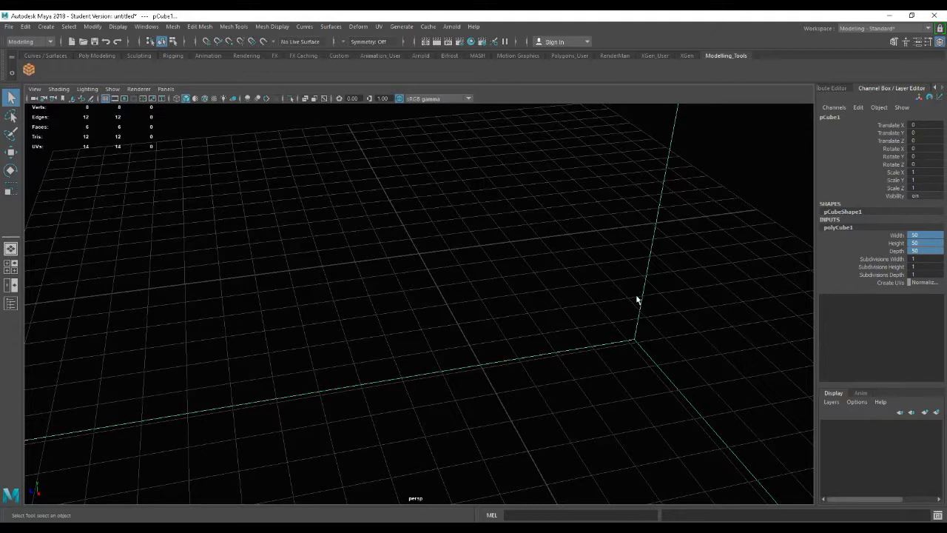
key(f)
alt+drag(525, 370, 460, 329)
- Switch the cube to face selection and select all six of its faces
key(w)
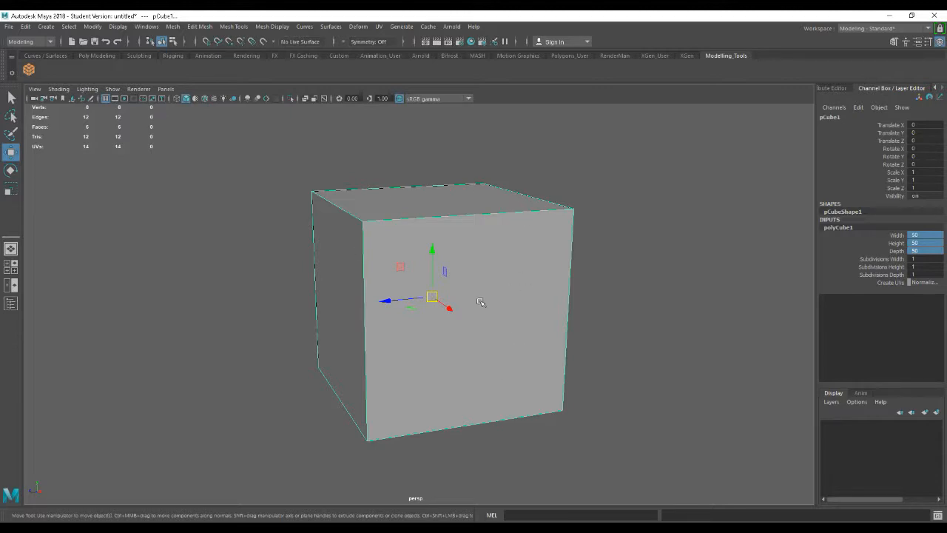
right_drag(408, 252, 450, 250)
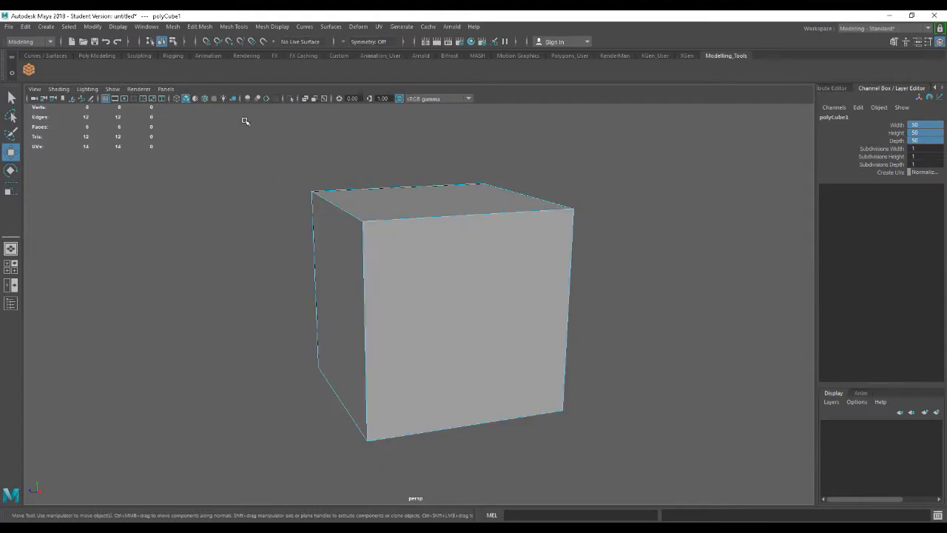
drag(636, 380, 706, 453)
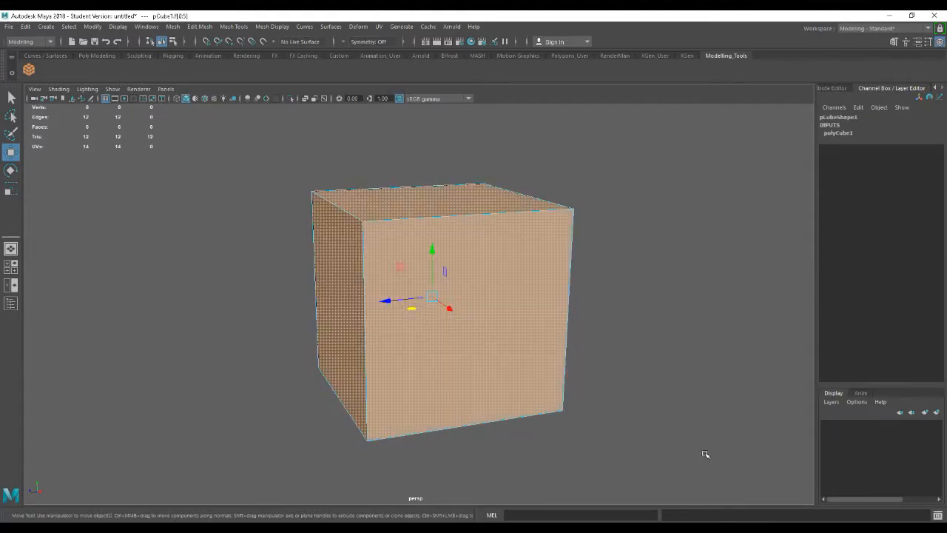
alt+drag(516, 374, 522, 373)
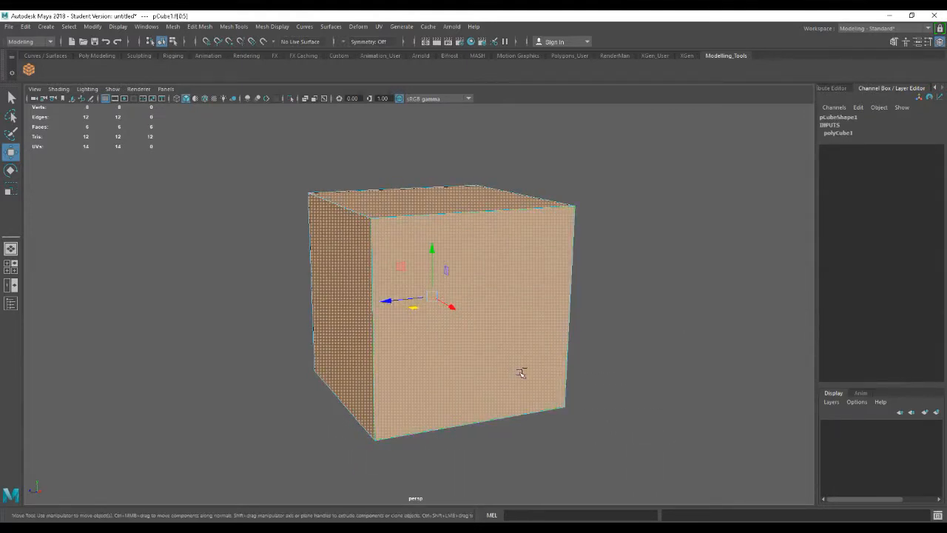
- Extrude the selected faces with Keep Faces Together off and an offset of 6 to form a border on each side
key(ctrl+e)
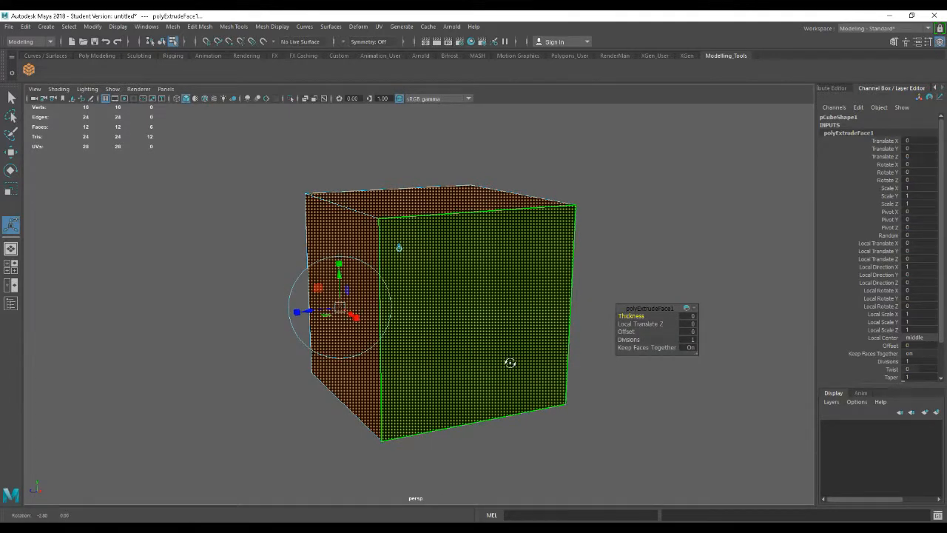
alt+drag(518, 321, 538, 334)
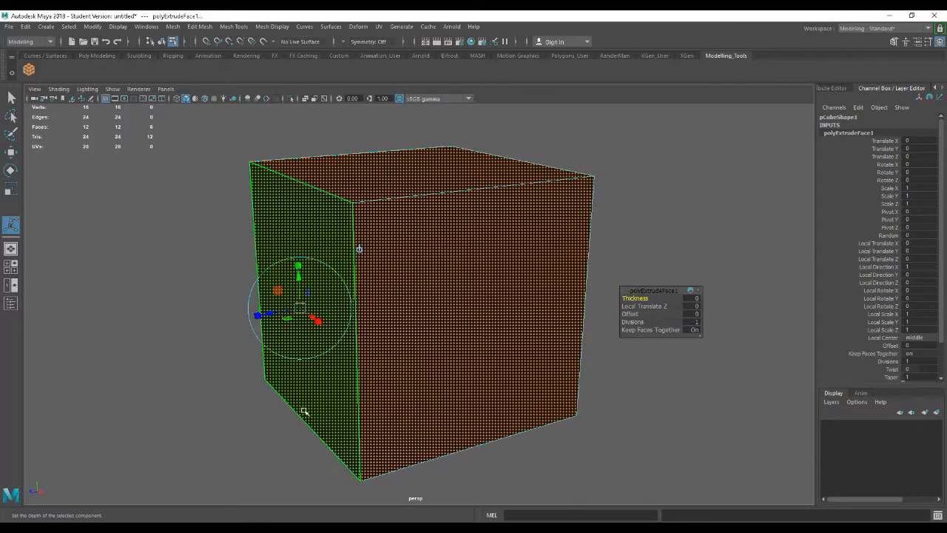
click(651, 315)
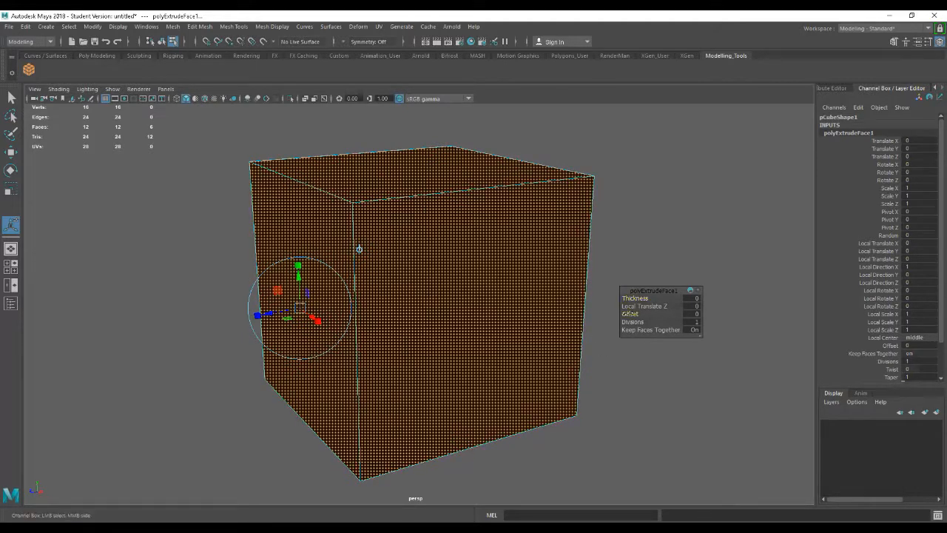
drag(644, 316, 640, 317)
click(692, 314)
click(696, 329)
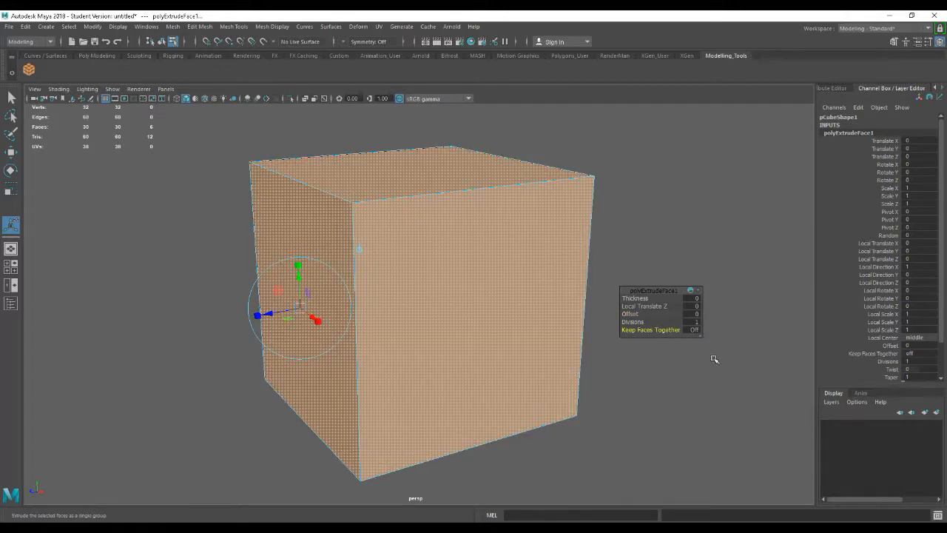
drag(630, 313, 589, 392)
key(w)
alt+right_drag(584, 385, 617, 402)
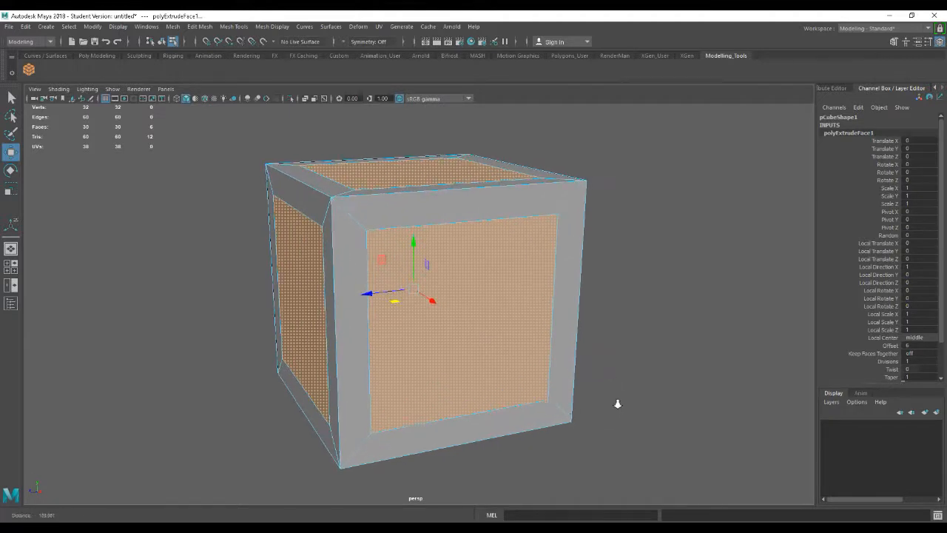
- Extrude the six inset panel faces inward with a negative thickness to recess them behind the frame
alt+drag(497, 386, 485, 384)
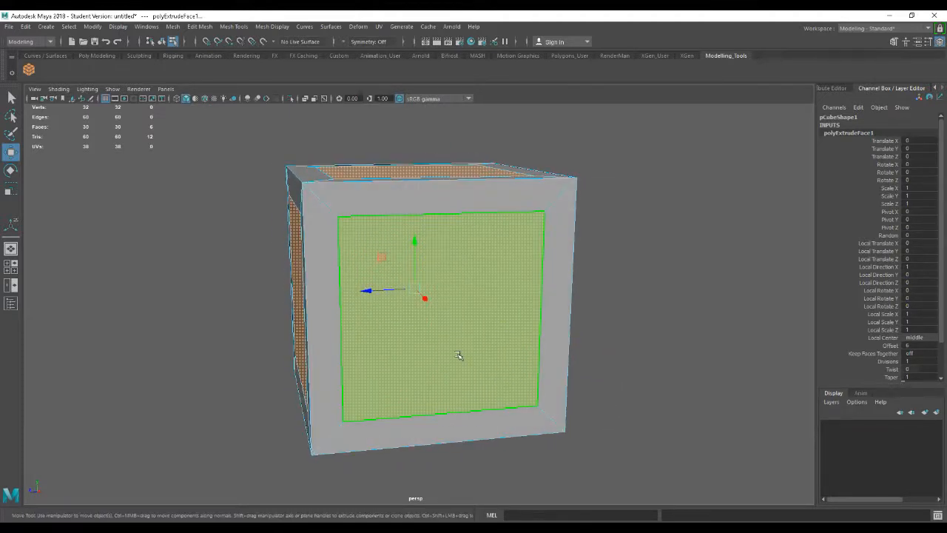
key(ctrl+e)
alt+drag(504, 377, 492, 357)
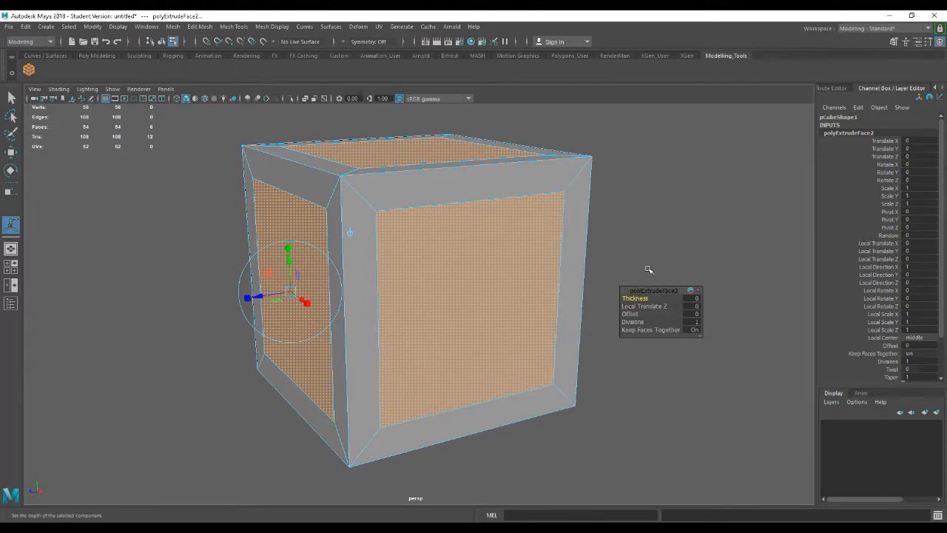
drag(640, 298, 633, 299)
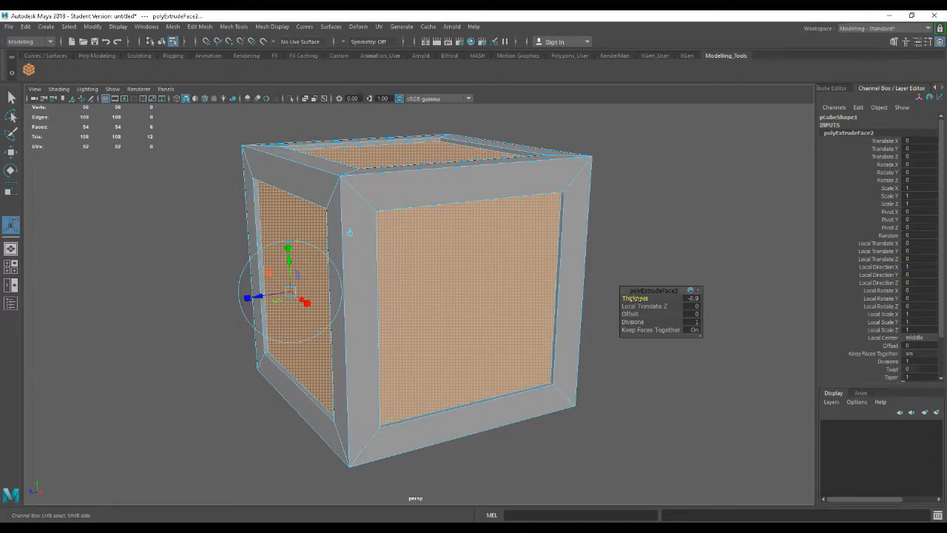
drag(634, 298, 558, 311)
- Return the crate to object selection mode, turn on Wireframe on Shaded, and deselect the crate
right_drag(557, 246, 615, 255)
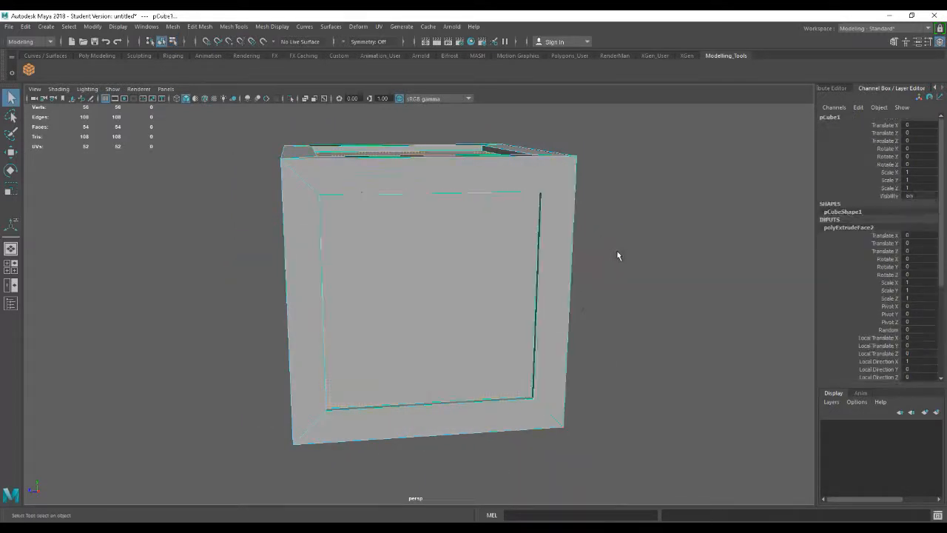
click(615, 254)
alt+drag(572, 319, 499, 356)
click(482, 350)
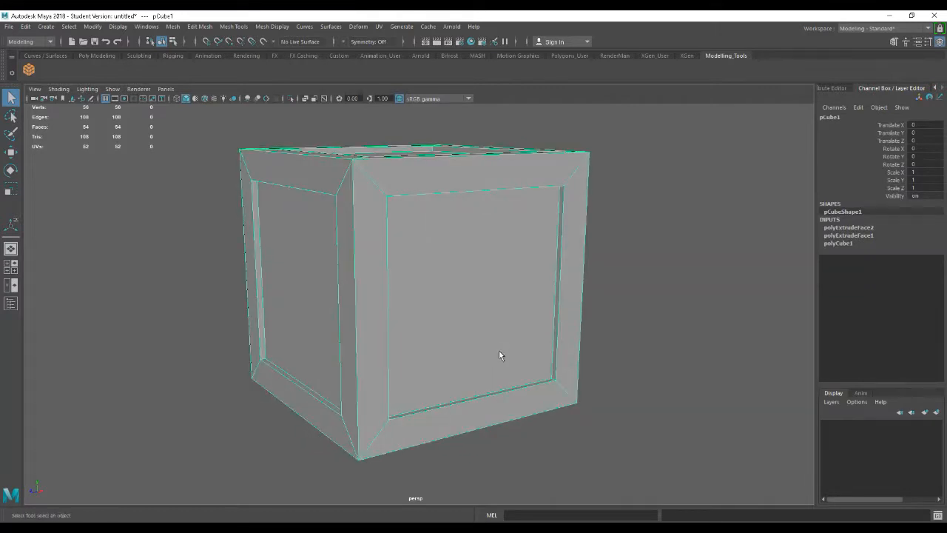
click(58, 89)
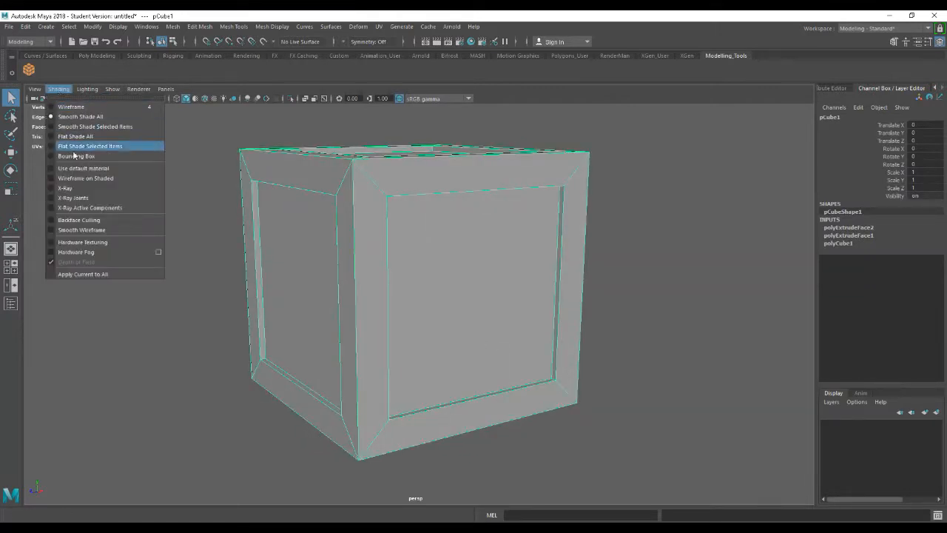
click(83, 177)
click(660, 289)
- Examine the edge flow where the frame borders meet at the crate's corners from several angles
alt+drag(591, 301, 516, 322)
alt+drag(485, 243, 429, 287)
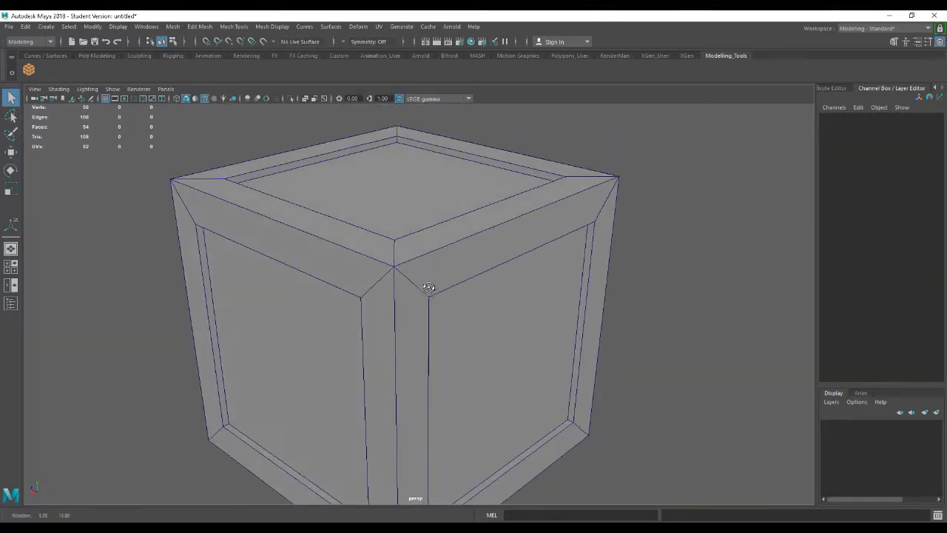
alt+drag(365, 308, 353, 274)
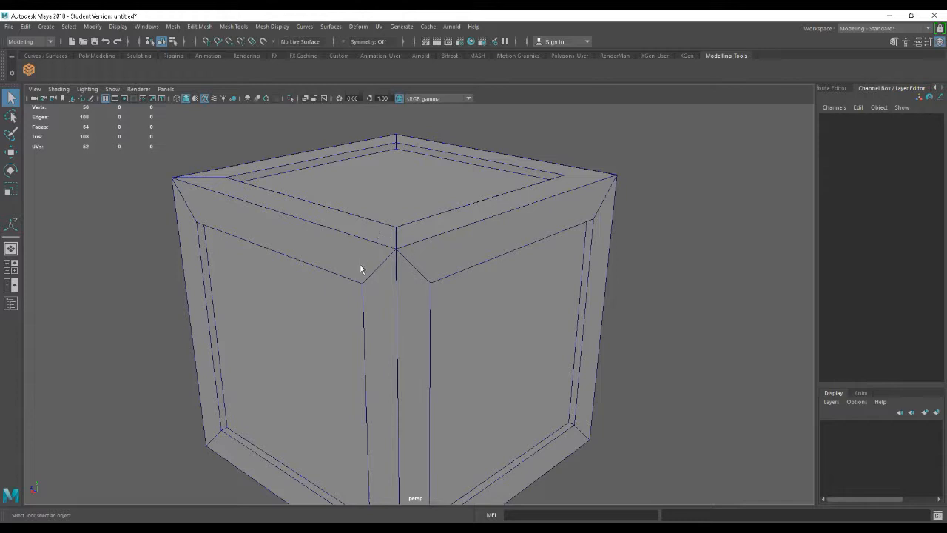
alt+drag(405, 238, 474, 260)
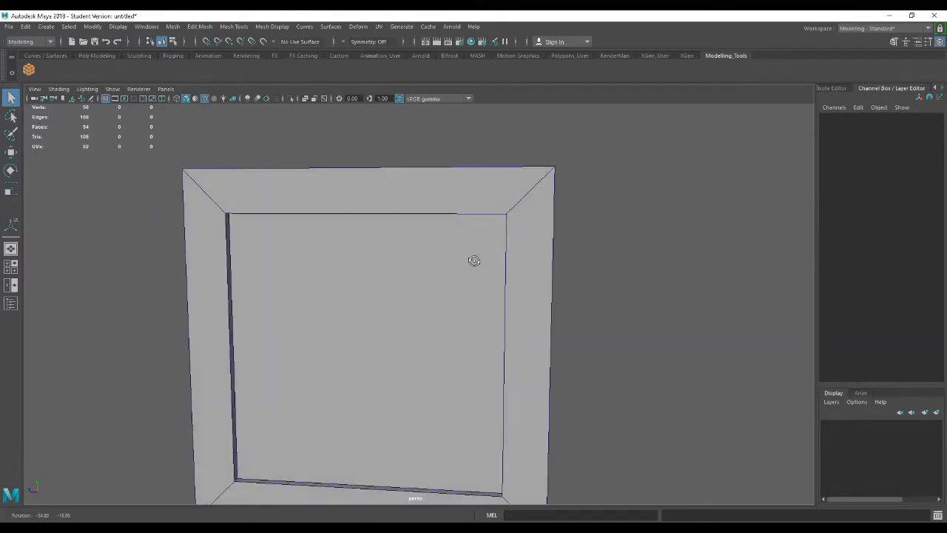
alt+drag(535, 211, 469, 275)
mouse_move(482, 307)
alt+middle_down()
mouse_move(555, 302)
mouse_move(493, 306)
alt+middle_up()
alt+drag(478, 279, 436, 241)
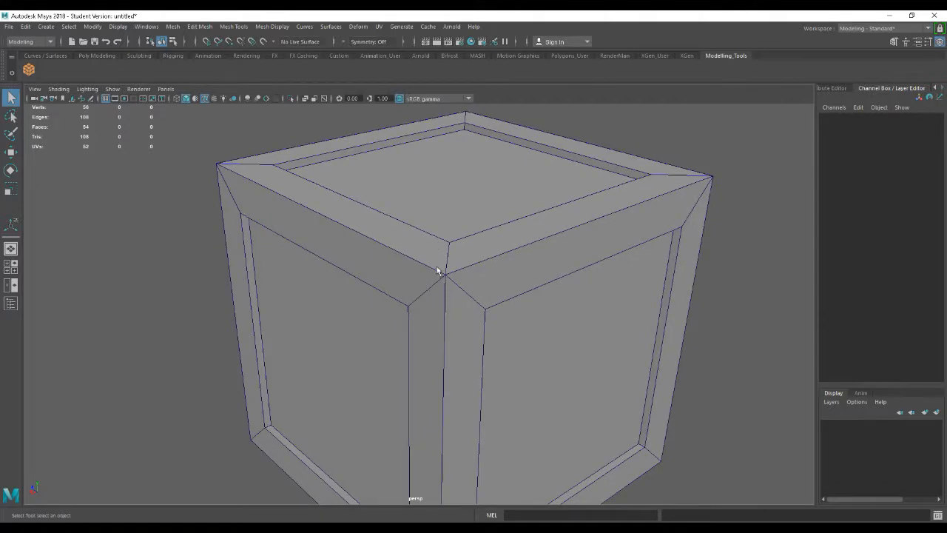
alt+drag(484, 279, 511, 270)
click(445, 296)
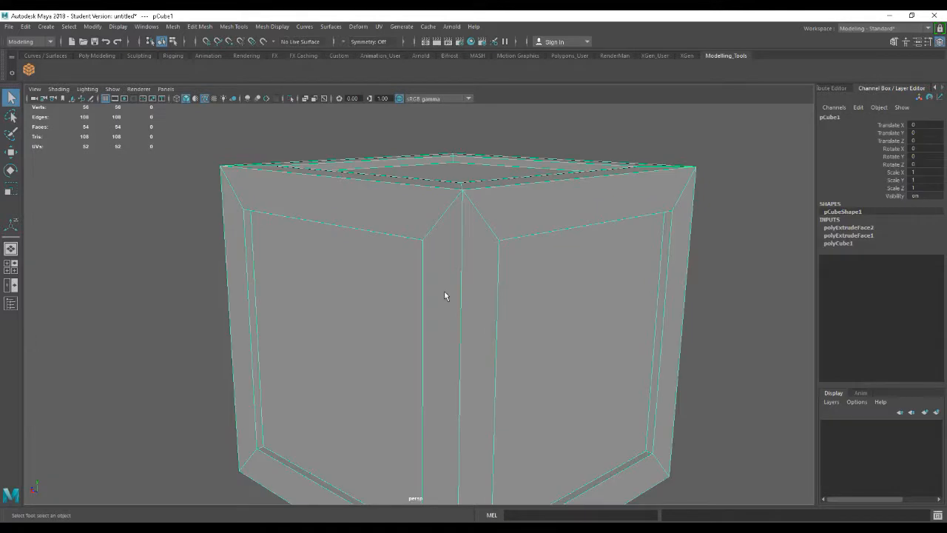
- Add the Extrude command to the Modelling_Tools shelf
alt+drag(513, 301, 497, 293)
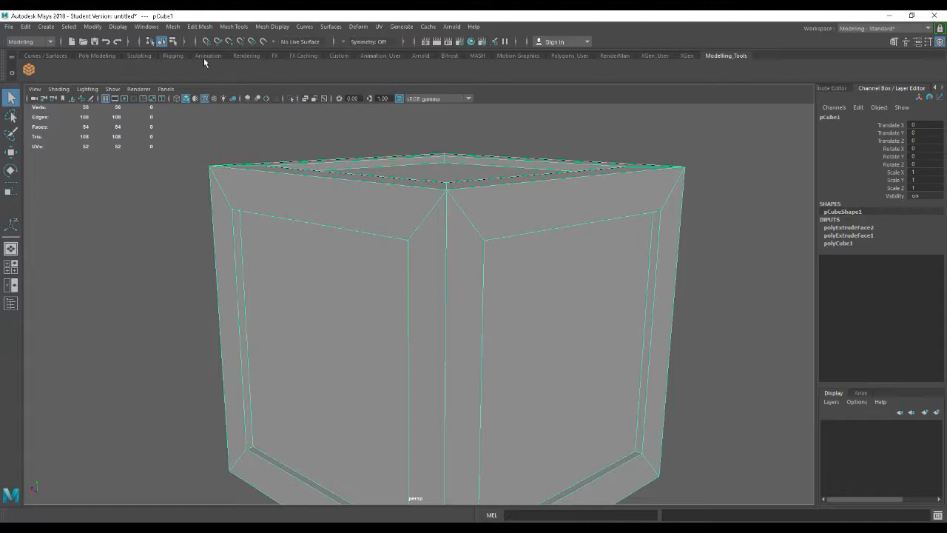
click(201, 28)
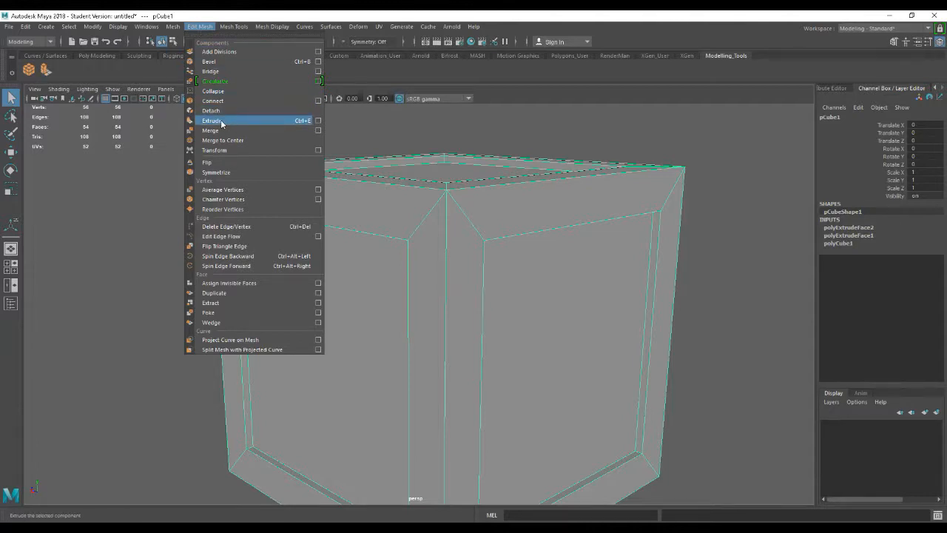
click(100, 174)
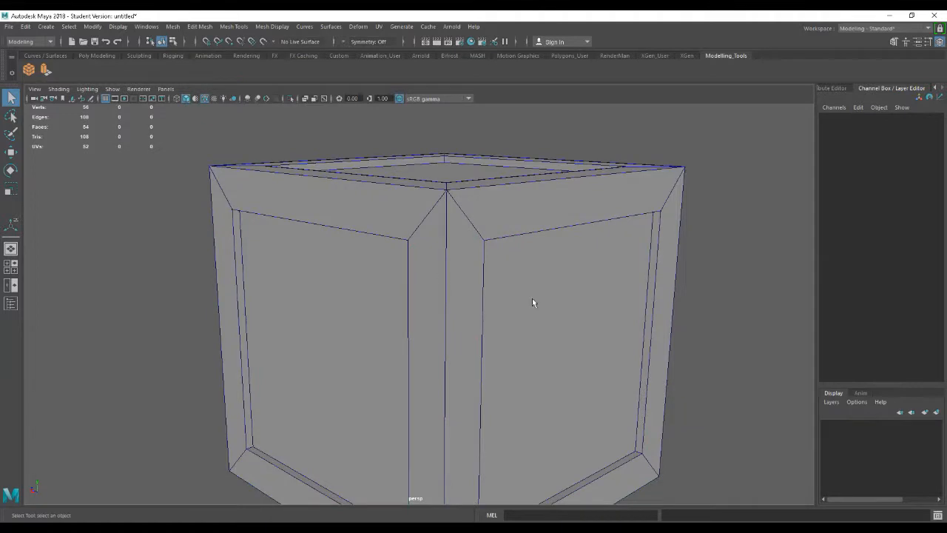
- Select the crate and bring up the Modeling Toolkit with the crate's upper corner in view
alt+right_drag(568, 347, 467, 328)
alt+drag(467, 328, 492, 340)
click(491, 340)
alt+right_drag(574, 374, 641, 419)
alt+middle_drag(444, 251, 438, 290)
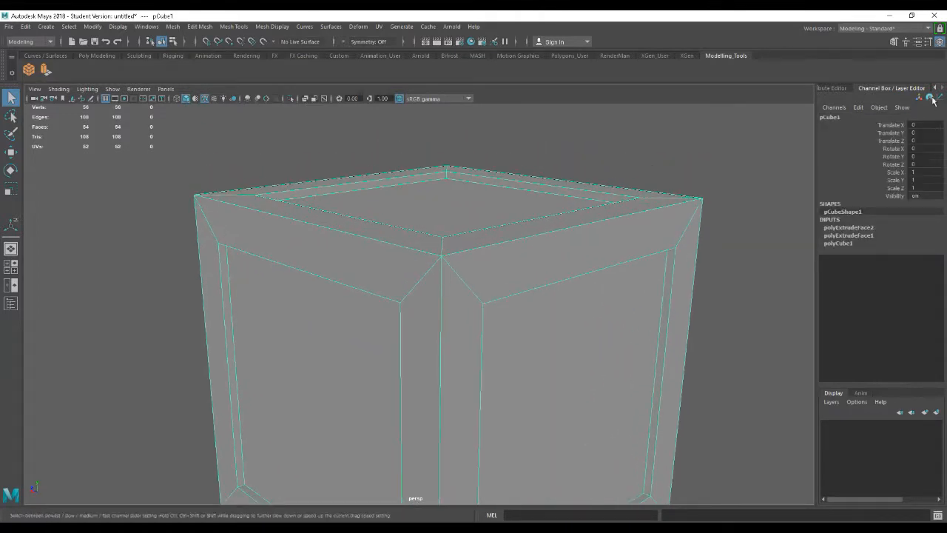
click(838, 89)
click(759, 91)
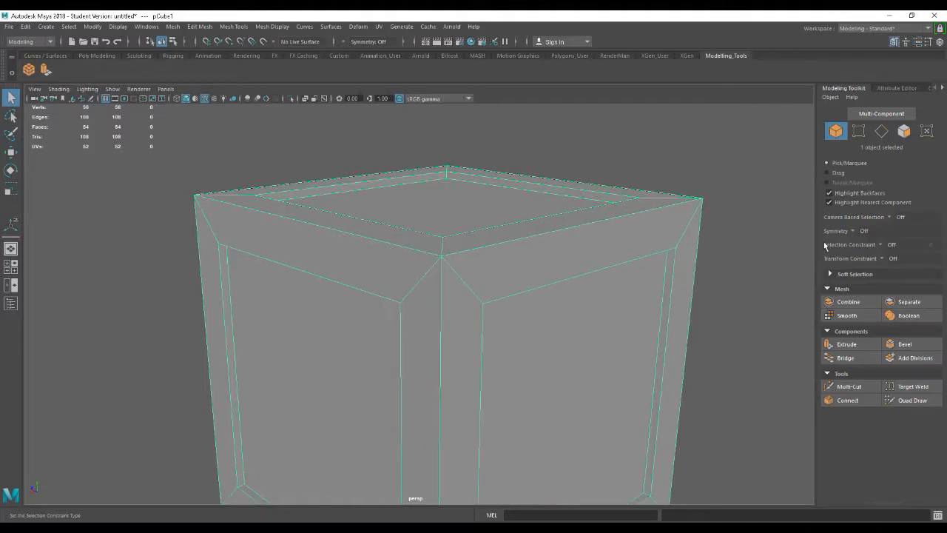
- With Multi-Cut, cut a horizontal edge across the crate's vertical corner post, joining the upper inner frame corners of the two adjacent sides
mouse_move(594, 330)
alt+mouse_down()
mouse_move(567, 328)
mouse_move(606, 323)
alt+mouse_up()
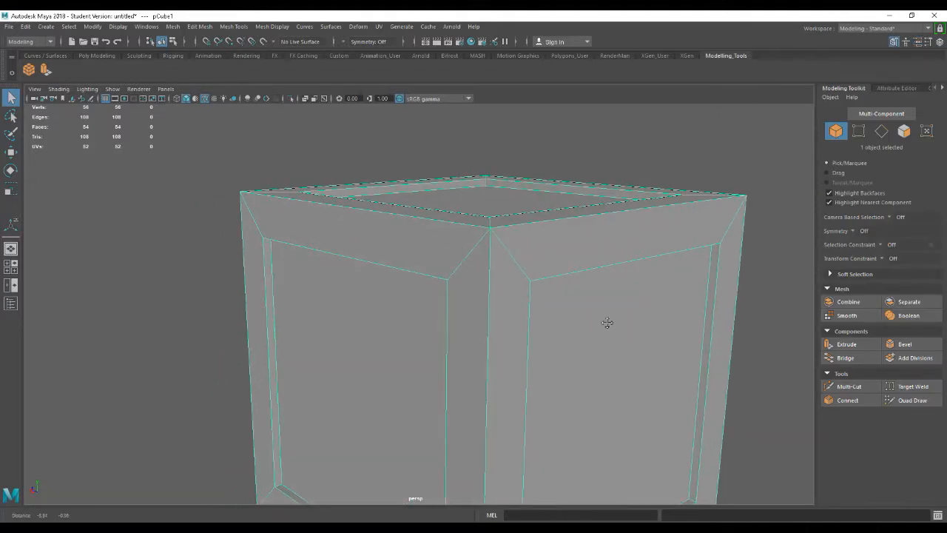
click(849, 387)
alt+drag(518, 372, 482, 382)
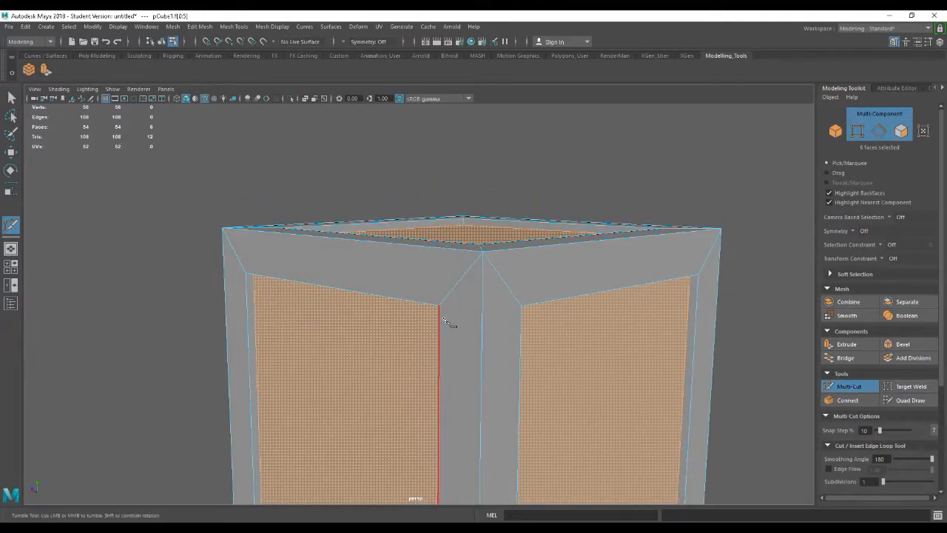
key(Escape)
alt+drag(493, 349, 507, 353)
alt+drag(456, 312, 493, 332)
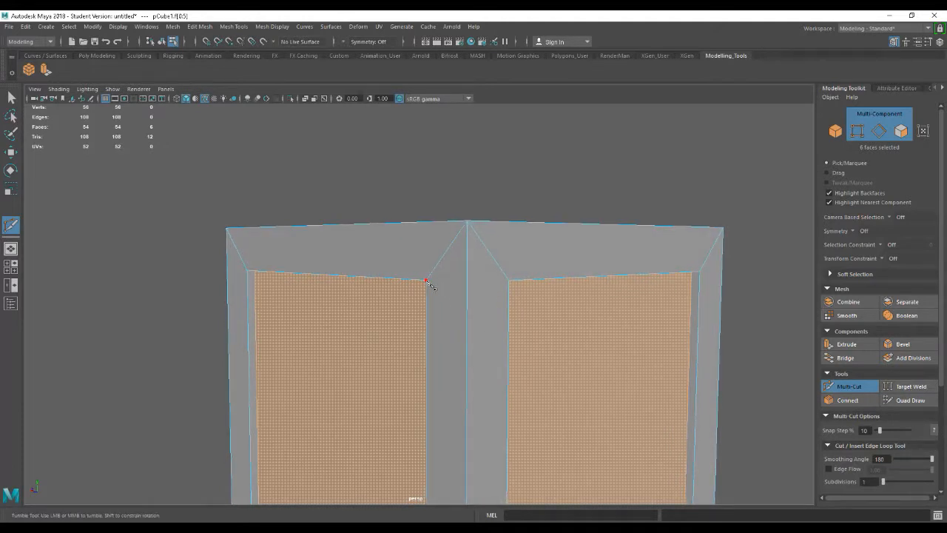
alt+drag(435, 284, 528, 302)
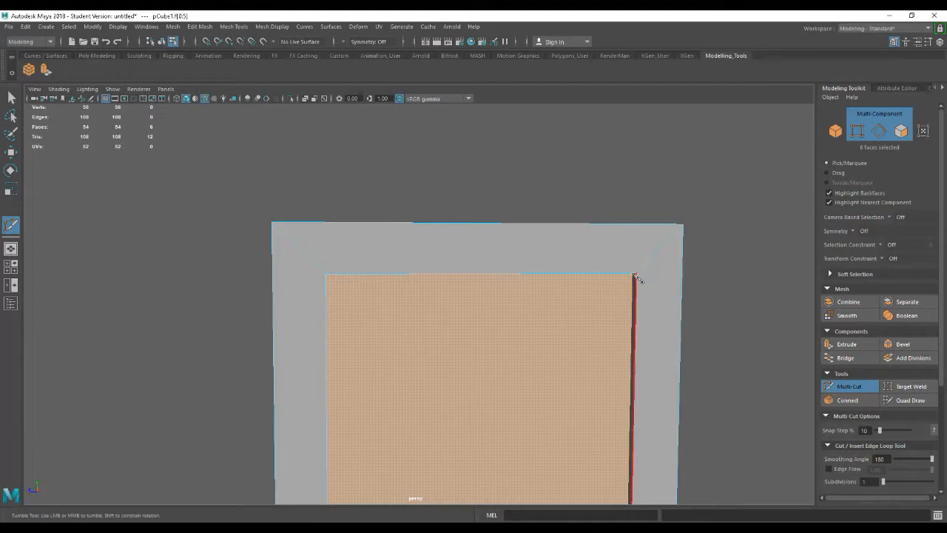
alt+drag(644, 274, 549, 312)
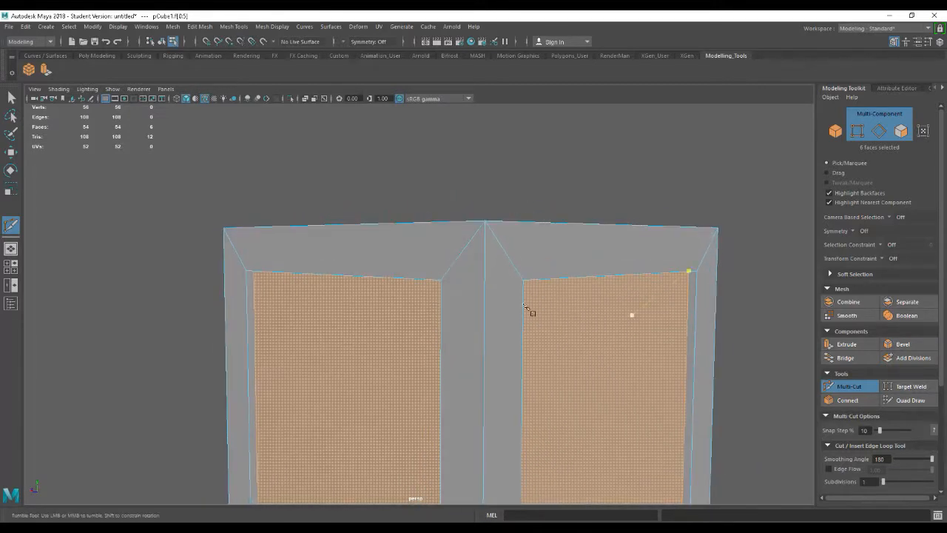
click(442, 282)
alt+drag(527, 287, 467, 348)
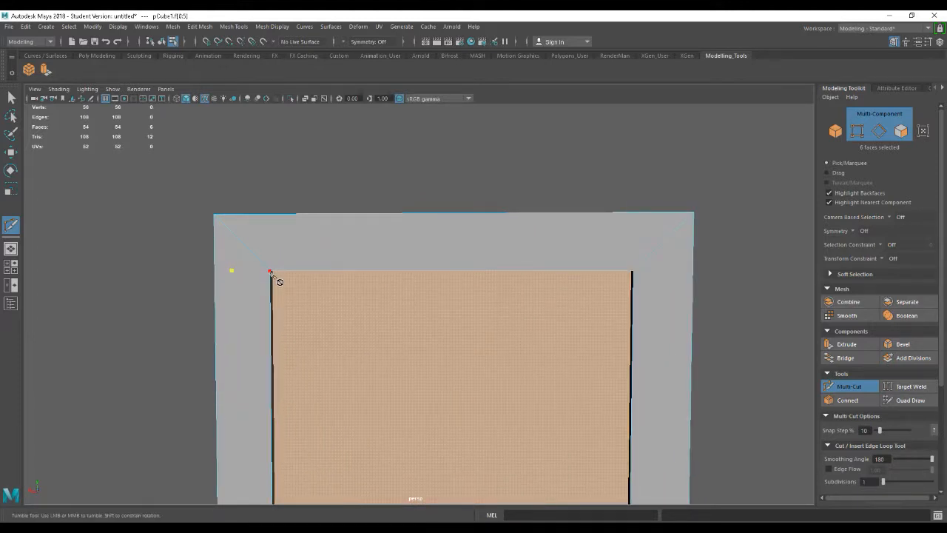
alt+drag(281, 290, 377, 321)
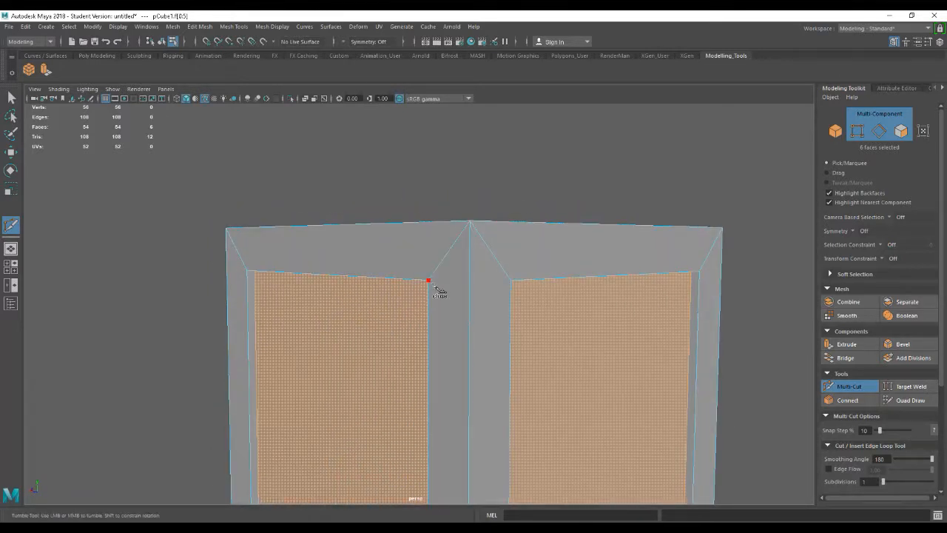
click(428, 280)
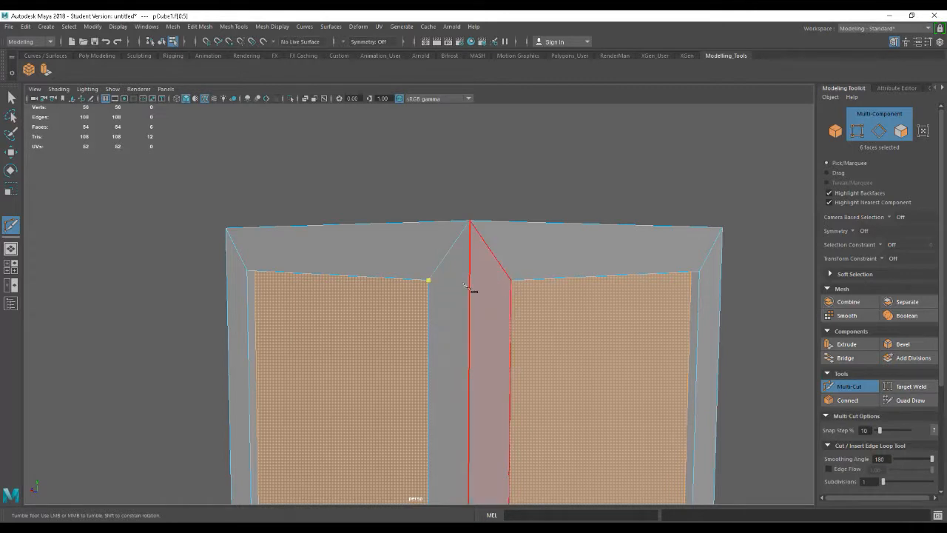
click(511, 281)
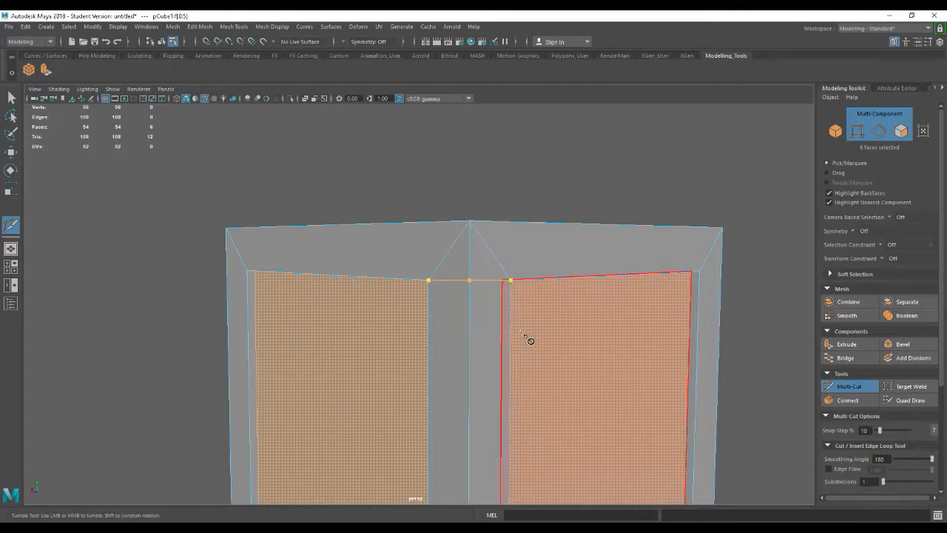
mouse_move(503, 353)
alt+mouse_down()
mouse_move(469, 360)
mouse_move(508, 359)
mouse_move(498, 354)
alt+mouse_up()
right_click(498, 355)
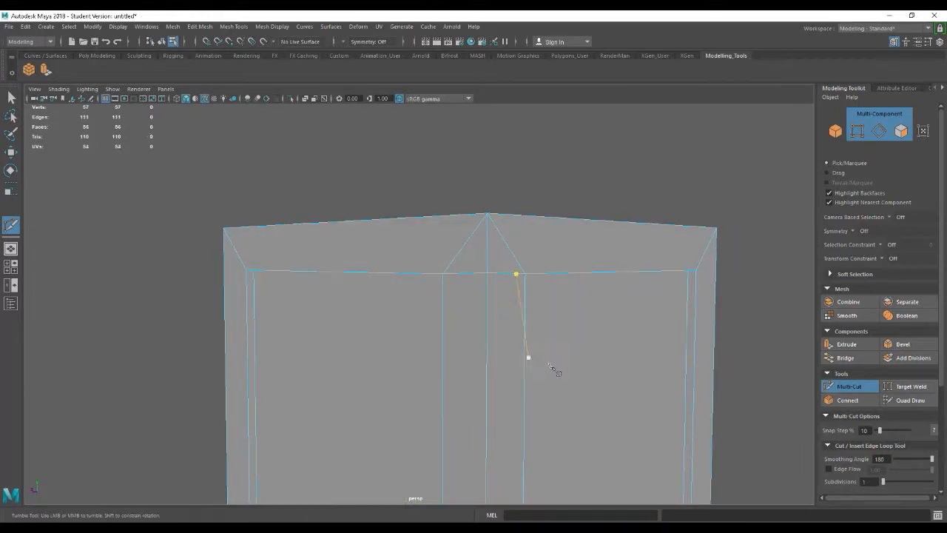
alt+drag(579, 375, 530, 348)
alt+drag(540, 348, 593, 367)
alt+drag(702, 366, 510, 348)
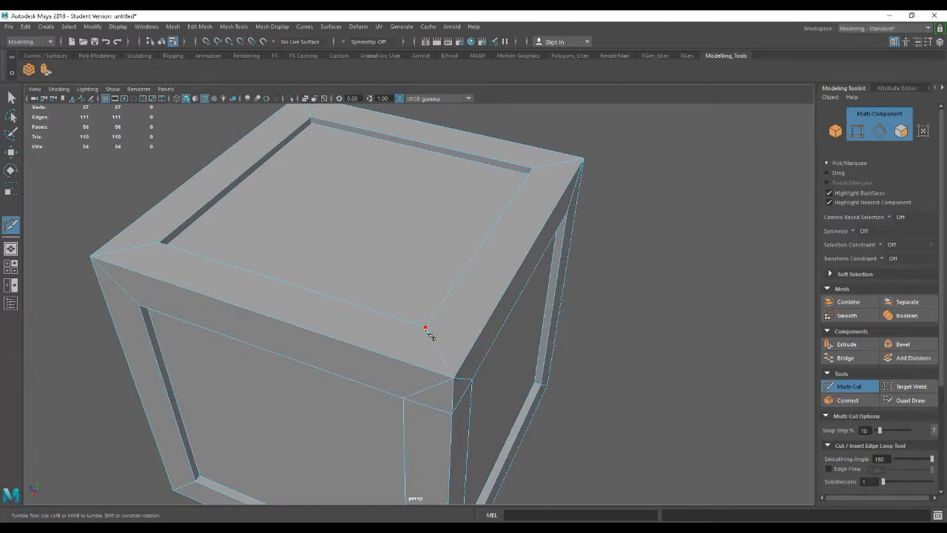
click(404, 398)
key(Escape)
click(404, 398)
key(ctrl+z)
- Cut an edge from one side's upper inner frame corner over the top edge to the top panel's nearest inner frame corner
alt+drag(466, 419, 503, 435)
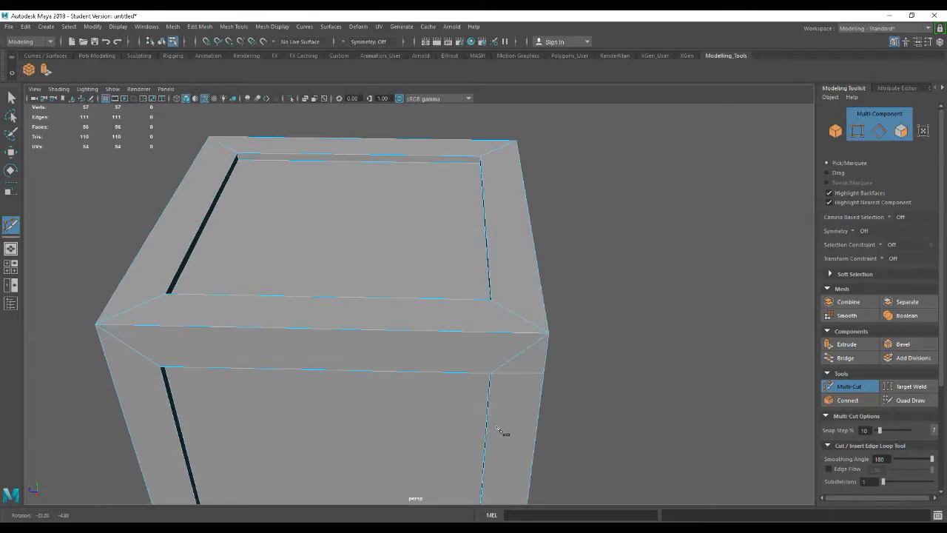
click(492, 370)
click(492, 300)
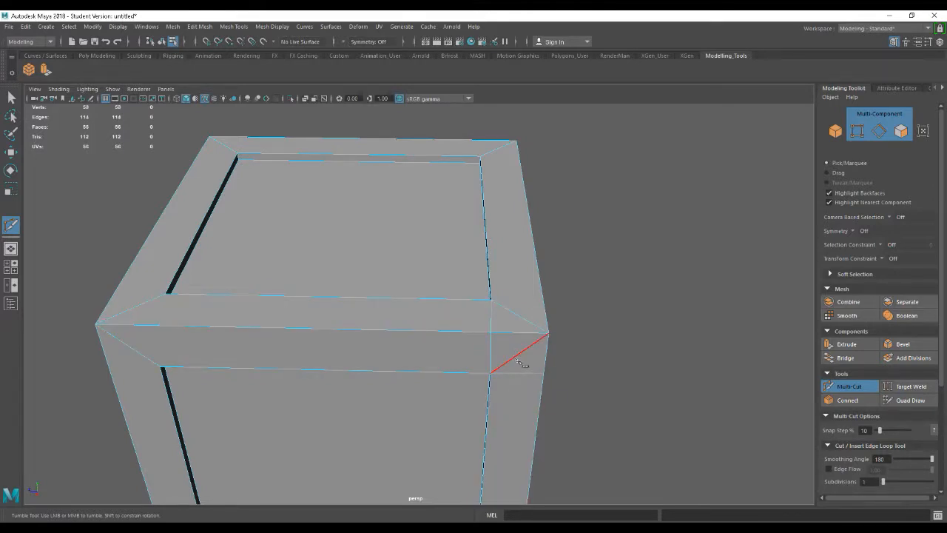
- Cut a matching edge from the adjacent side's upper inner frame corner to the top panel's same corner, and leave Multi-Cut for the Move tool
alt+drag(522, 368, 460, 407)
alt+drag(355, 360, 401, 348)
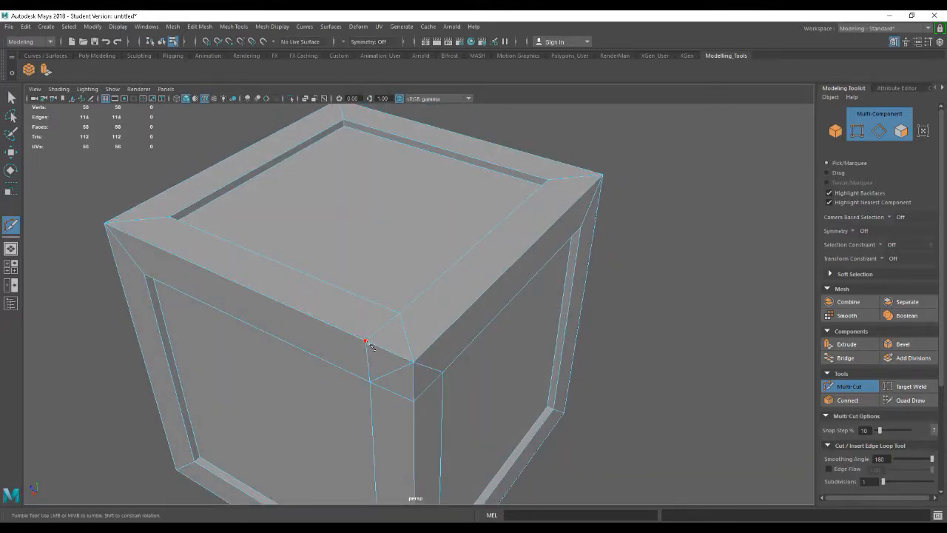
mouse_move(431, 338)
alt+mouse_down()
mouse_move(446, 344)
mouse_move(419, 345)
alt+mouse_up()
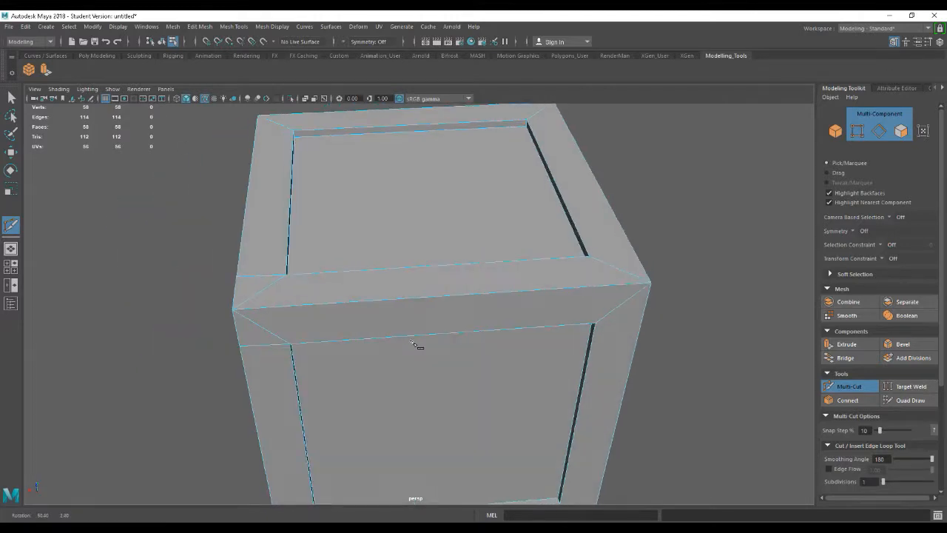
alt+drag(313, 342, 334, 328)
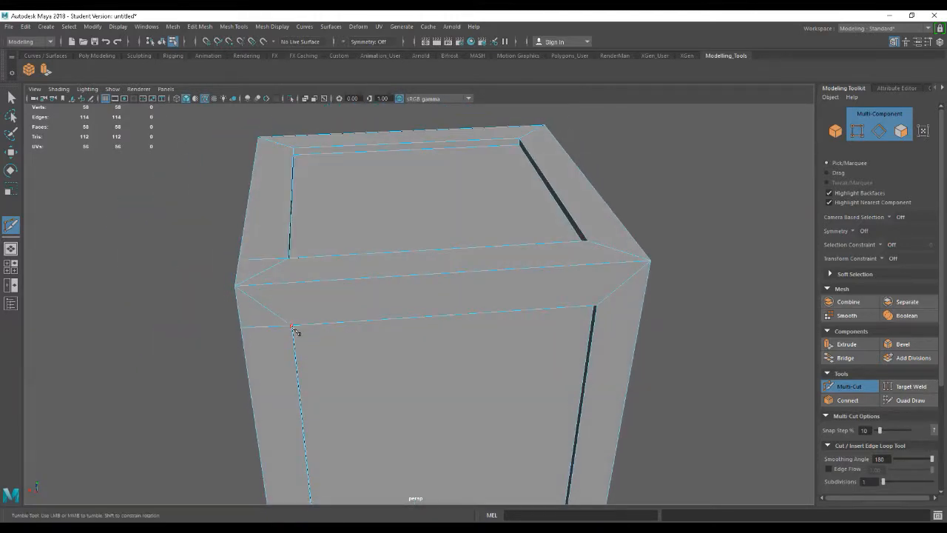
click(293, 326)
alt+drag(351, 290, 377, 301)
mouse_move(377, 300)
alt+right_down()
mouse_move(423, 311)
mouse_move(379, 282)
alt+right_up()
alt+drag(378, 282, 350, 286)
key(ctrl+z)
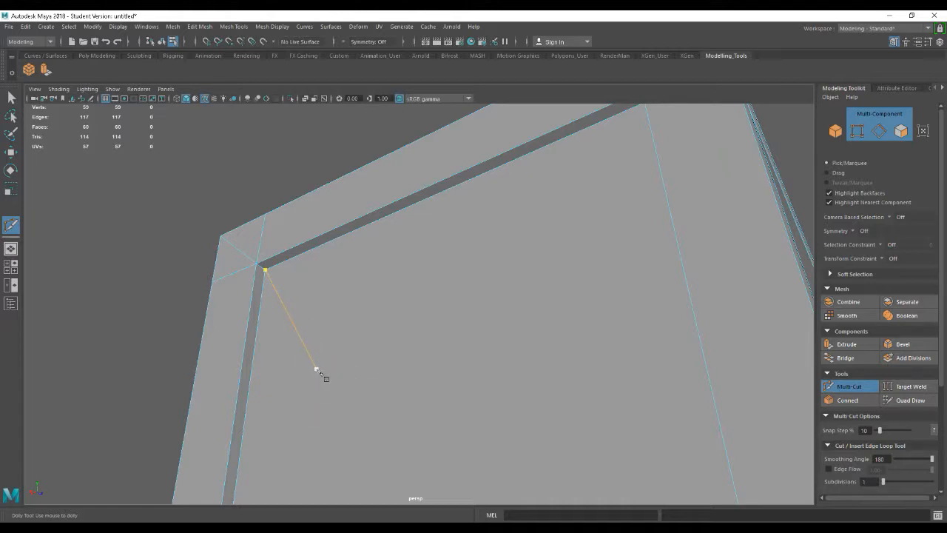
key(q)
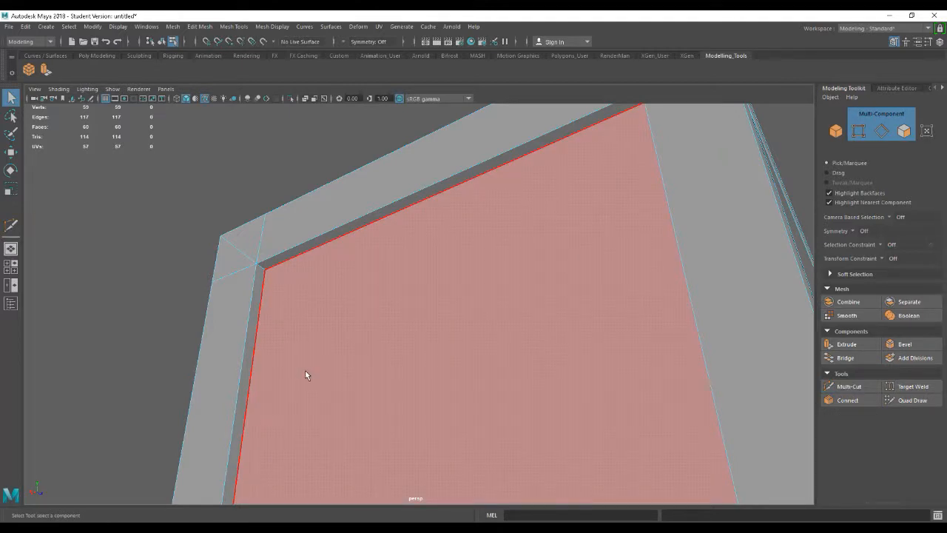
key(w)
- Delete the three diagonal edges that meet at the crate's recut upper corner
alt+drag(358, 331, 427, 347)
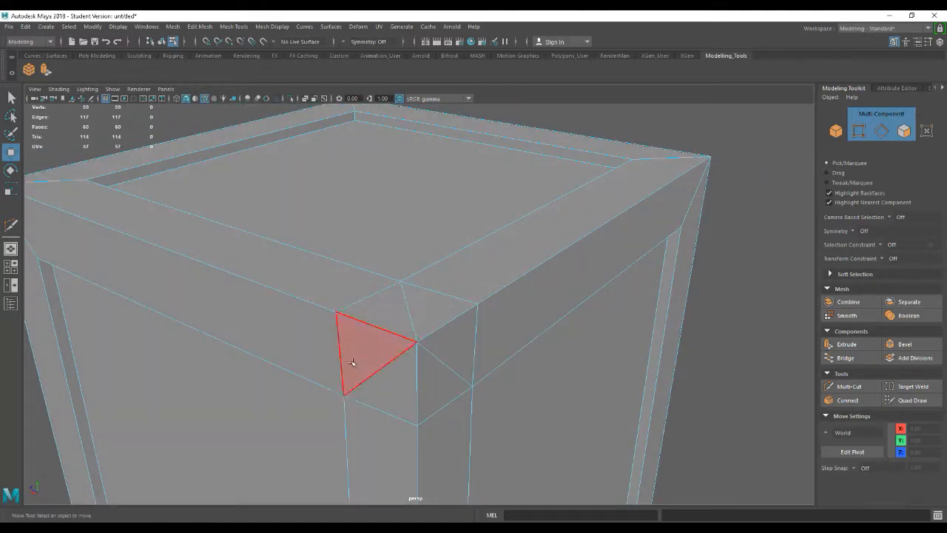
right_click(409, 307)
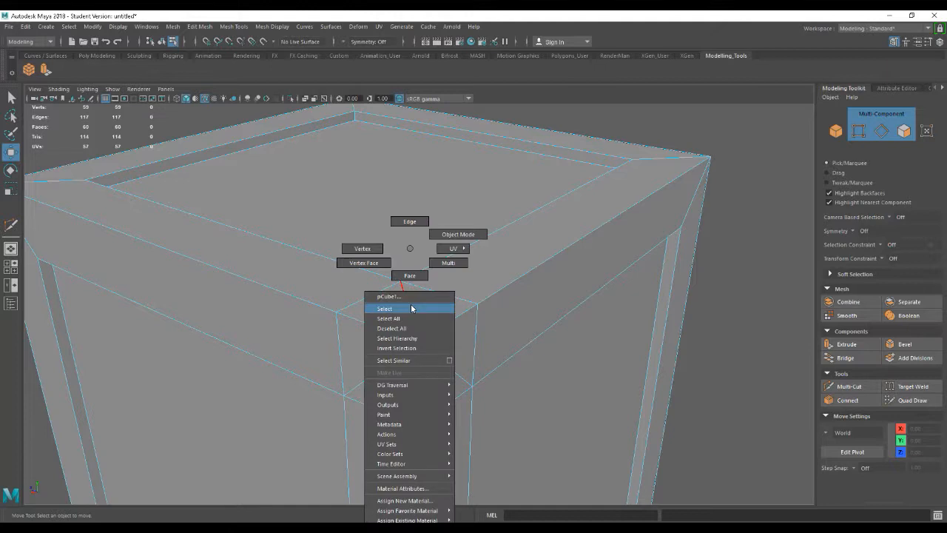
click(410, 223)
click(406, 319)
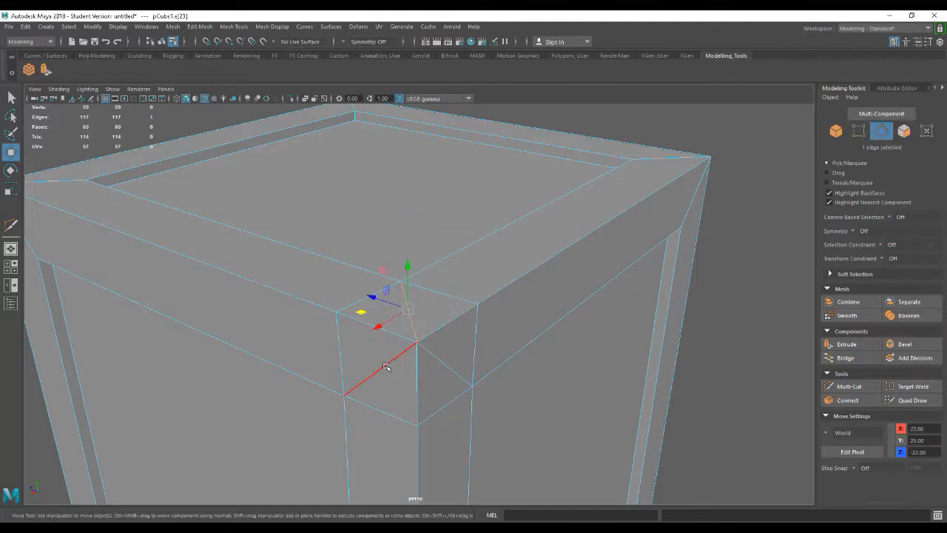
shift+click(417, 370)
shift+click(446, 363)
alt+drag(446, 360, 484, 369)
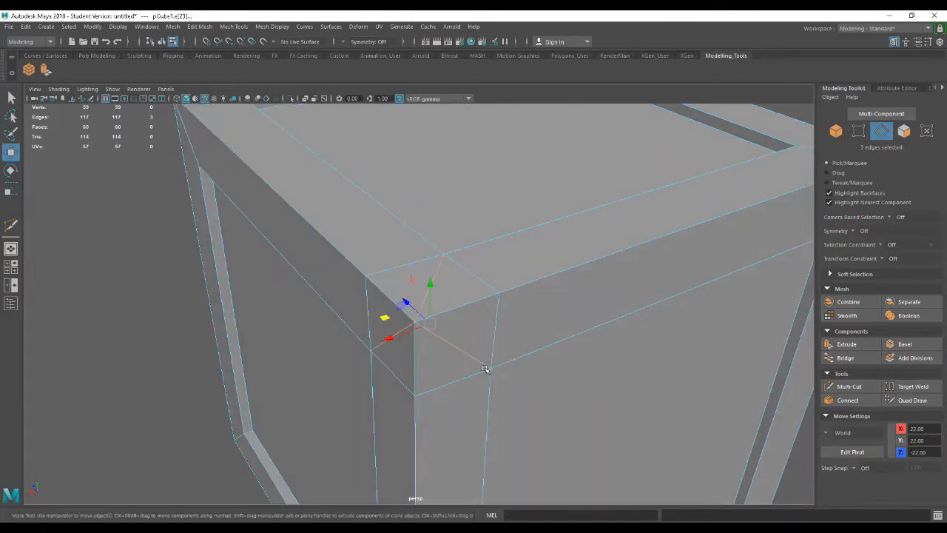
key(Delete)
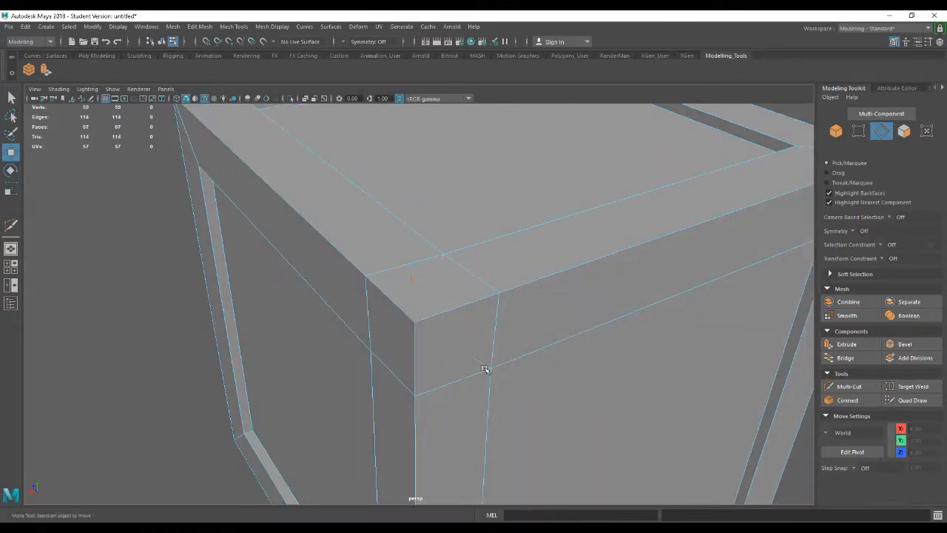
- Switch to vertex selection and select the vertex where the new cut crosses the crate's upper outer edge beside the corner
alt+drag(487, 366, 541, 372)
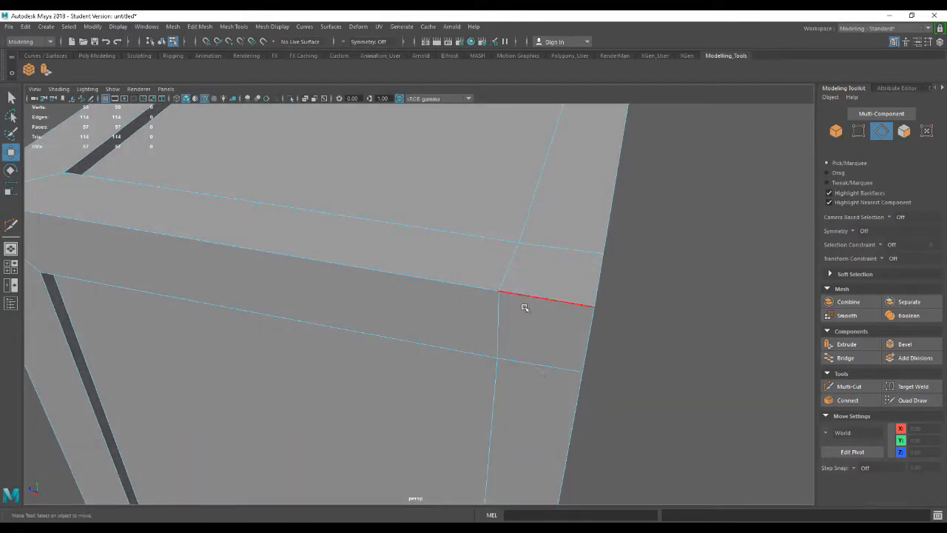
alt+drag(557, 337, 393, 359)
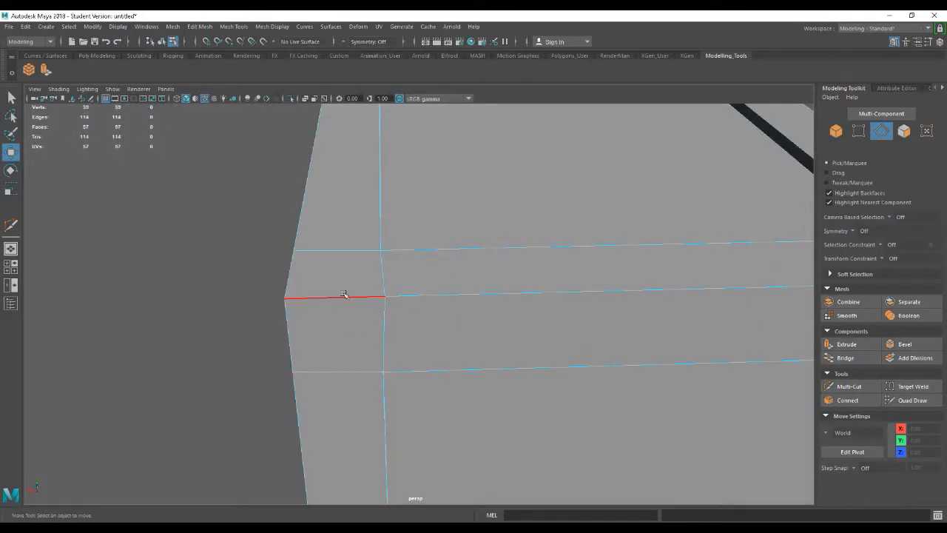
mouse_move(386, 313)
alt+mouse_down()
mouse_move(540, 313)
mouse_move(397, 313)
alt+mouse_up()
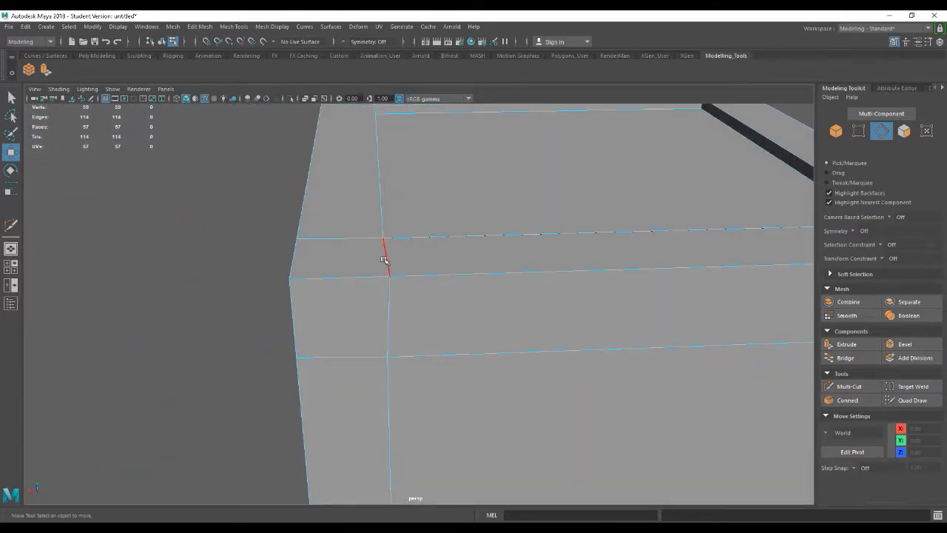
alt+drag(474, 313, 462, 321)
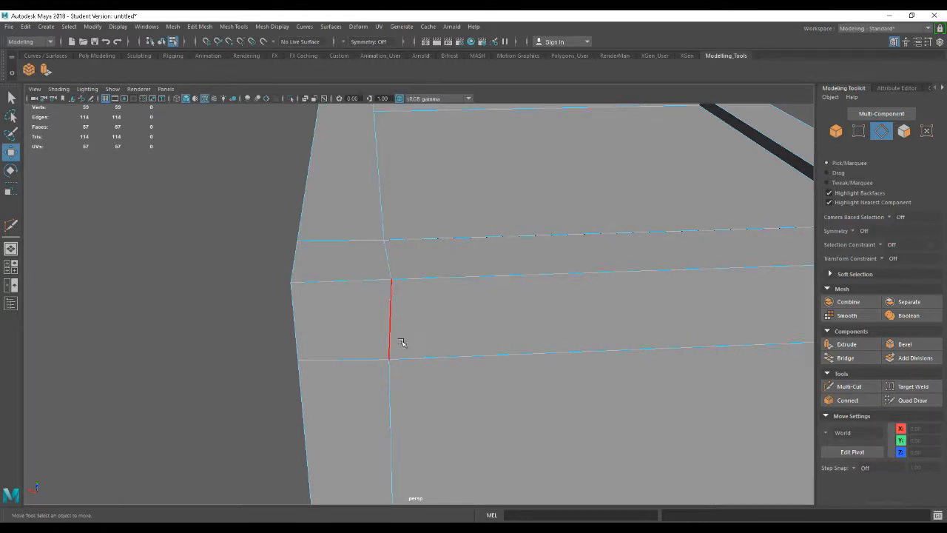
alt+drag(381, 342, 520, 328)
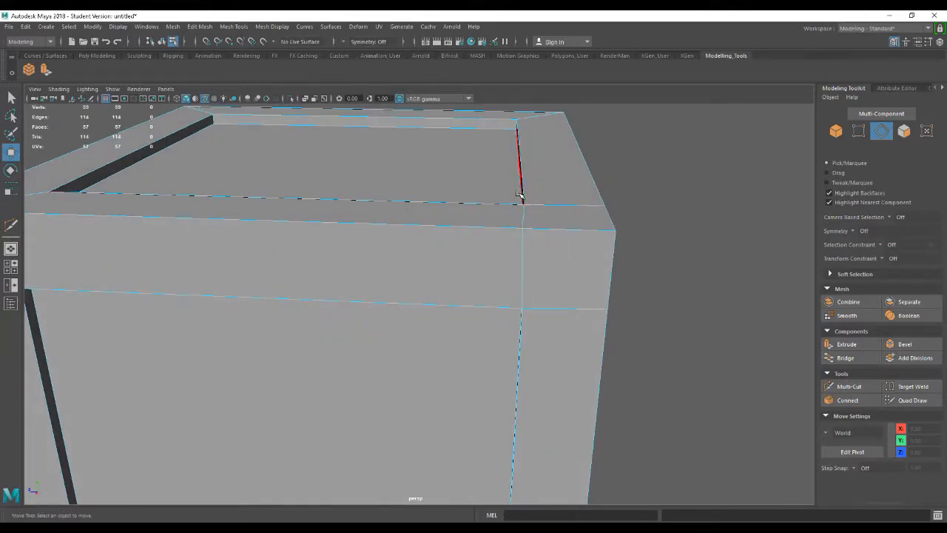
alt+drag(575, 307, 434, 313)
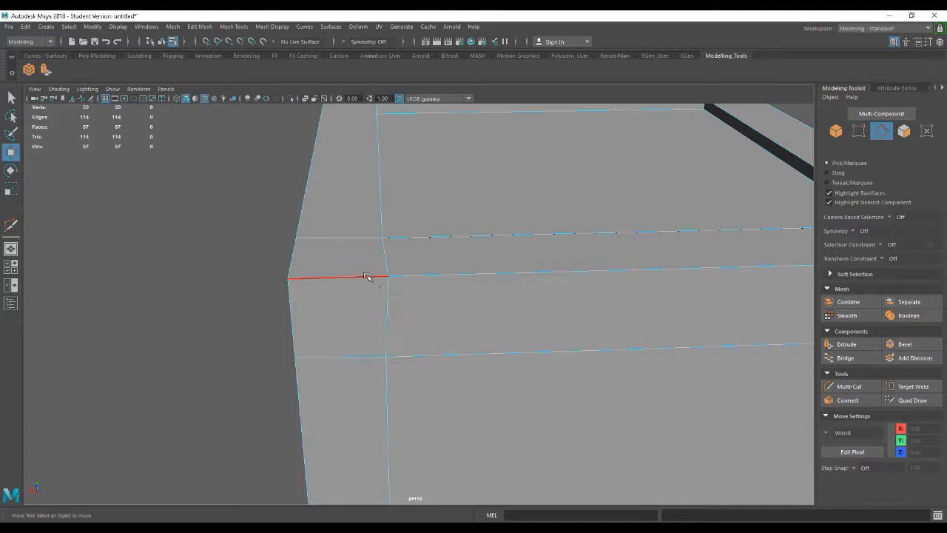
right_drag(362, 278, 323, 248)
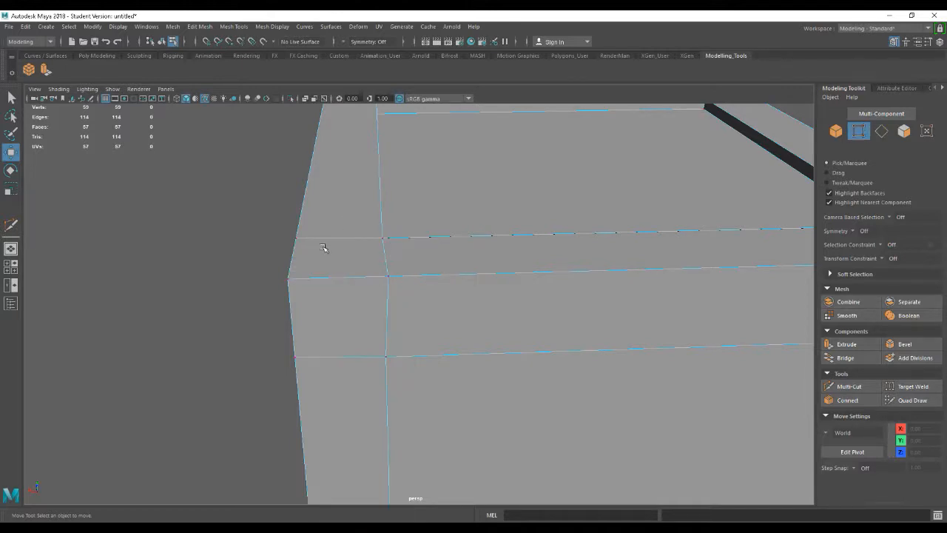
click(386, 275)
alt+drag(436, 310, 436, 308)
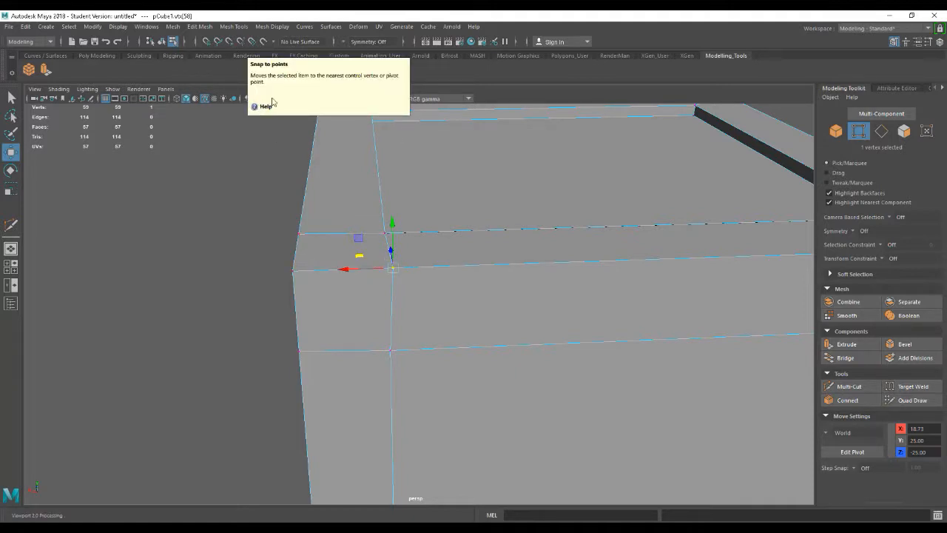
- Snap the selected upper-edge vertex along X to 19, in line with the inner frame corner below it
click(229, 41)
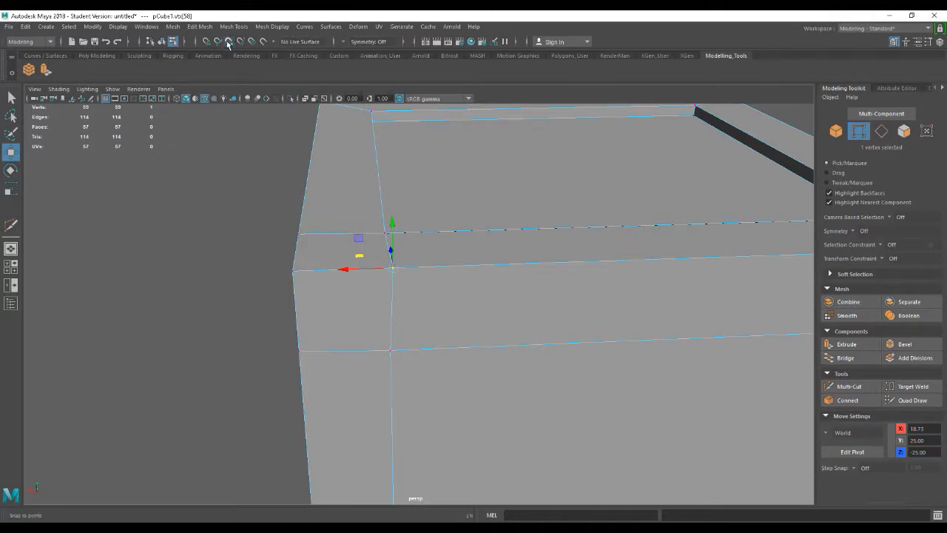
alt+drag(472, 245, 491, 267)
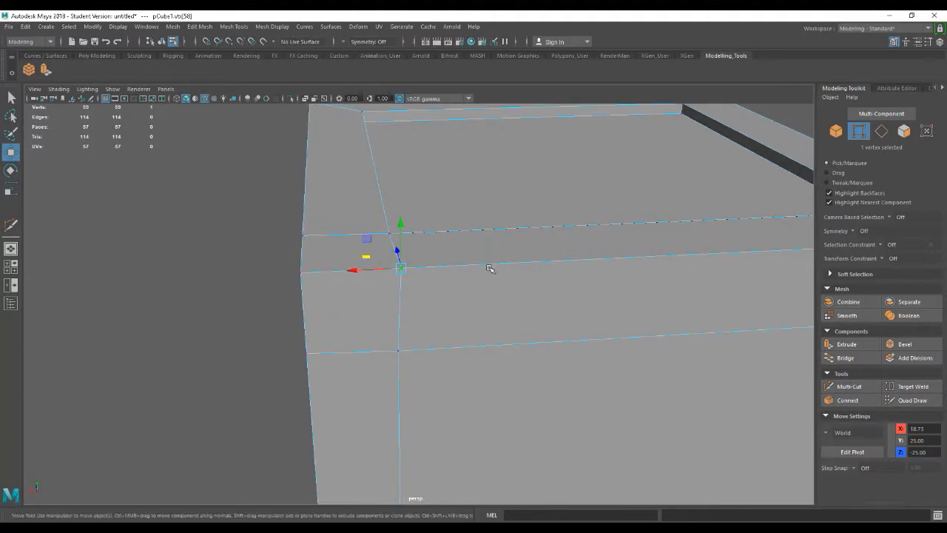
key(v)
key(v)
drag(401, 270, 471, 345)
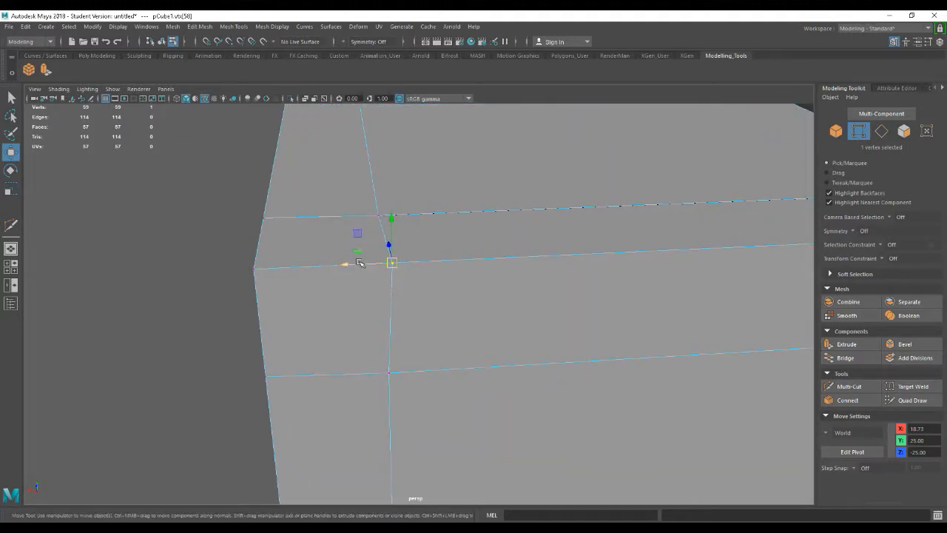
alt+drag(471, 297, 450, 298)
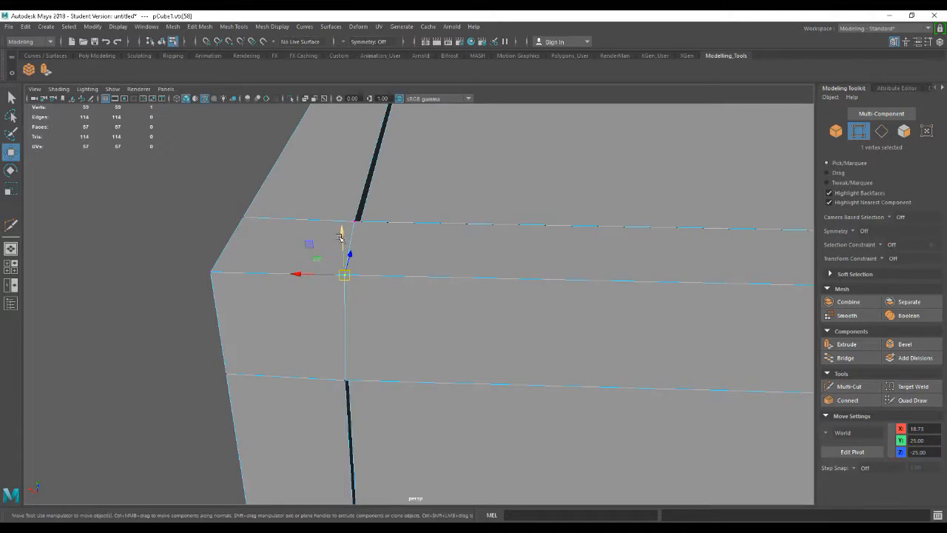
alt+drag(434, 263, 437, 253)
mouse_move(407, 224)
alt+mouse_down()
mouse_move(435, 222)
mouse_move(393, 218)
mouse_move(383, 226)
mouse_move(422, 227)
alt+mouse_up()
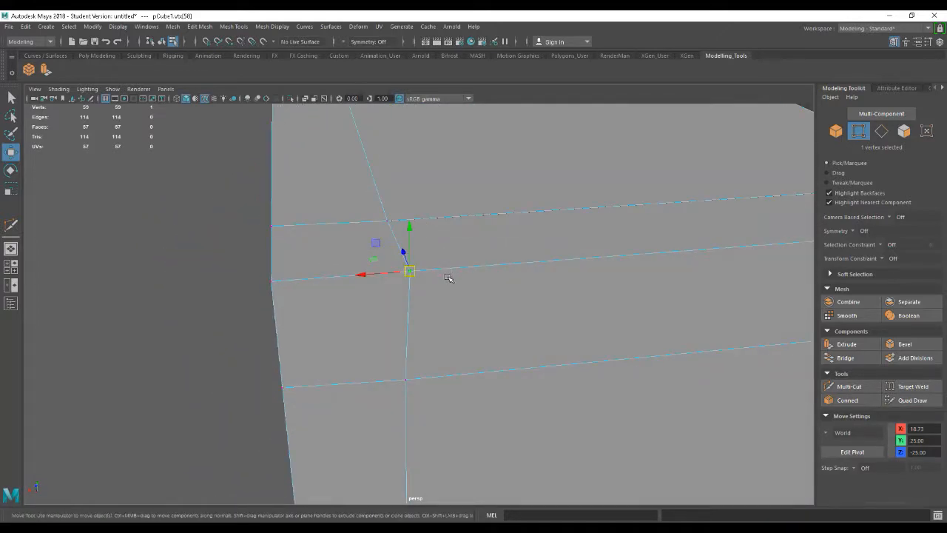
alt+drag(427, 316, 476, 335)
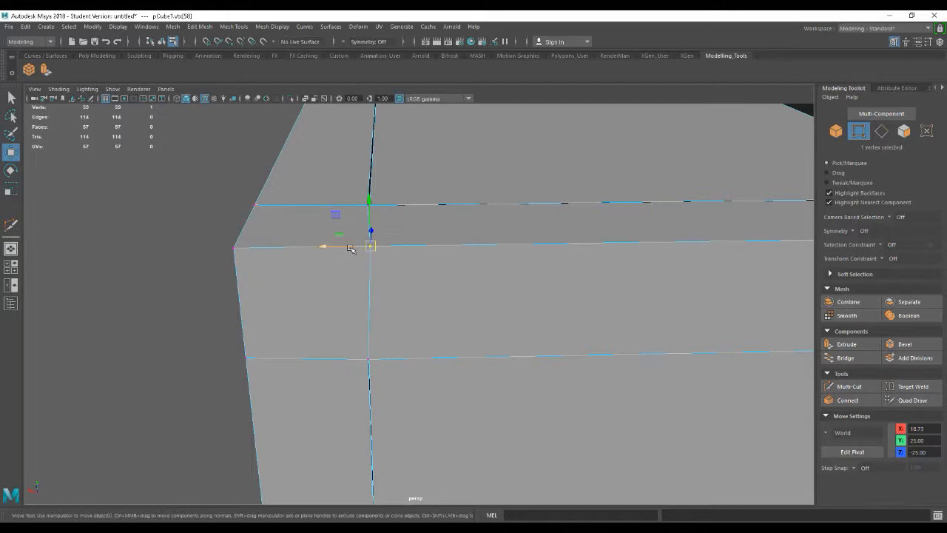
alt+drag(362, 336, 434, 326)
key(v)
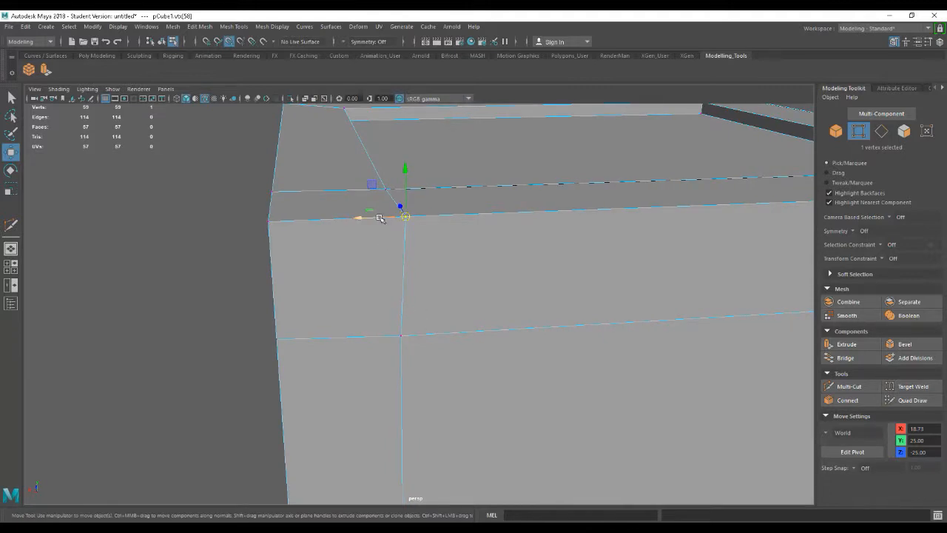
drag(379, 218, 379, 219)
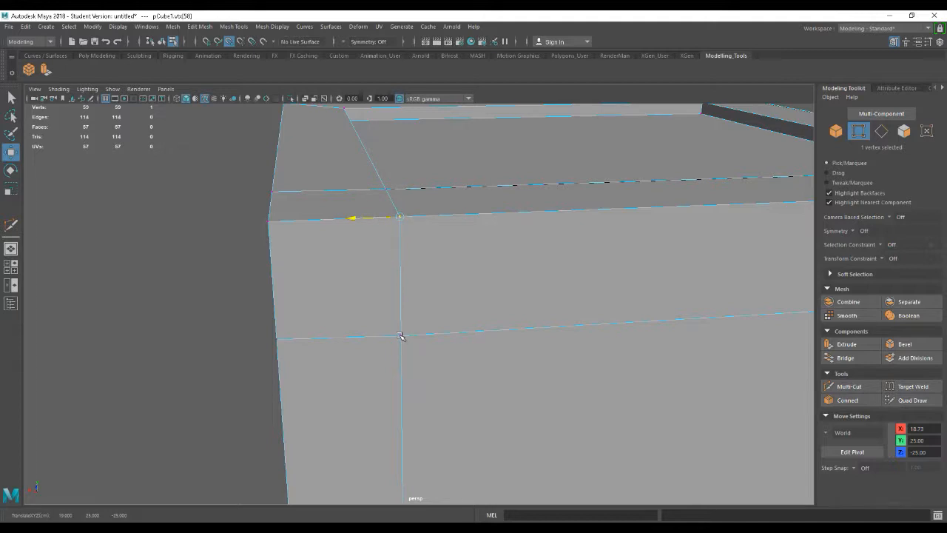
- Snap the same vertex along X and Y to neighbouring frame vertices, keeping it in line with the crate's upper edge
alt+drag(465, 308, 612, 303)
key(v)
drag(571, 244, 575, 245)
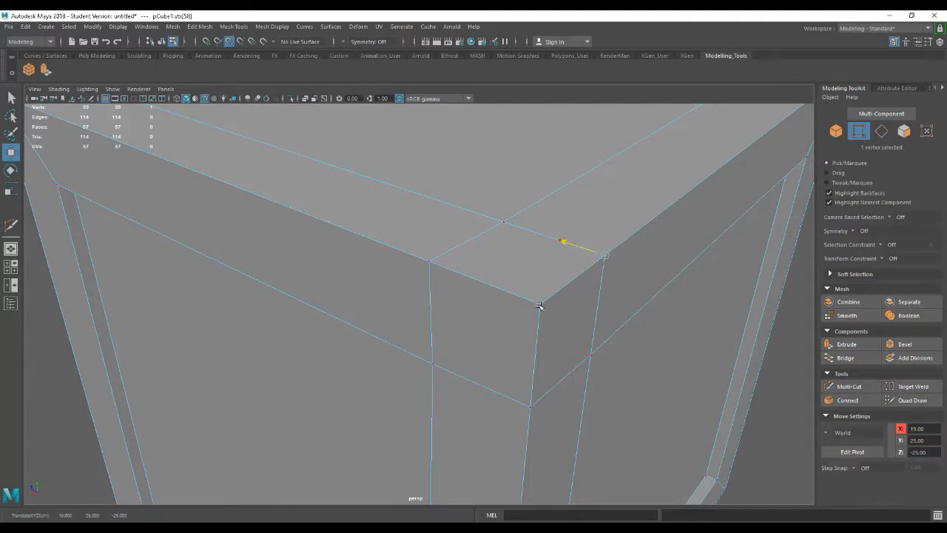
drag(539, 305, 566, 317)
alt+drag(635, 327, 581, 315)
key(v)
drag(405, 156, 269, 195)
alt+drag(444, 304, 477, 308)
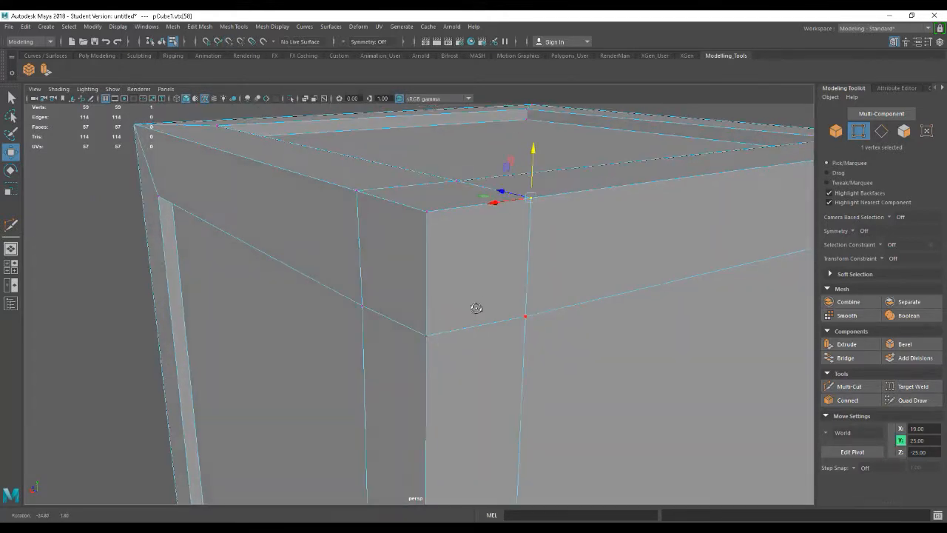
- Snap the adjacent side's upper-edge vertex along Z to -19 with its inner frame corner, and align its X and Y to 25
alt+drag(493, 255, 538, 268)
click(485, 215)
key(v)
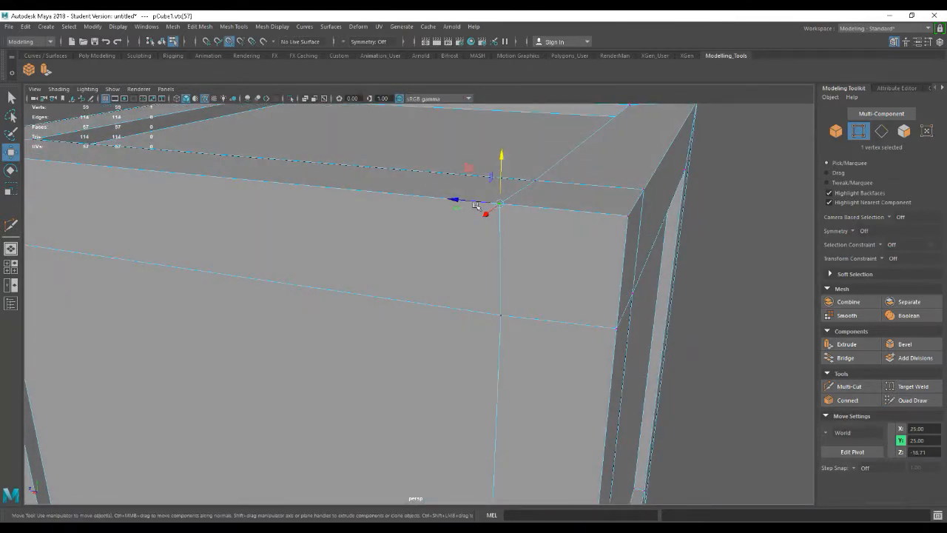
drag(458, 200, 514, 311)
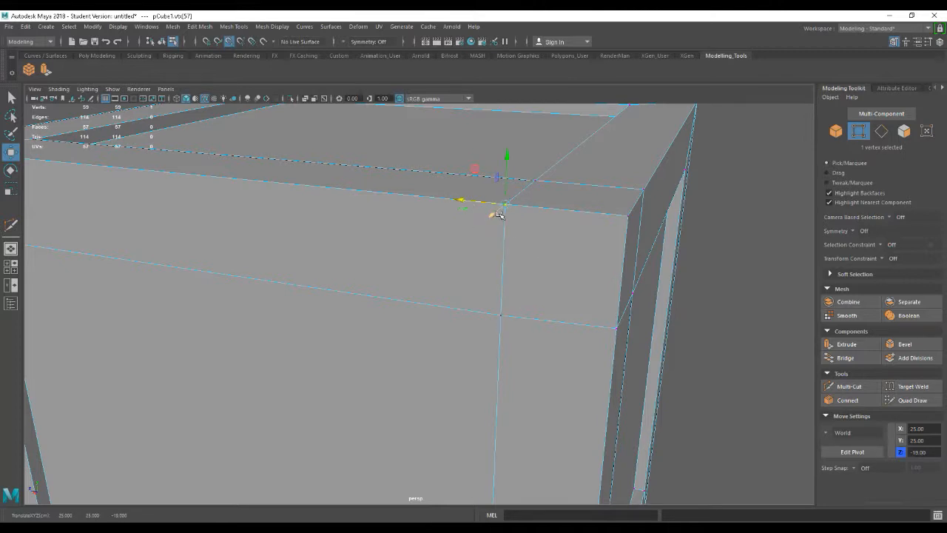
alt+drag(587, 262, 481, 262)
drag(383, 210, 446, 194)
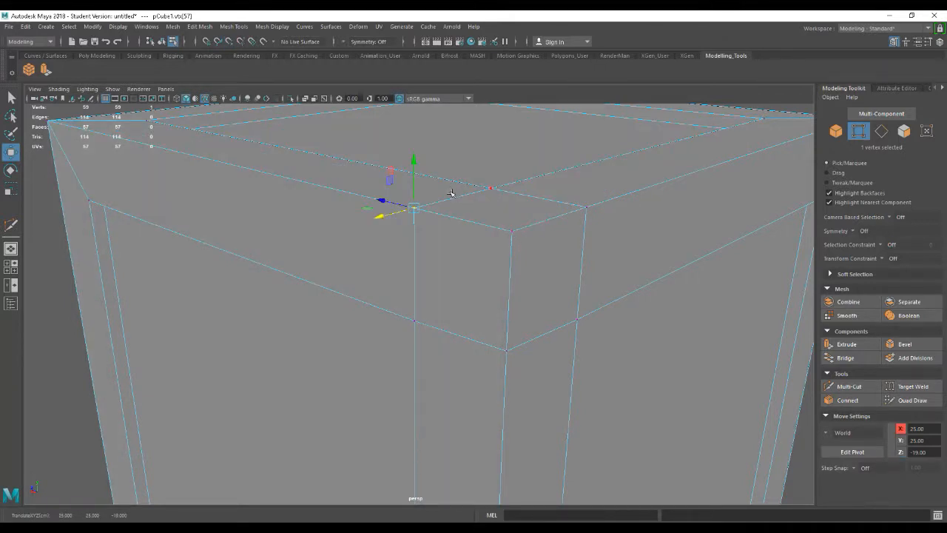
drag(415, 158, 492, 191)
- Snap the cut vertex on the vertical corner edge to Y 19, level with the inner frame corners, and align its X and Z
alt+drag(605, 323, 490, 268)
click(495, 269)
key(v)
drag(495, 247, 496, 247)
drag(425, 270, 474, 332)
key(v)
drag(366, 357, 408, 260)
key(v)
drag(388, 332, 488, 331)
alt+drag(516, 383, 496, 359)
- Examine the squared corner against the rest of the crate and clear the vertex selection
alt+right_drag(439, 317, 475, 329)
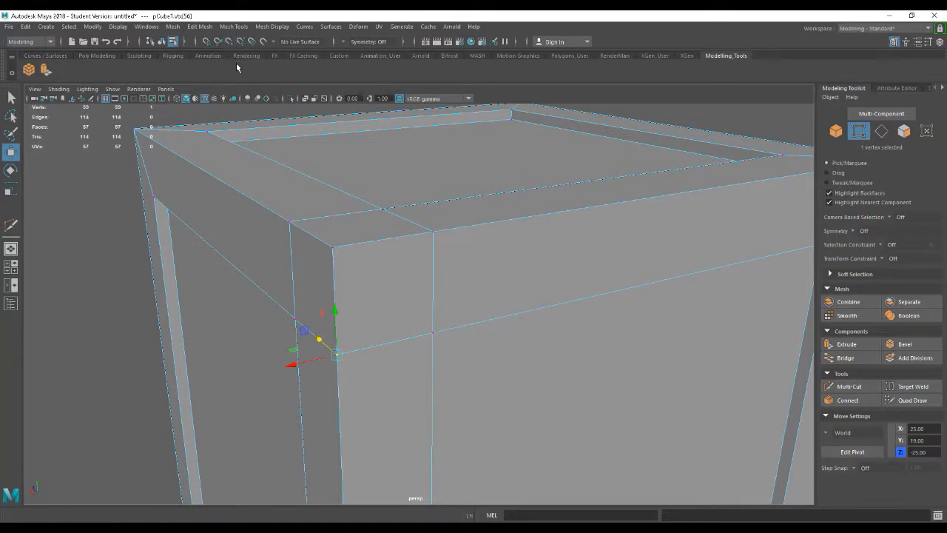
mouse_move(518, 336)
alt+mouse_down()
mouse_move(560, 339)
mouse_move(493, 342)
mouse_move(518, 342)
alt+mouse_up()
alt+right_drag(617, 400, 499, 300)
alt+drag(499, 301, 467, 362)
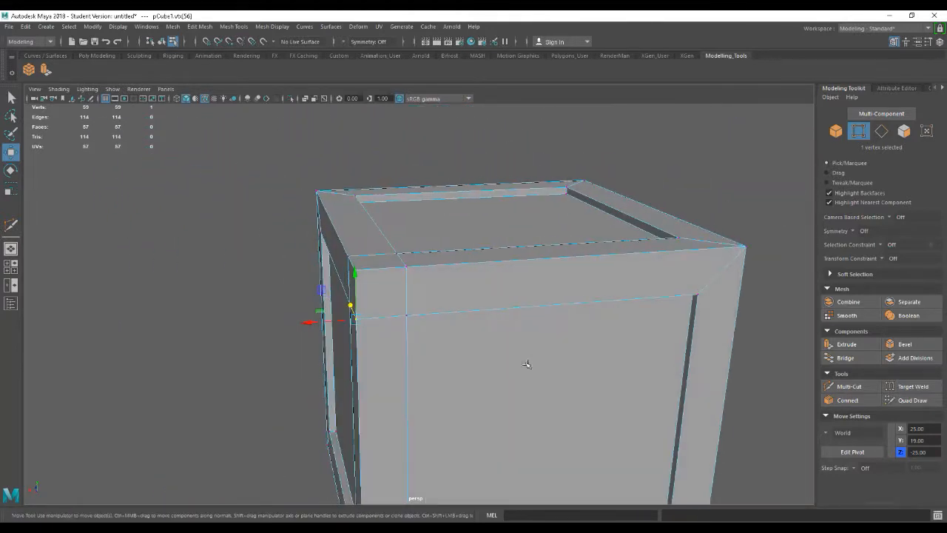
alt+right_drag(587, 413, 463, 329)
alt+drag(463, 329, 458, 307)
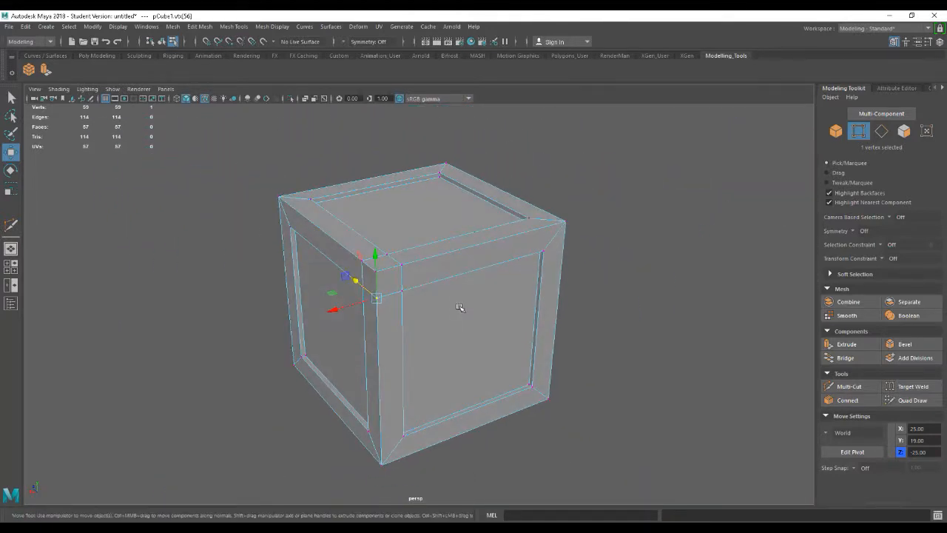
alt+drag(489, 338, 476, 336)
key(w)
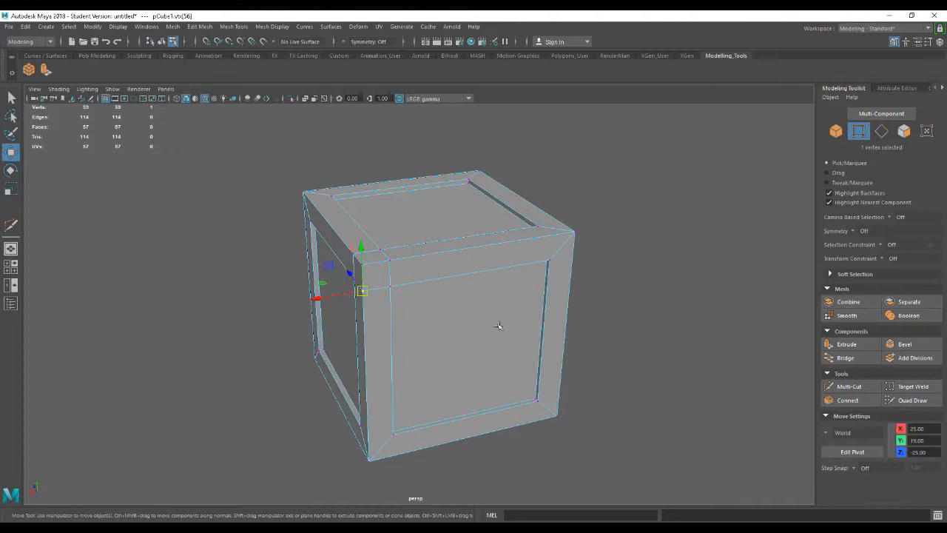
click(587, 382)
mouse_move(508, 360)
alt+mouse_down()
mouse_move(478, 359)
mouse_move(501, 353)
alt+mouse_up()
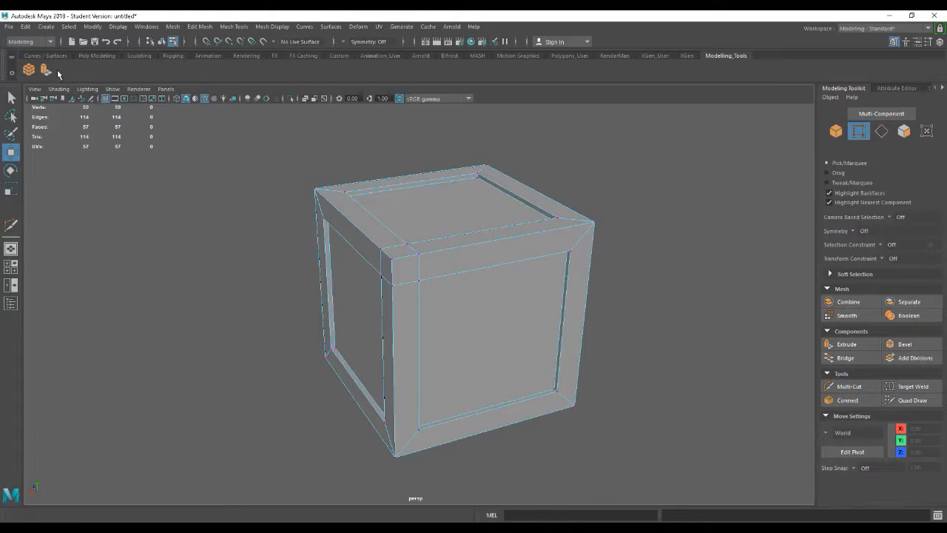
- Add the Multi-Cut tool to the custom Modelling_Tools shelf
click(233, 27)
key(ctrl+shift)
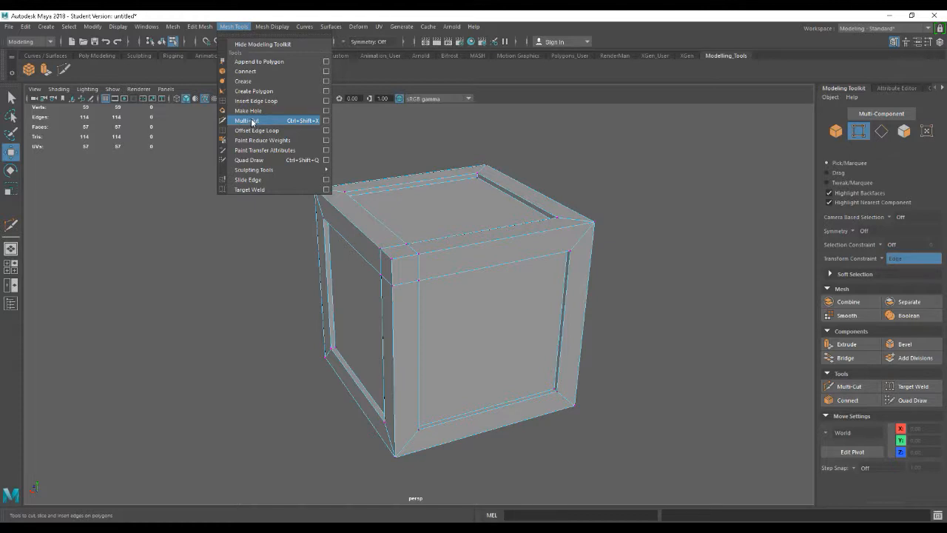
click(112, 177)
- Compare the squared corner with the crate's remaining diagonal frame corners from several sides
alt+drag(464, 334, 469, 336)
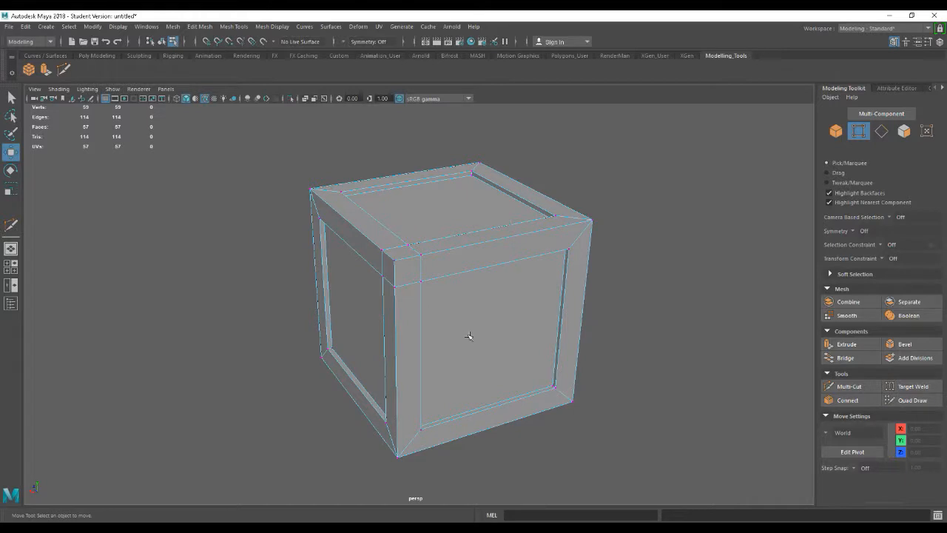
alt+drag(536, 348, 515, 336)
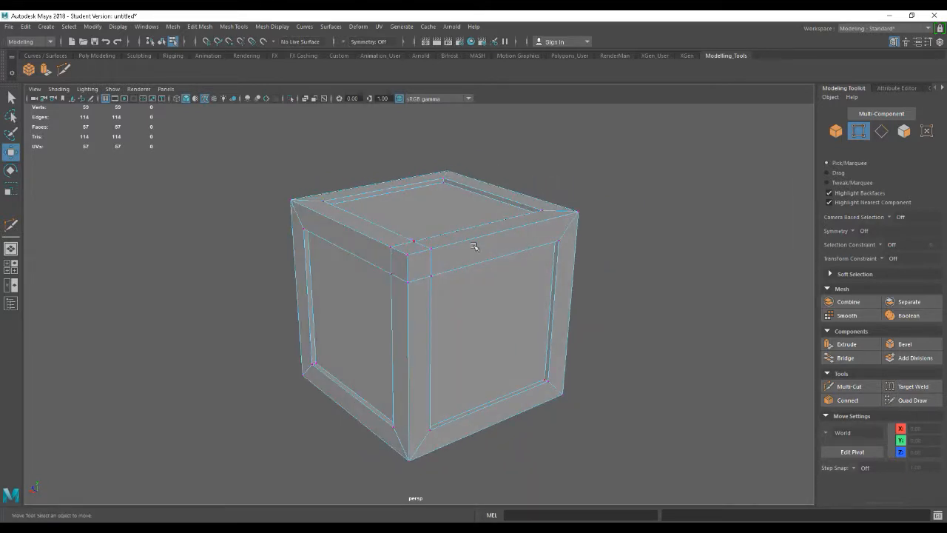
alt+drag(579, 271, 560, 259)
alt+drag(609, 291, 267, 300)
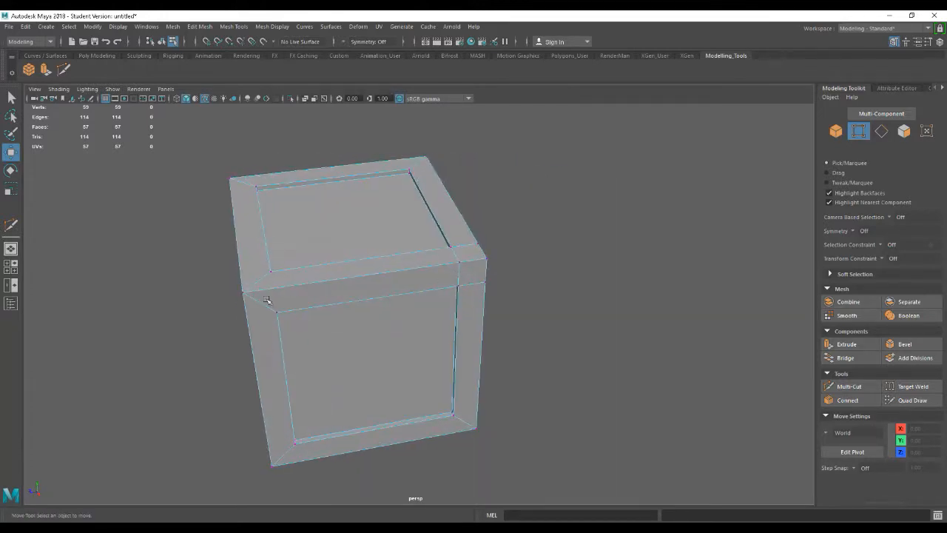
alt+drag(471, 315, 388, 306)
alt+drag(481, 330, 489, 328)
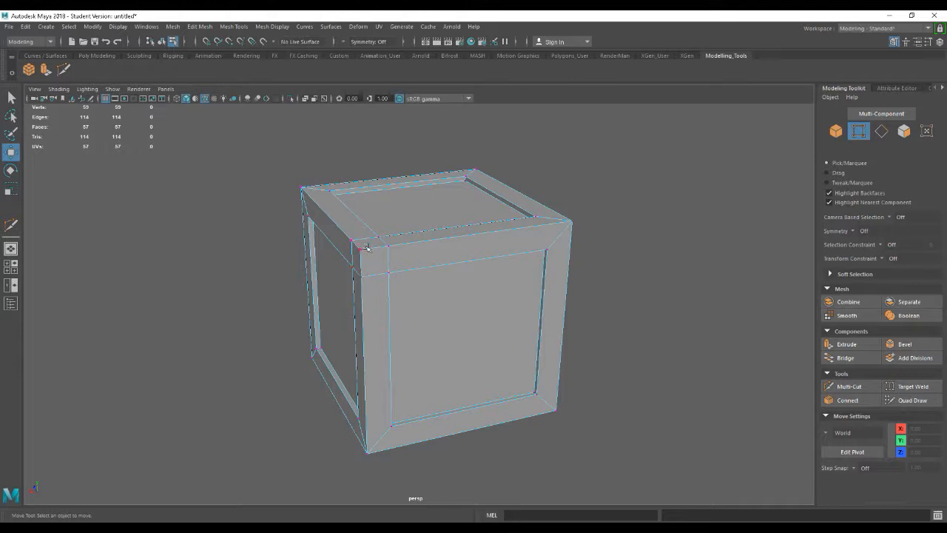
alt+drag(579, 325, 518, 310)
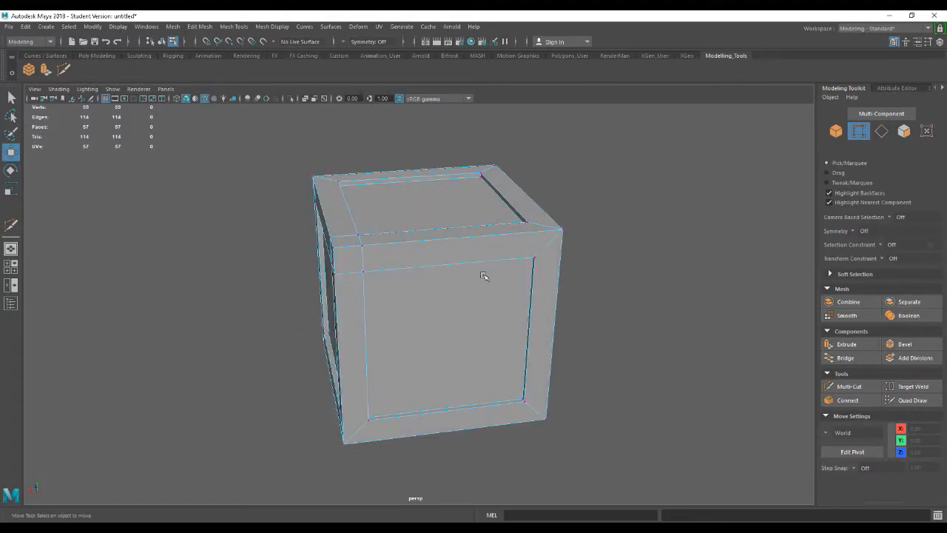
alt+drag(399, 187, 493, 263)
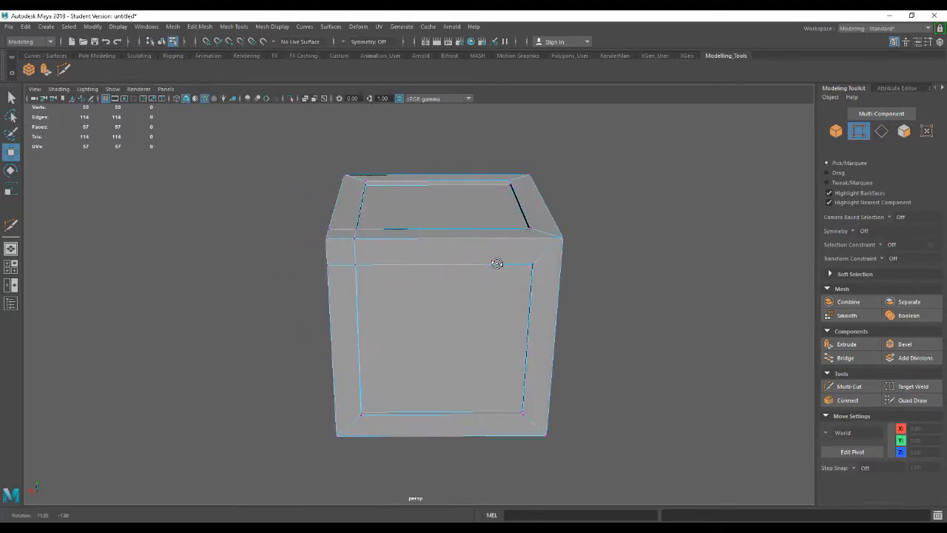
alt+drag(417, 302, 473, 302)
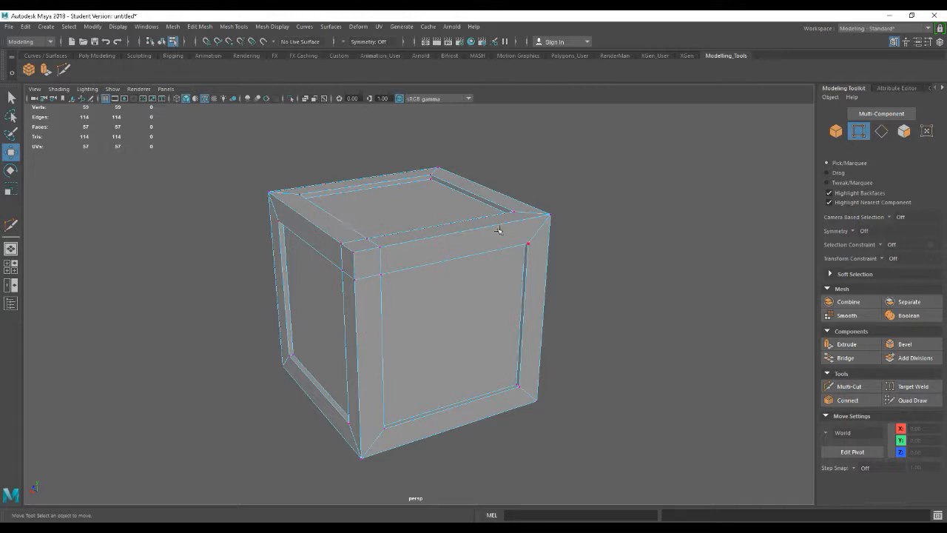
alt+drag(454, 338, 420, 314)
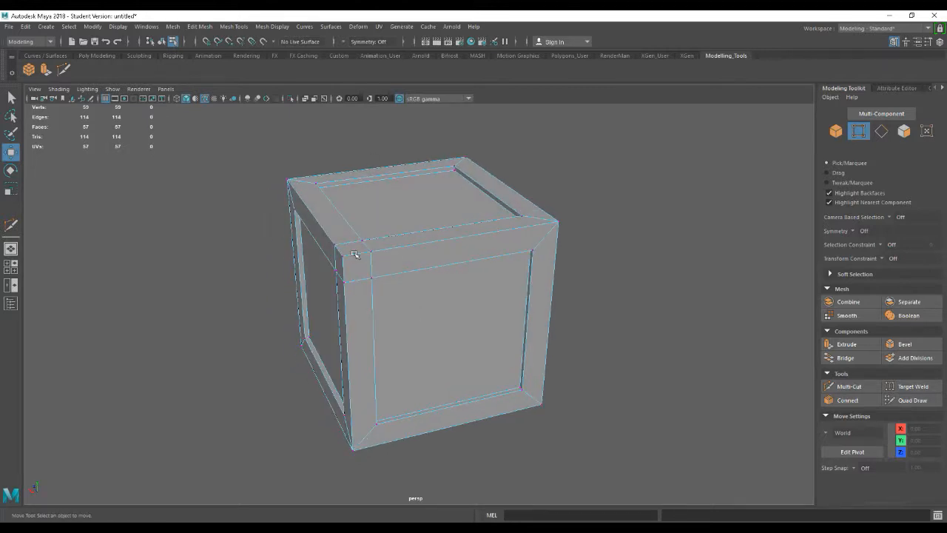
alt+drag(447, 343, 464, 326)
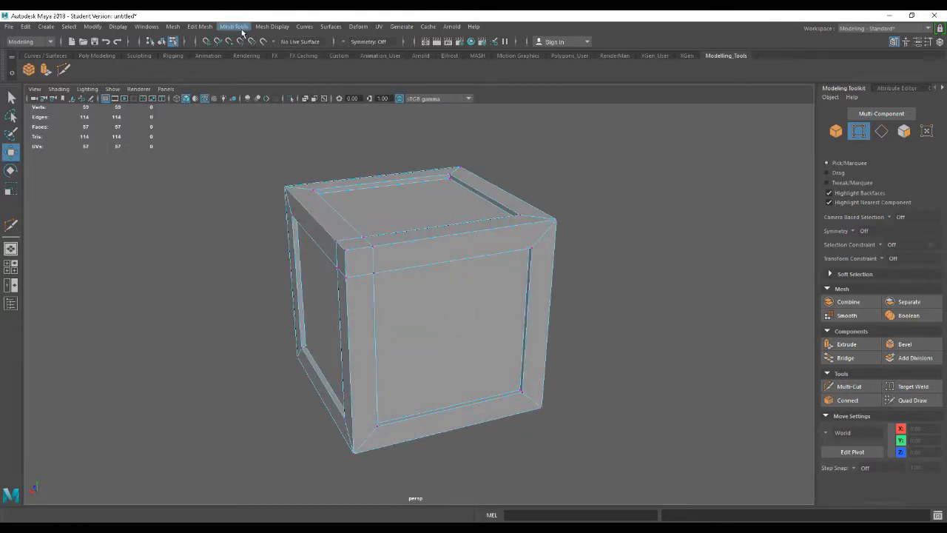
click(210, 27)
mouse_move(234, 27)
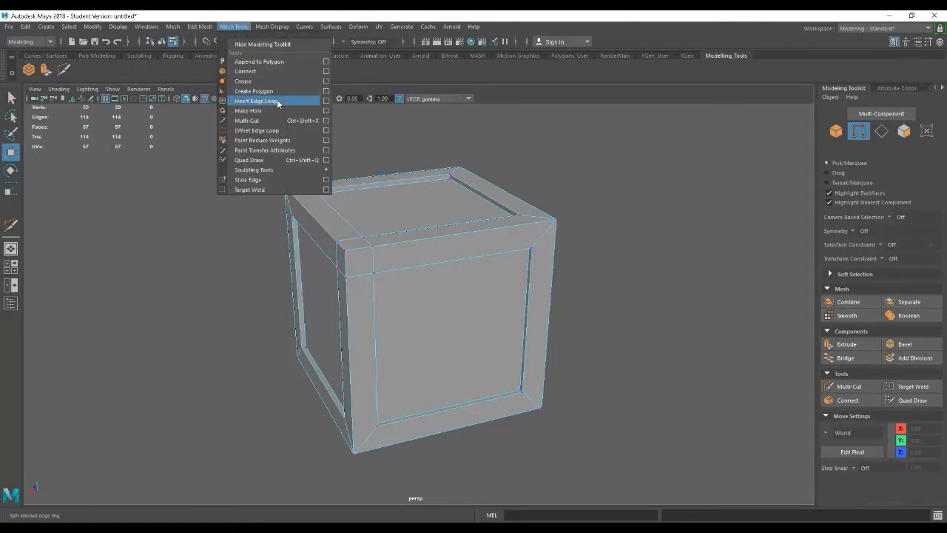
click(231, 289)
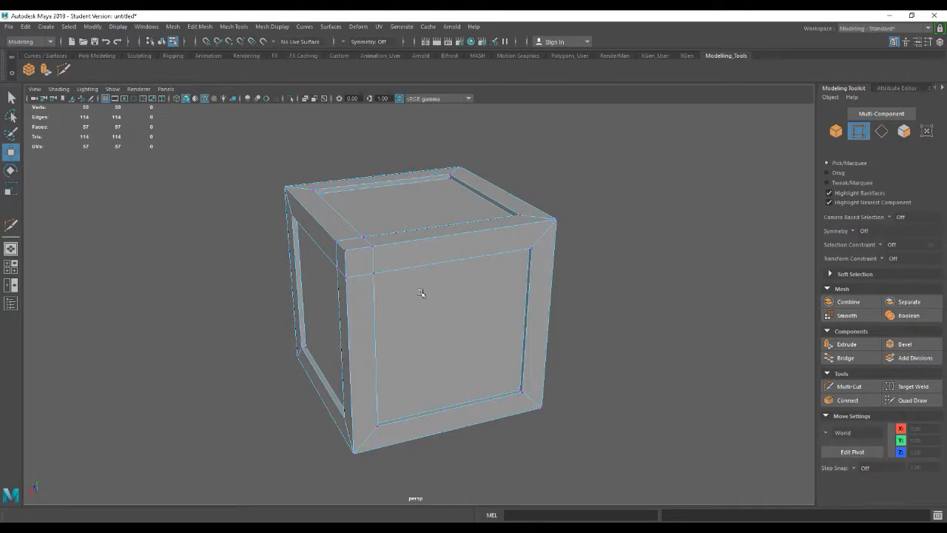
- Return the crate to object selection and start the Insert Edge Loop tool with its settings open
alt+middle_drag(421, 293, 463, 289)
mouse_move(463, 289)
alt+mouse_down()
mouse_move(469, 300)
mouse_move(461, 298)
alt+mouse_up()
right_drag(432, 249, 477, 238)
alt+drag(442, 373, 434, 345)
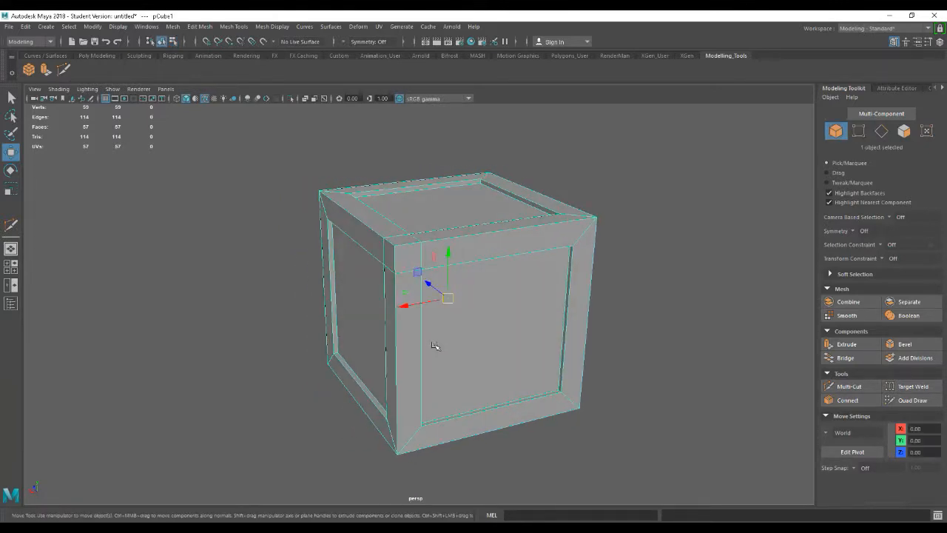
shift+right_drag(241, 292, 216, 304)
drag(254, 108, 23, 142)
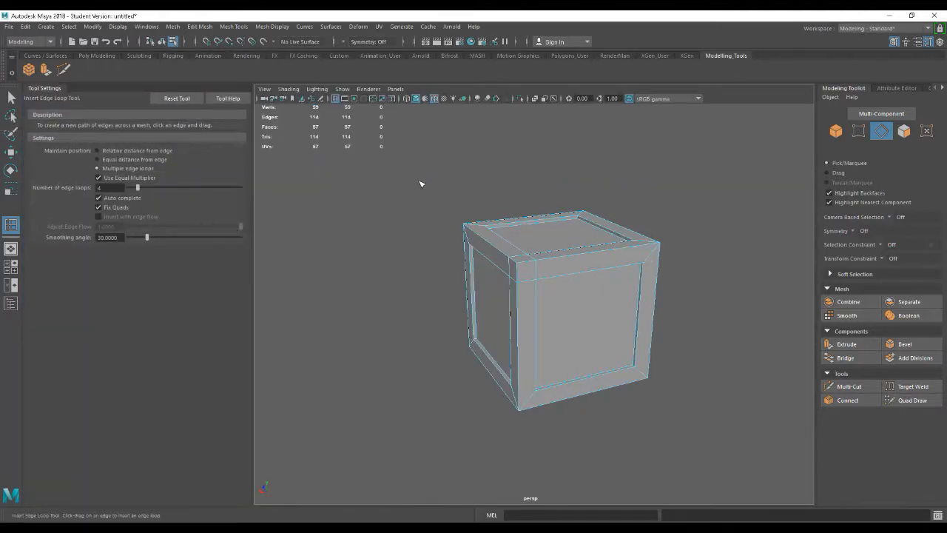
alt+drag(641, 323, 541, 317)
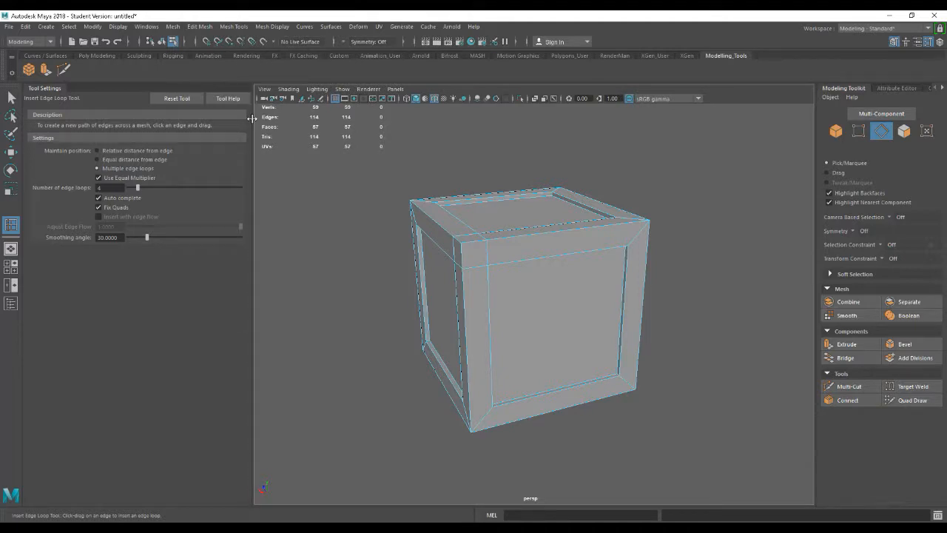
alt+drag(567, 364, 580, 355)
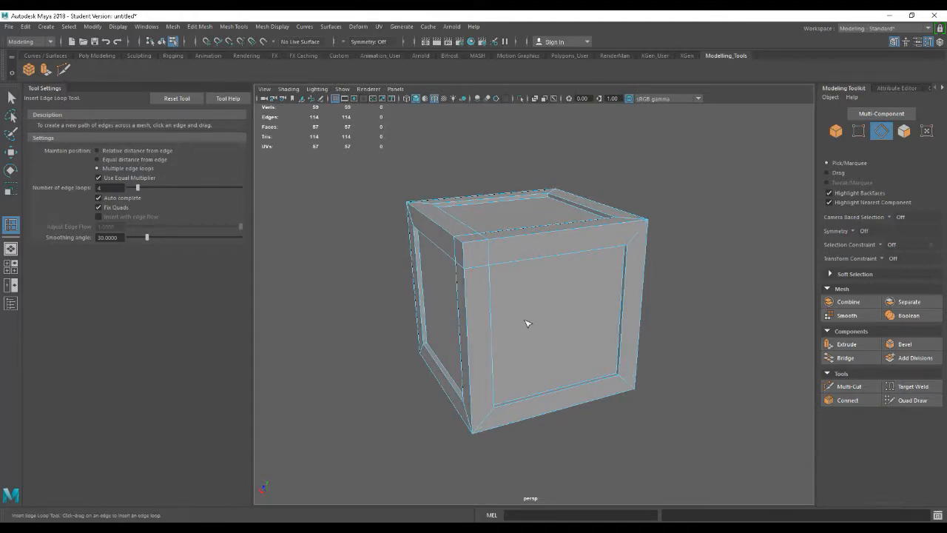
scroll(526, 321, up, 2)
alt+middle_drag(545, 347, 554, 351)
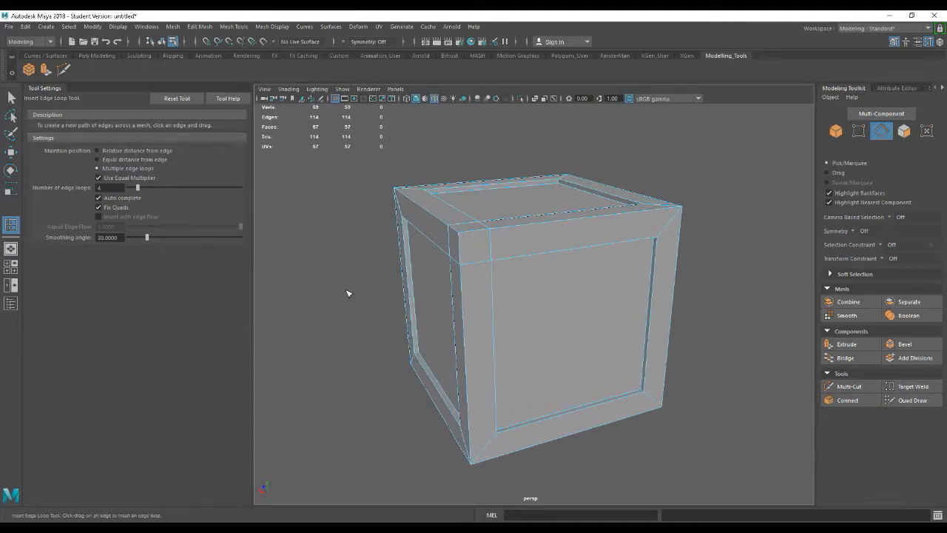
- Reset the Insert Edge Loop settings, try a relative-distance loop across the crate's front, and undo it
click(163, 98)
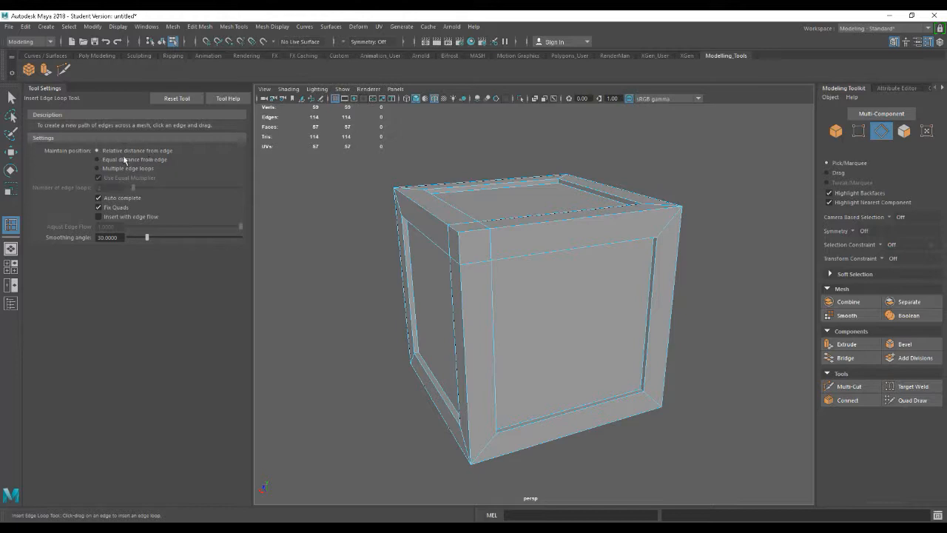
click(568, 254)
key(ctrl+z)
key(ctrl+z)
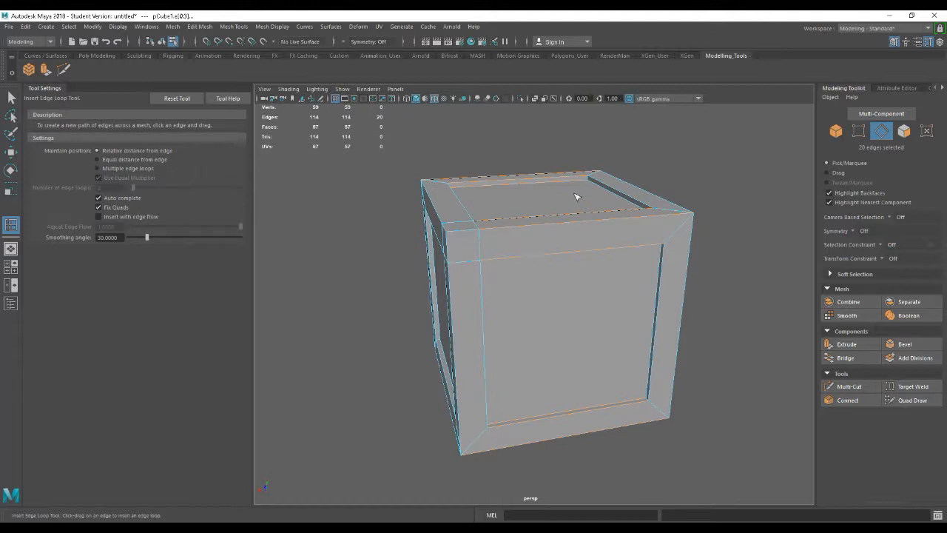
- Set Insert Edge Loop to multiple edge loops with one loop and add a vertical centre loop through the front and top panels
click(113, 167)
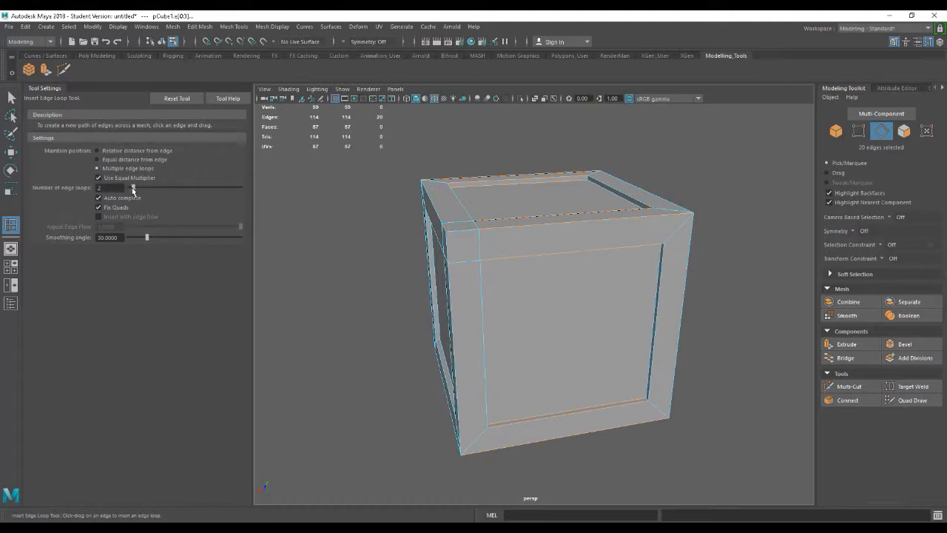
alt+drag(593, 333, 580, 333)
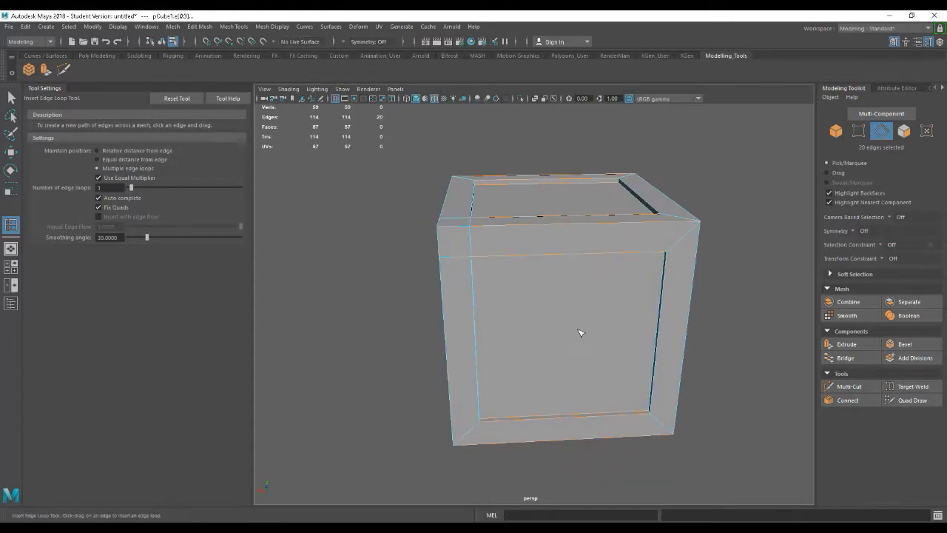
click(563, 229)
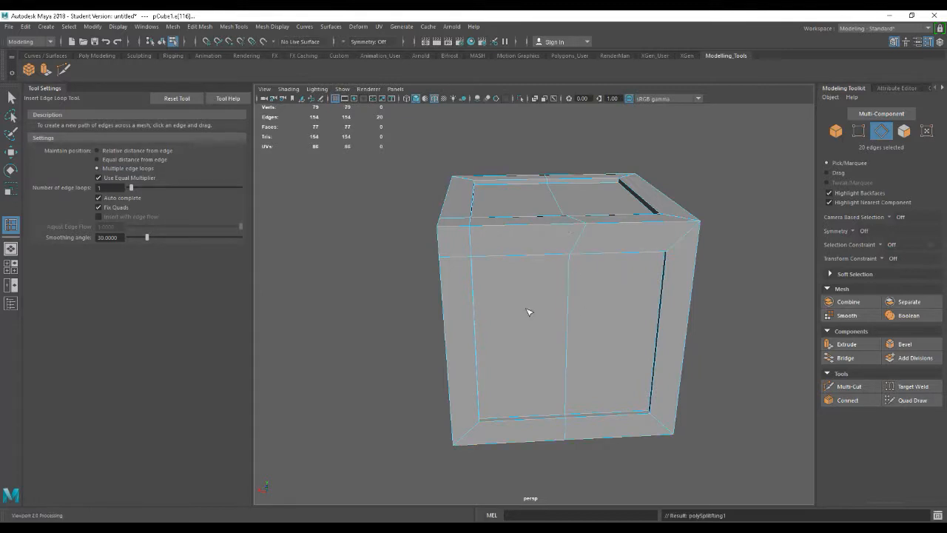
alt+drag(527, 312, 556, 313)
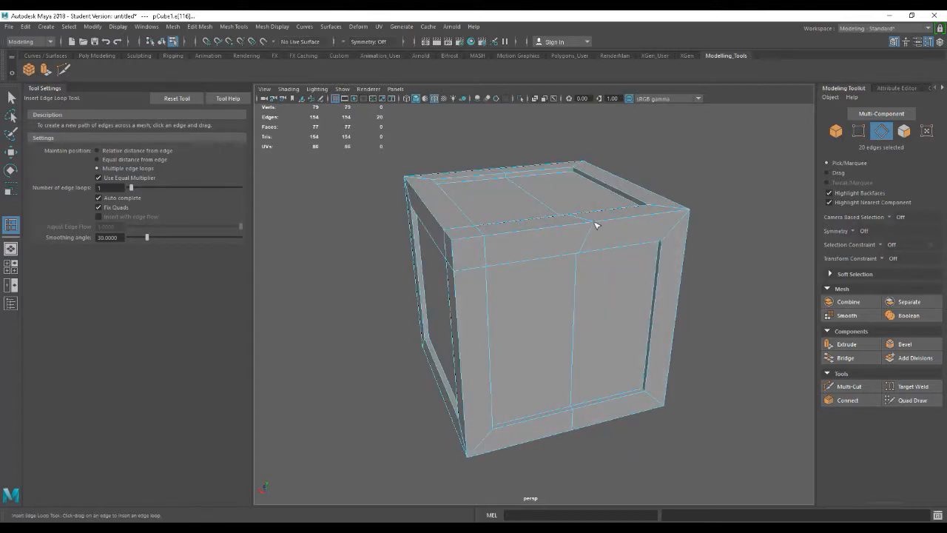
alt+drag(567, 311, 572, 309)
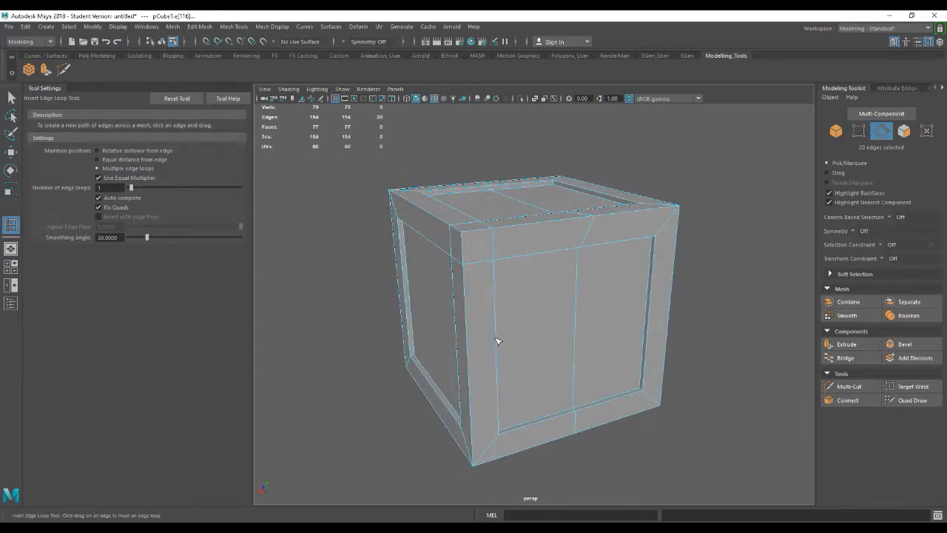
- Insert a horizontal centre loop around the crate and a vertical centre loop through the remaining pair of side panels
click(506, 360)
alt+drag(506, 360, 475, 334)
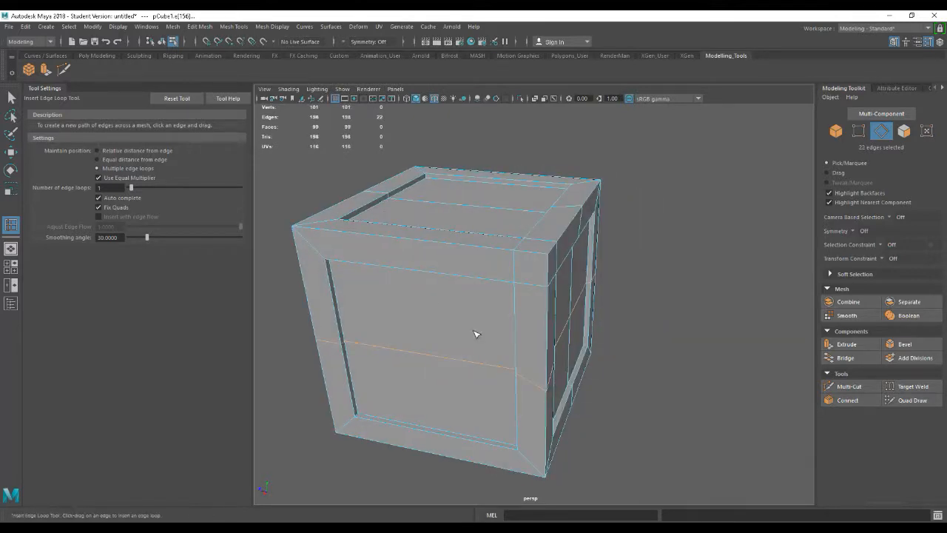
click(425, 274)
alt+drag(555, 335, 492, 323)
- Move the off-centre loop vertex on the crate's top outer edge to X 0
key(w)
alt+drag(551, 341, 469, 319)
scroll(481, 326, up, 2)
mouse_move(497, 245)
right_down()
mouse_move(462, 244)
mouse_move(485, 247)
right_up()
click(497, 240)
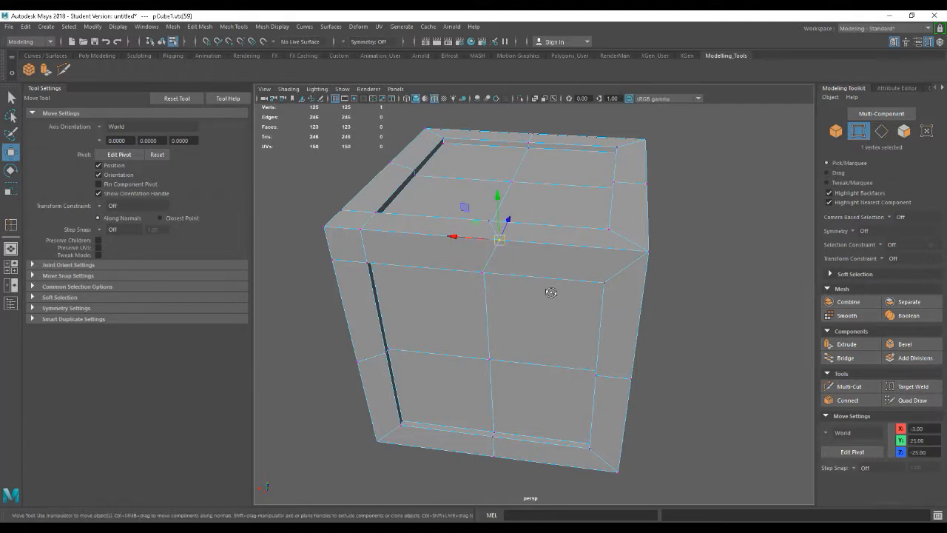
alt+drag(545, 296, 542, 290)
drag(476, 240, 492, 228)
- Vertex-snap the dipped vertex on the vertical corner edge level with the horizontal centre loop
alt+drag(489, 237, 512, 367)
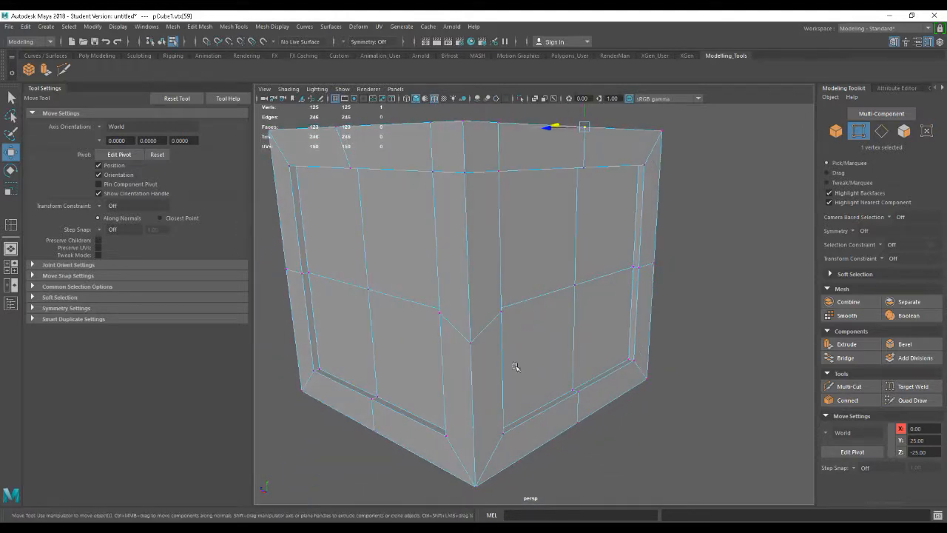
click(472, 344)
key(v)
mouse_move(471, 316)
mouse_down()
mouse_move(441, 311)
mouse_move(471, 316)
mouse_up()
- Snap the off-centre loop vertex on the adjoining top outer edge to Z 0
click(384, 264)
drag(348, 261, 375, 262)
alt+drag(740, 395, 655, 370)
alt+right_drag(656, 369, 573, 330)
alt+drag(573, 330, 551, 330)
scroll(551, 331, up, 4)
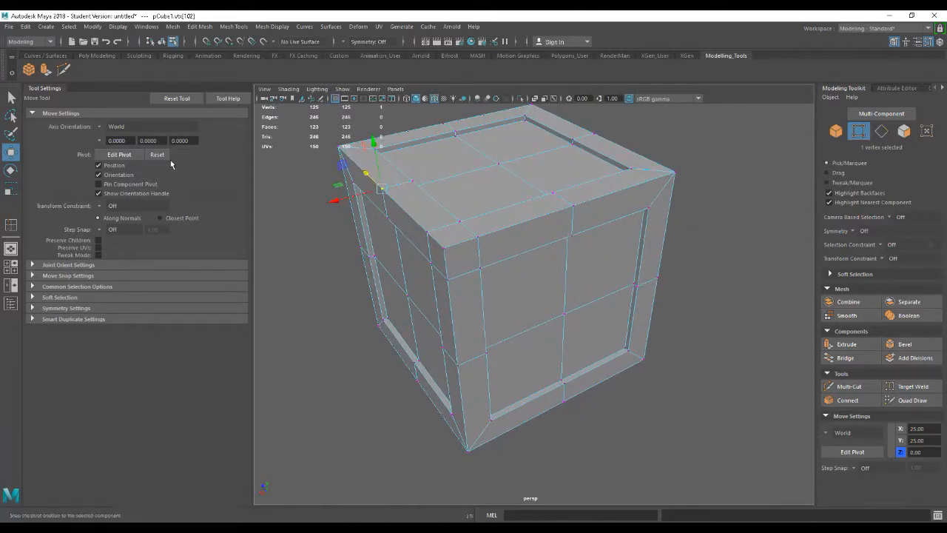
- Undock the Tool Settings window and close it
drag(48, 89, 130, 160)
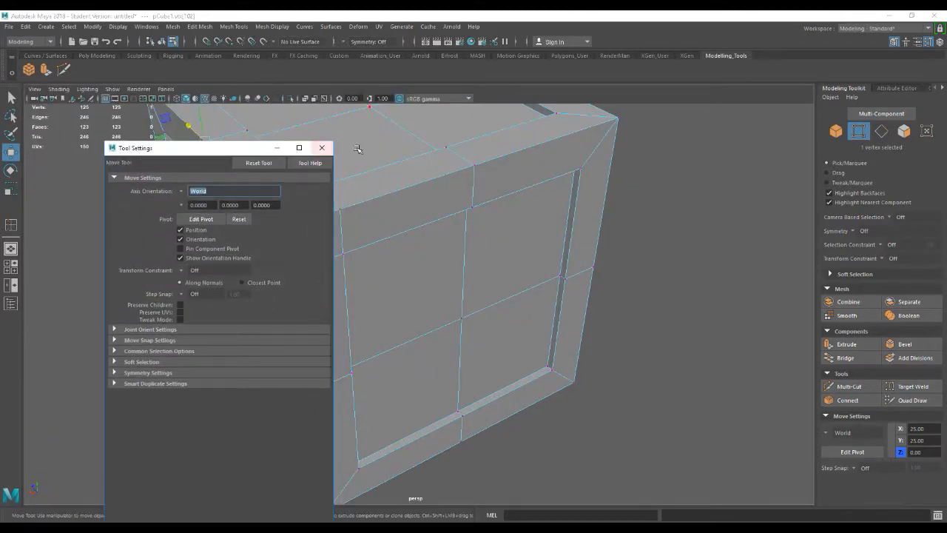
click(323, 148)
alt+right_drag(561, 338, 471, 269)
alt+drag(471, 270, 465, 329)
- Delete the crate's faces on the side of the vertical centre loop away from the squared corner
right_drag(460, 249, 467, 276)
alt+drag(536, 355, 542, 347)
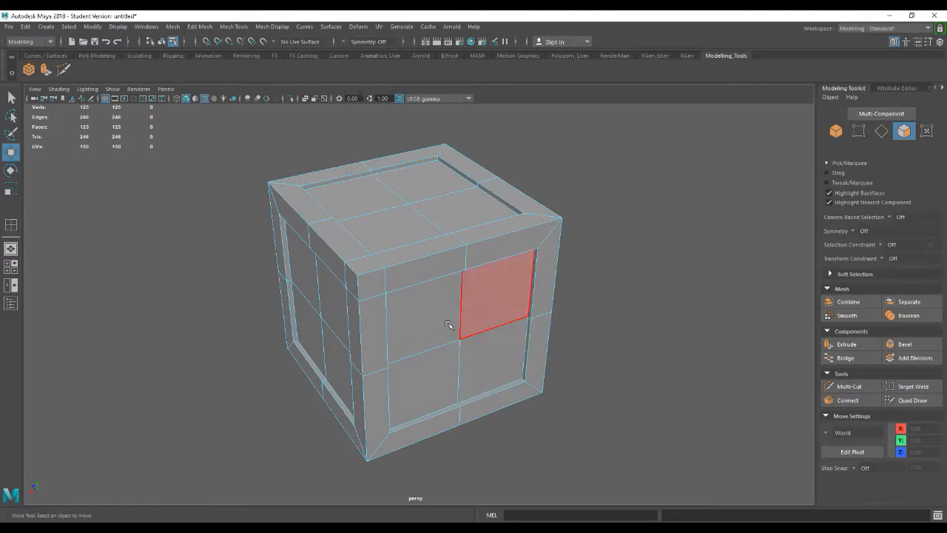
alt+drag(412, 312, 461, 333)
drag(612, 157, 486, 435)
key(Delete)
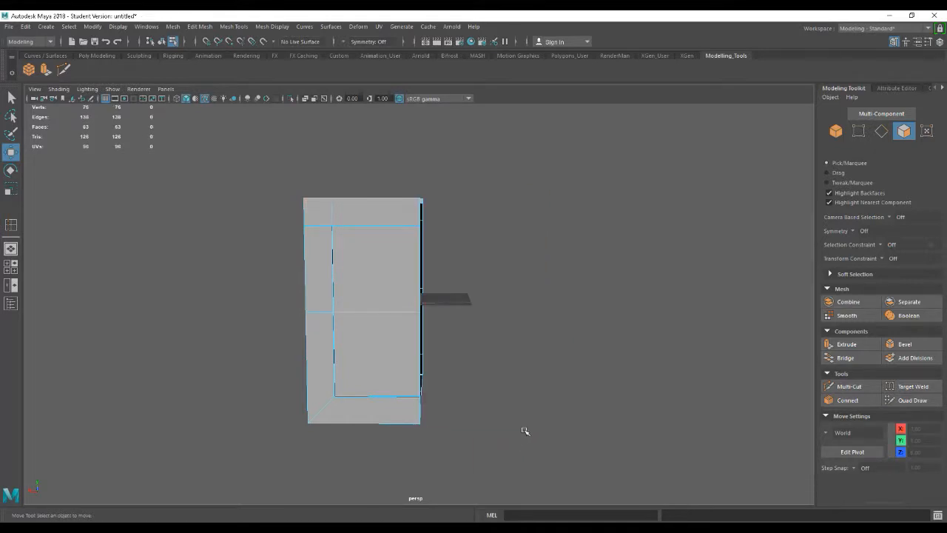
- Delete the lower half of the remaining crate faces below the horizontal centre loop
alt+drag(370, 376, 526, 417)
alt+drag(564, 467, 582, 458)
drag(602, 471, 173, 359)
alt+drag(532, 323, 380, 211)
alt+drag(522, 316, 548, 353)
key(Delete)
- Delete half of the remaining faces, keeping only the squared-corner piece, and return to object selection
drag(237, 155, 359, 372)
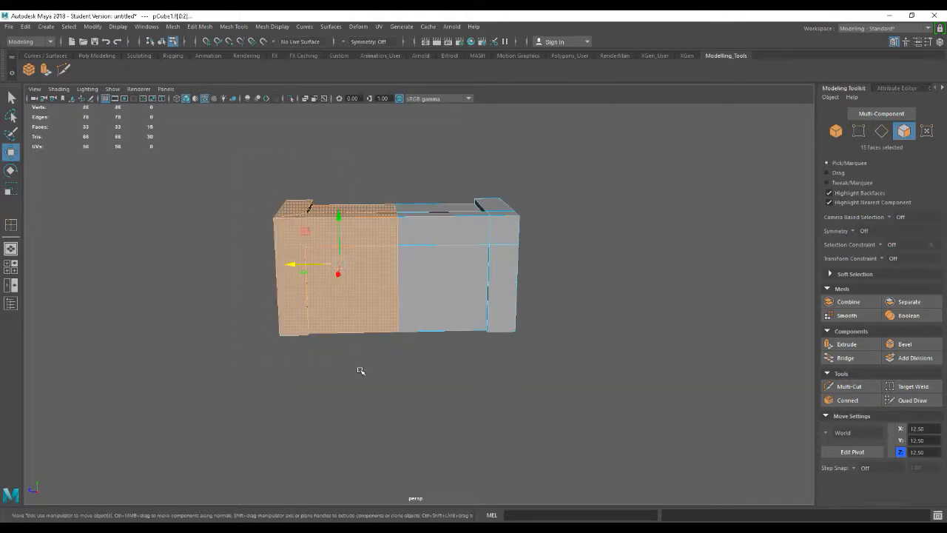
key(Delete)
alt+drag(588, 211, 490, 200)
right_drag(389, 225, 438, 209)
alt+drag(464, 256, 432, 284)
alt+middle_drag(431, 283, 483, 332)
alt+right_drag(482, 333, 587, 393)
alt+middle_drag(563, 405, 498, 398)
alt+drag(463, 377, 535, 372)
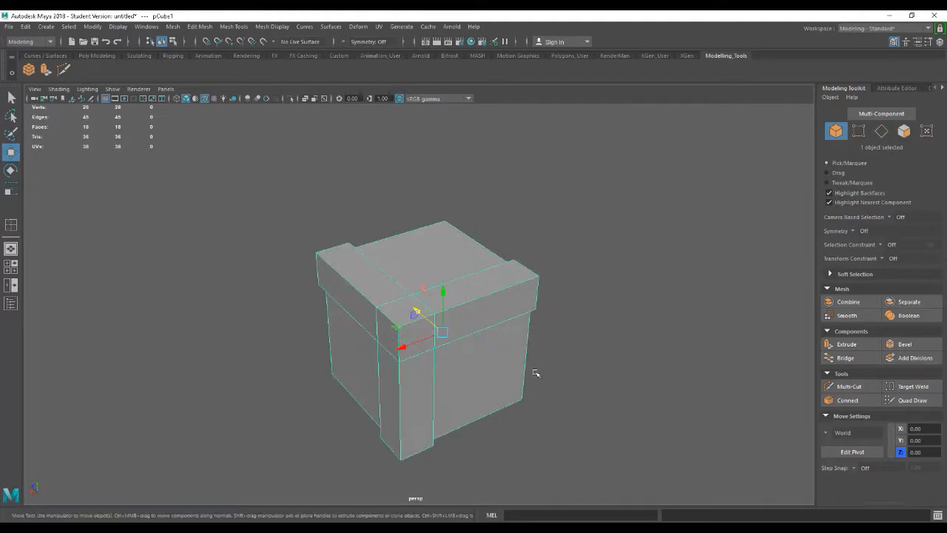
- Duplicate the squared-corner piece in place and display the duplicate's transform channels
alt+drag(473, 365, 504, 348)
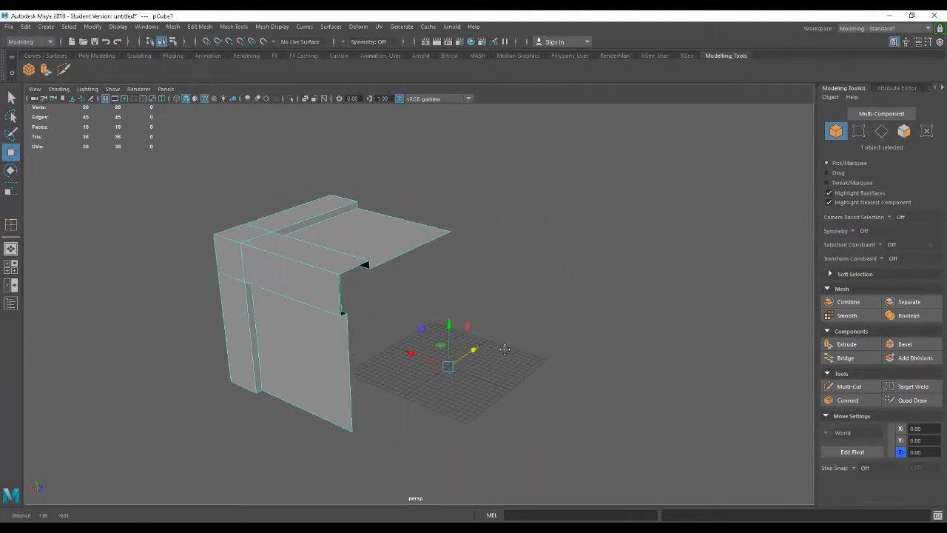
click(508, 310)
click(378, 259)
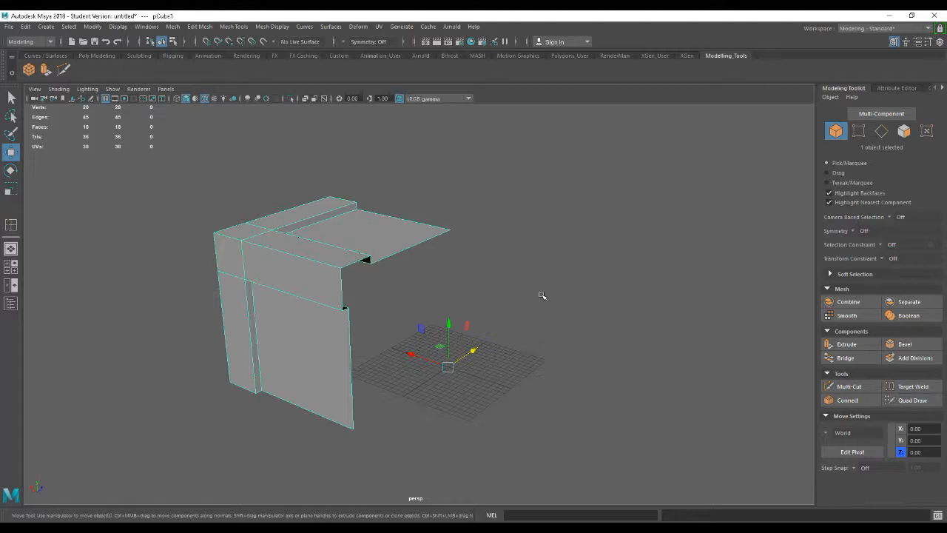
key(ctrl+d)
alt+drag(548, 311, 559, 315)
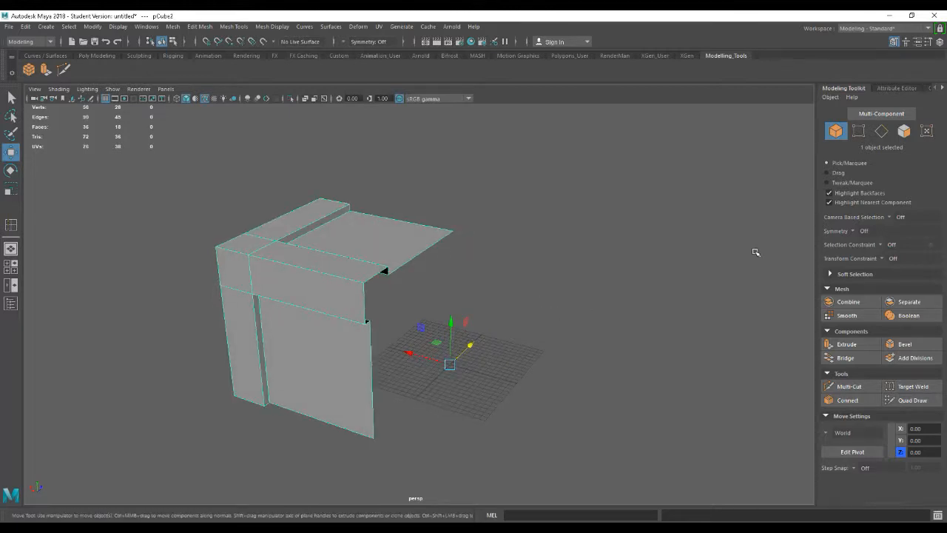
click(930, 88)
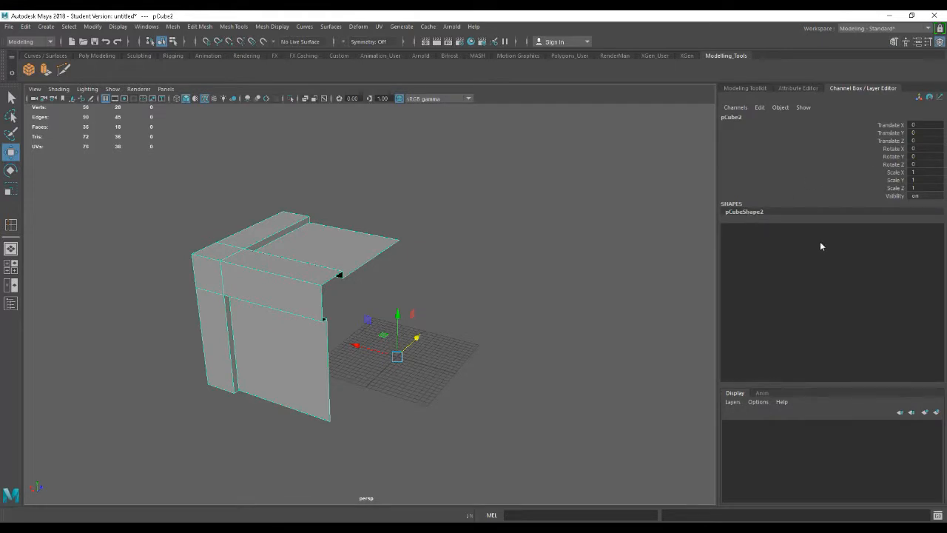
alt+right_drag(444, 351, 501, 367)
mouse_move(501, 368)
alt+middle_down()
mouse_move(528, 356)
mouse_move(496, 378)
alt+middle_up()
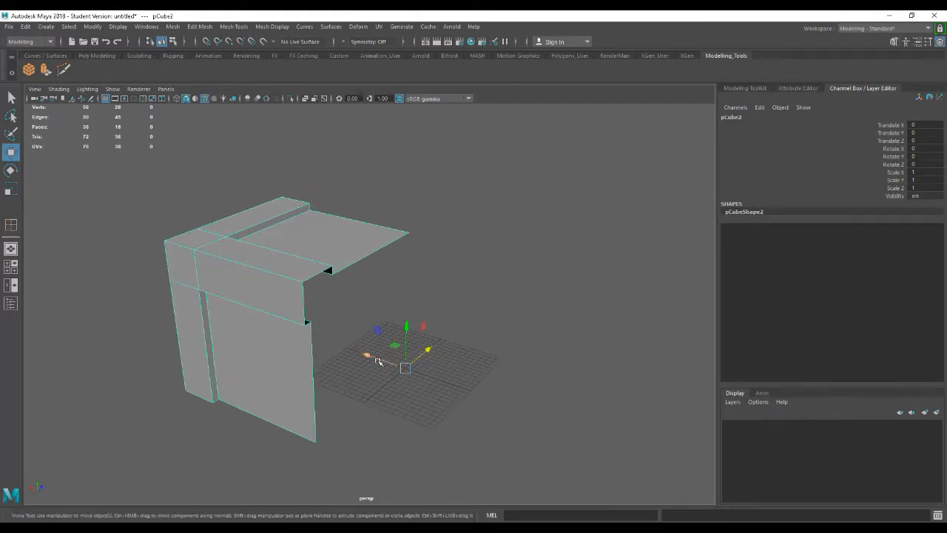
- Slide the duplicated corner along the X axis to check the copy, and undo the move
drag(373, 359, 506, 390)
key(ctrl+z)
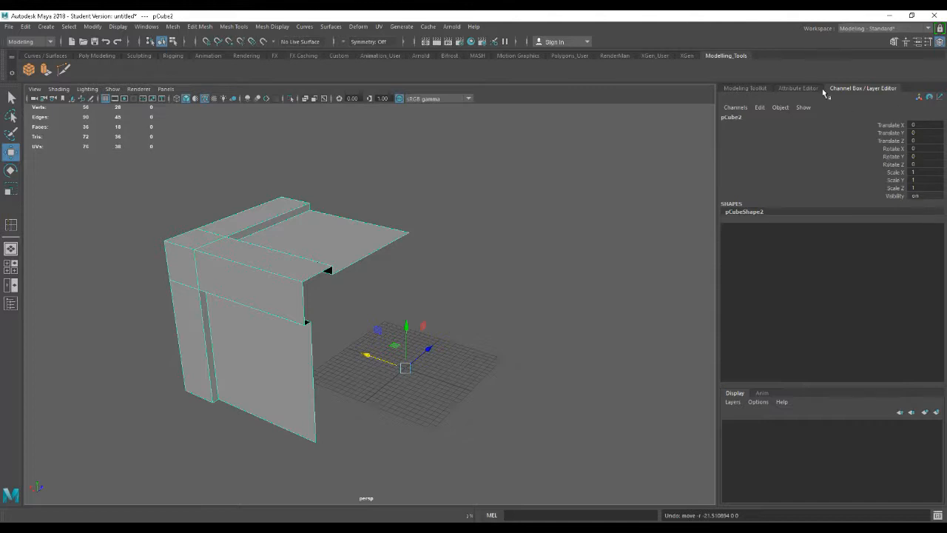
- Mirror the duplicated corner by setting its Scale X to -1
double_click(918, 171)
text(-1)
key(Return)
alt+drag(476, 391, 245, 370)
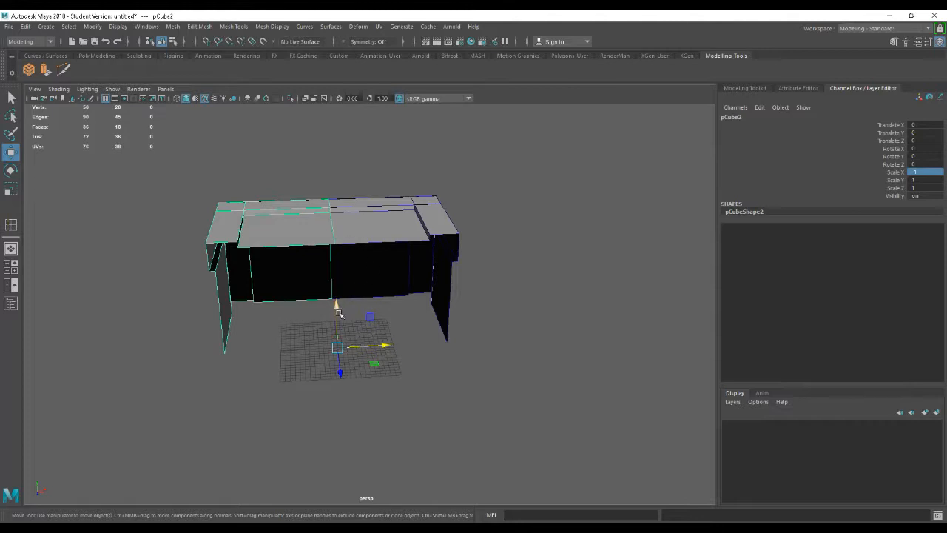
- Select the original and mirrored corner pieces and combine them into one mesh
alt+drag(398, 250, 443, 275)
shift+click(360, 243)
alt+drag(261, 324, 450, 313)
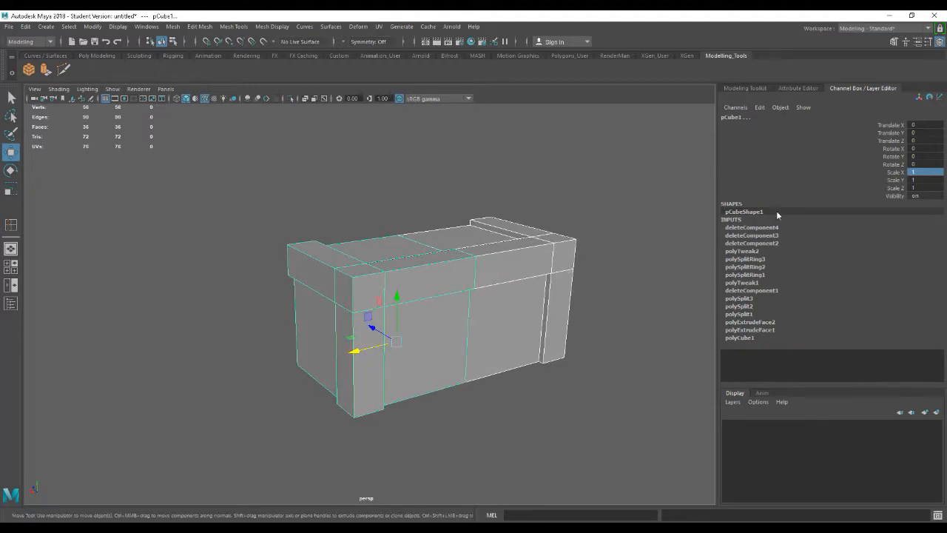
click(740, 90)
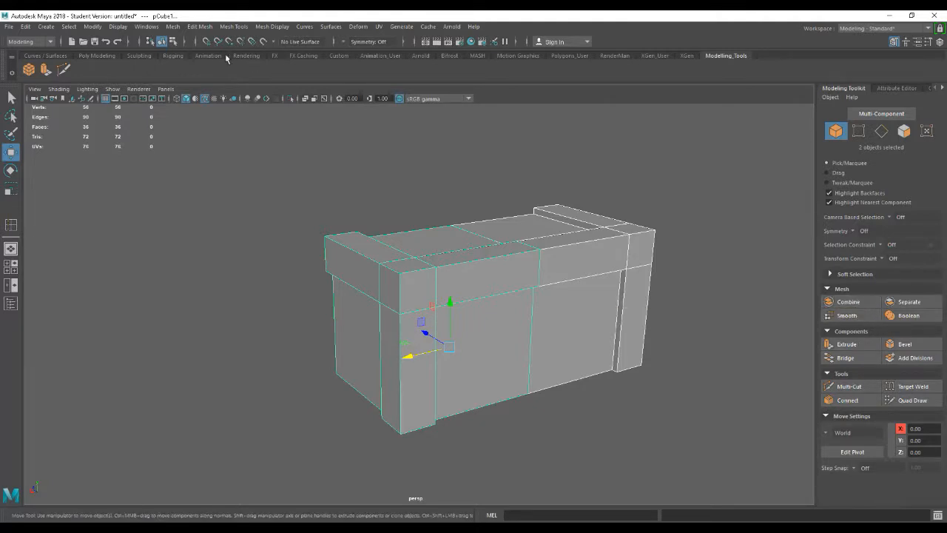
click(173, 27)
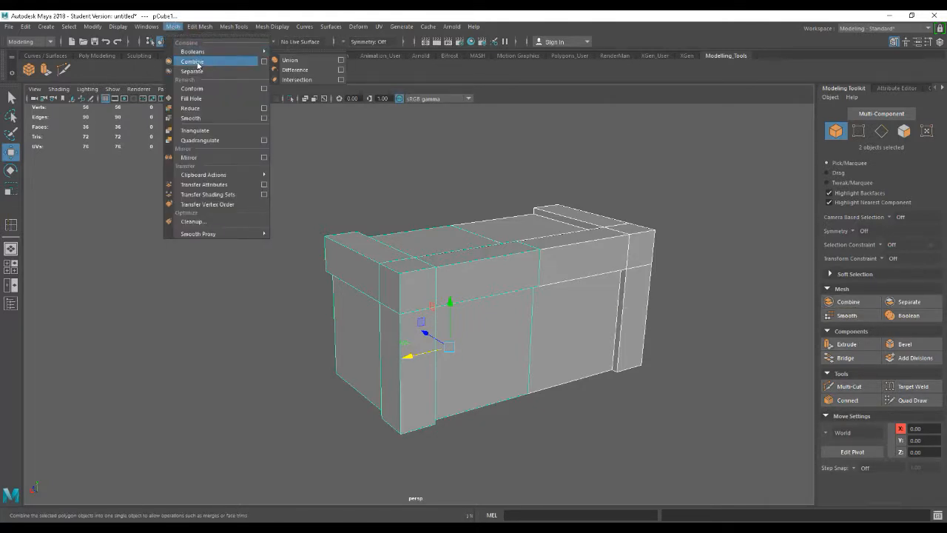
click(204, 14)
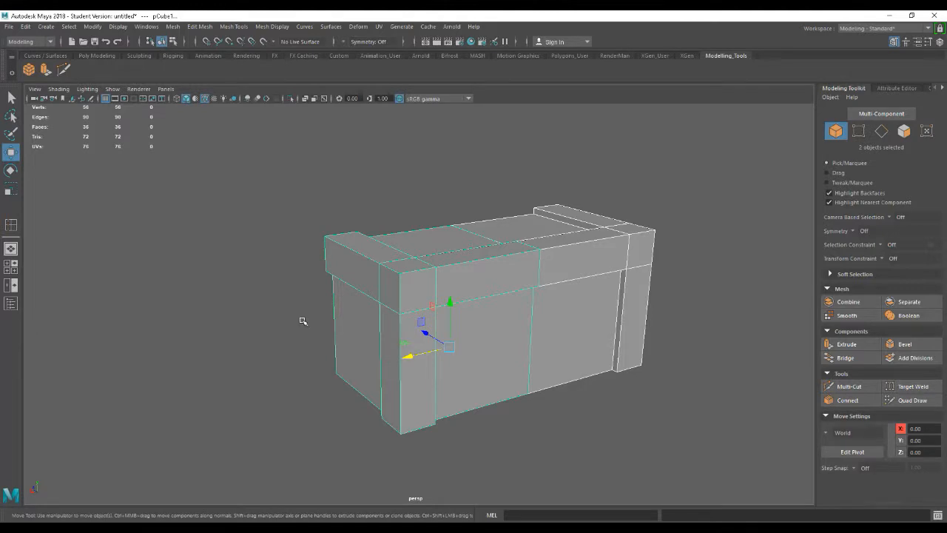
shift+right_drag(282, 290, 256, 472)
alt+drag(695, 321, 564, 332)
click(564, 331)
click(431, 208)
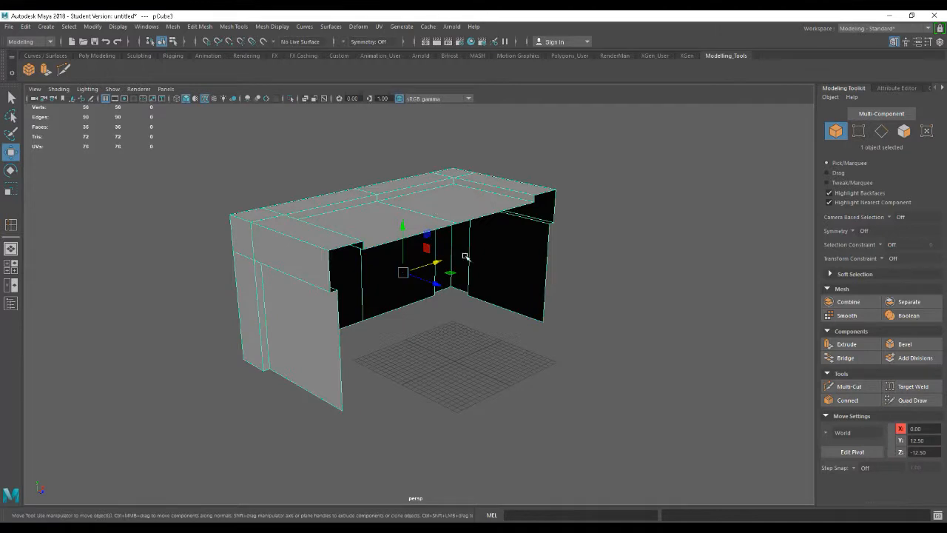
- Duplicate the combined mesh and try to mirror the copy with Scale Z set to -1
alt+drag(493, 337, 460, 319)
click(456, 339)
click(390, 234)
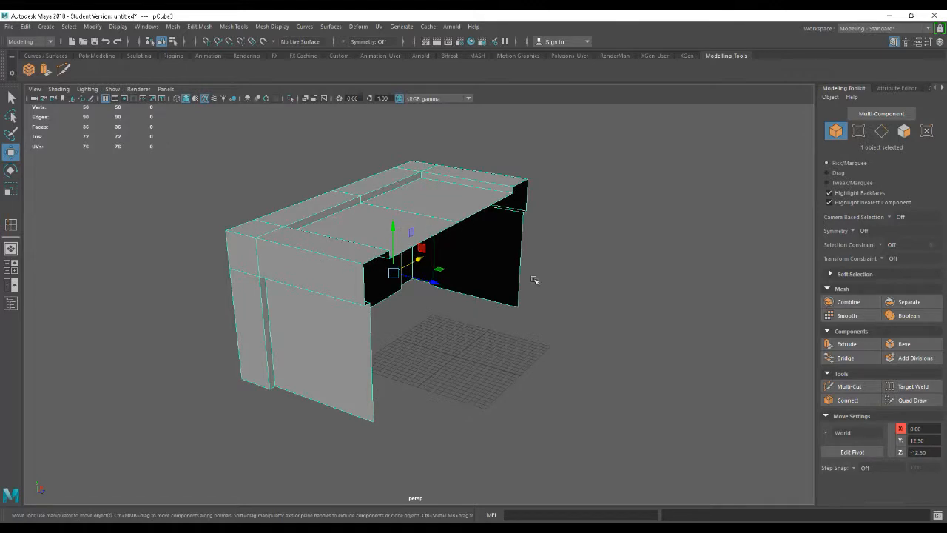
alt+drag(508, 332, 492, 338)
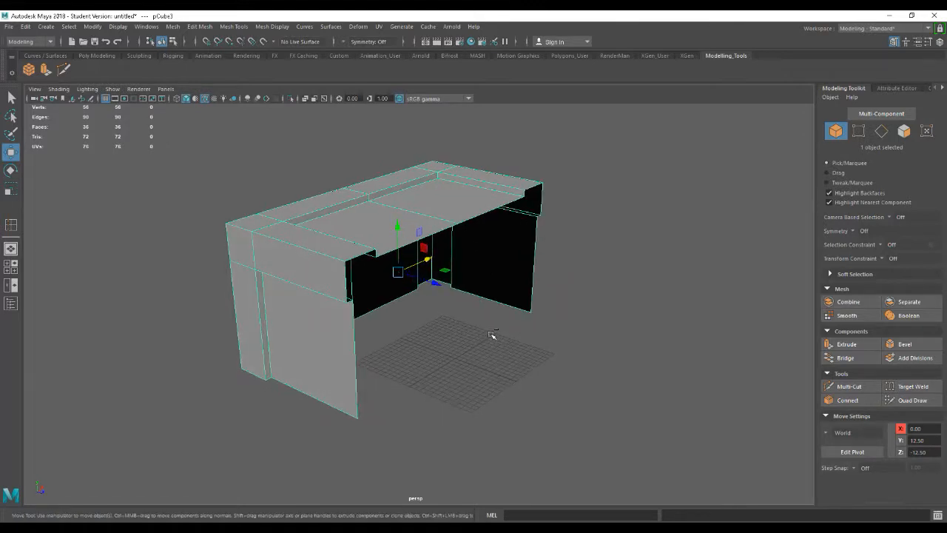
key(ctrl+d)
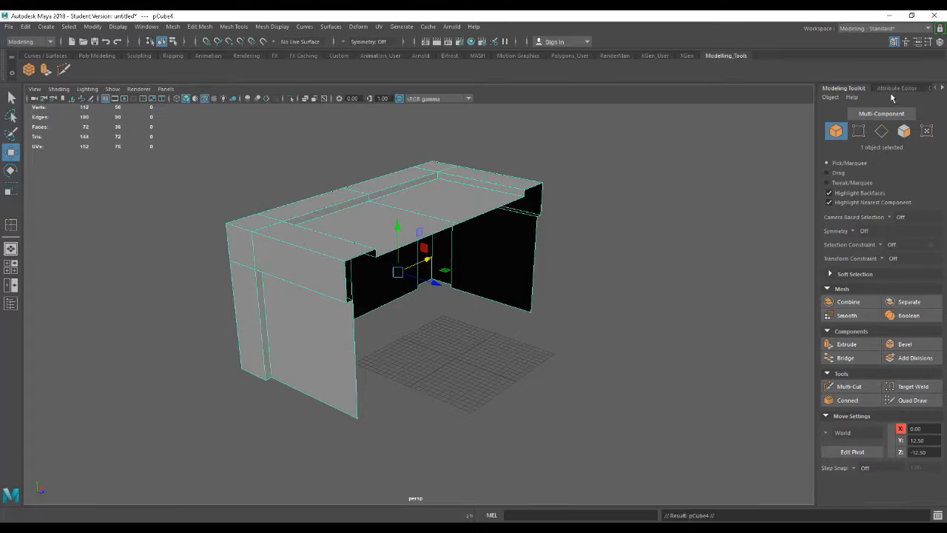
click(928, 90)
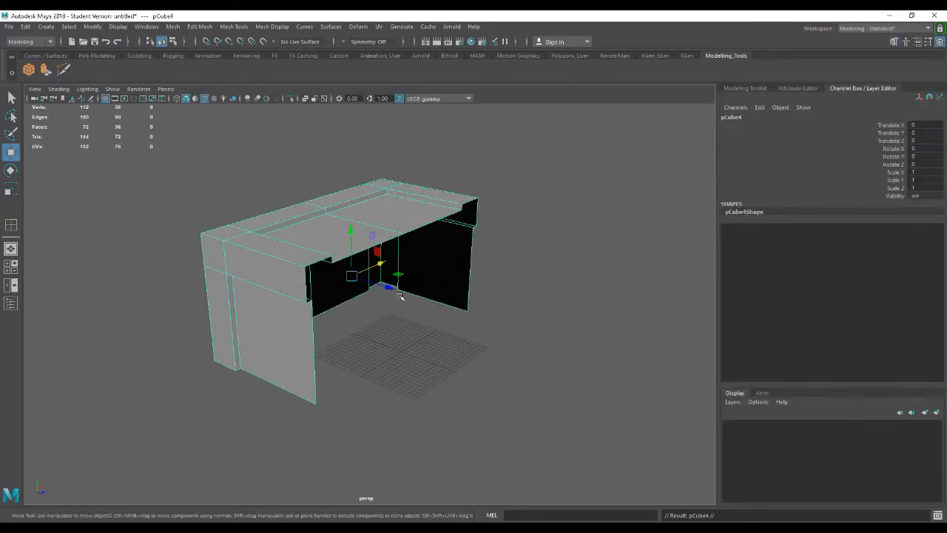
double_click(924, 188)
text(-1)
key(Return)
alt+drag(510, 296, 308, 310)
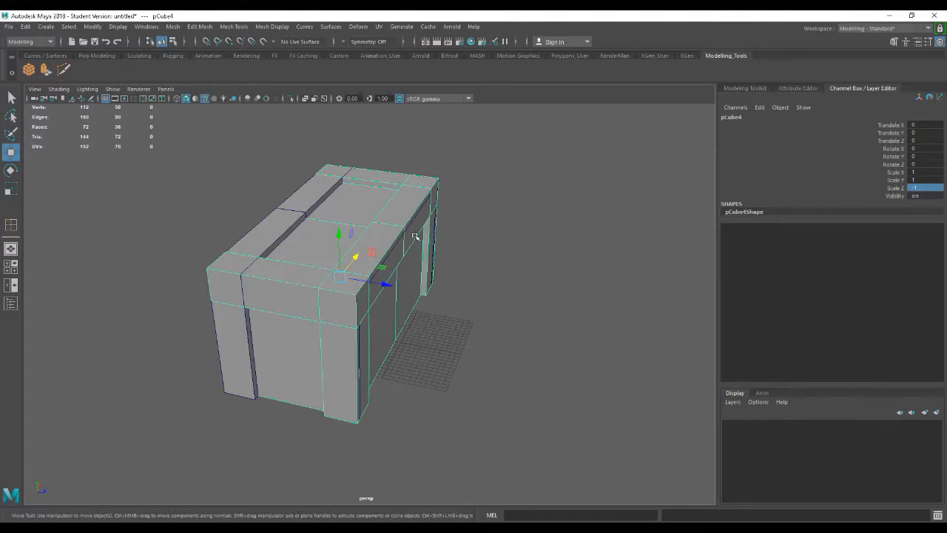
- Slide the mirrored duplicate about 25 units along the Z axis and delete it
shift+drag(385, 284, 514, 305)
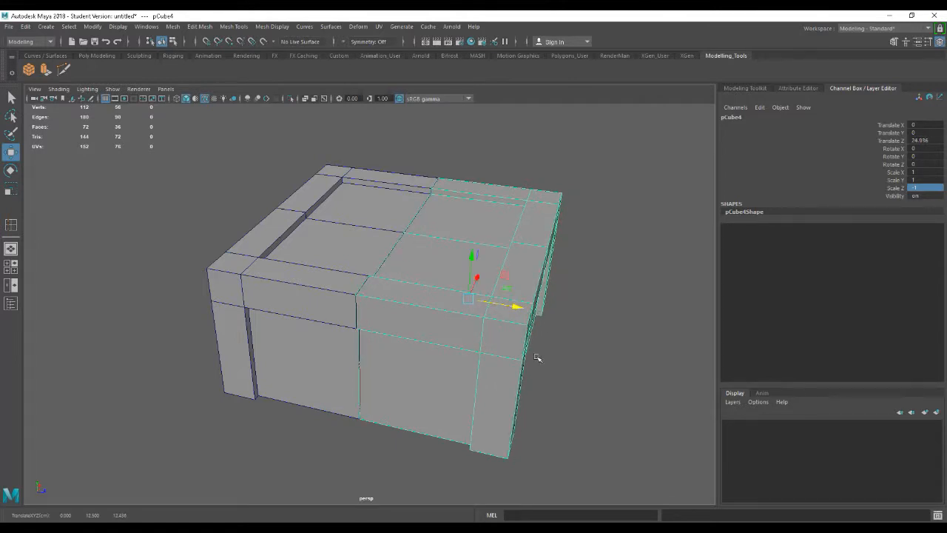
key(Delete)
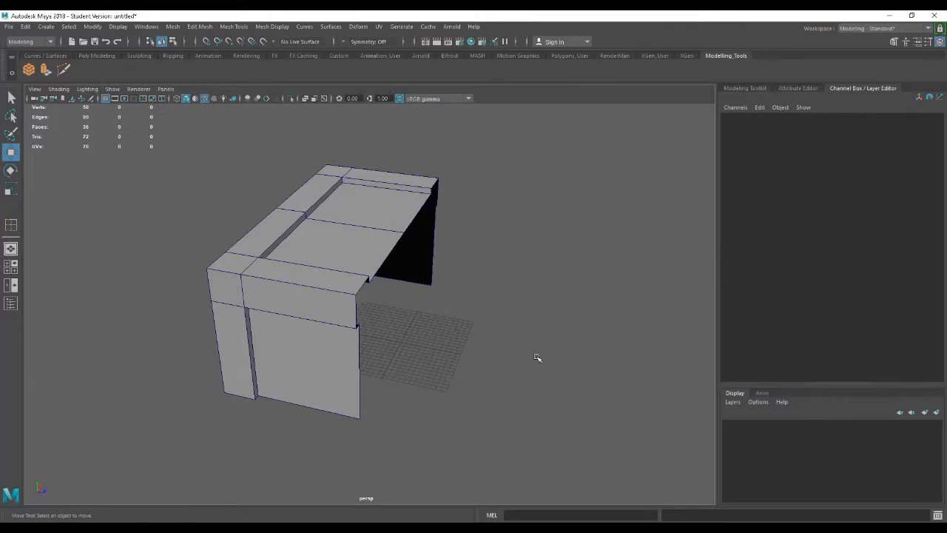
- Select the combined half-crate mesh and examine its open side and the location of its pivot
alt+drag(537, 358, 518, 333)
click(457, 293)
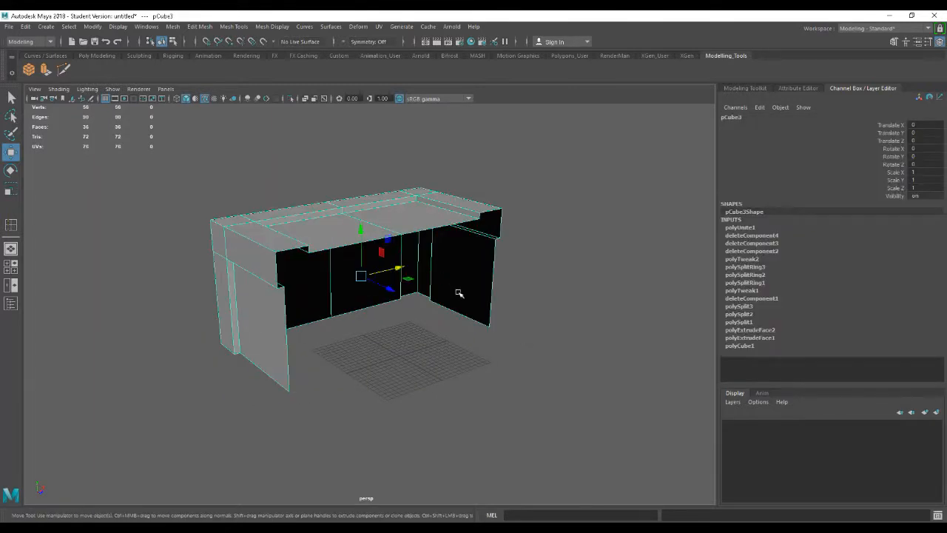
alt+right_drag(467, 294, 523, 372)
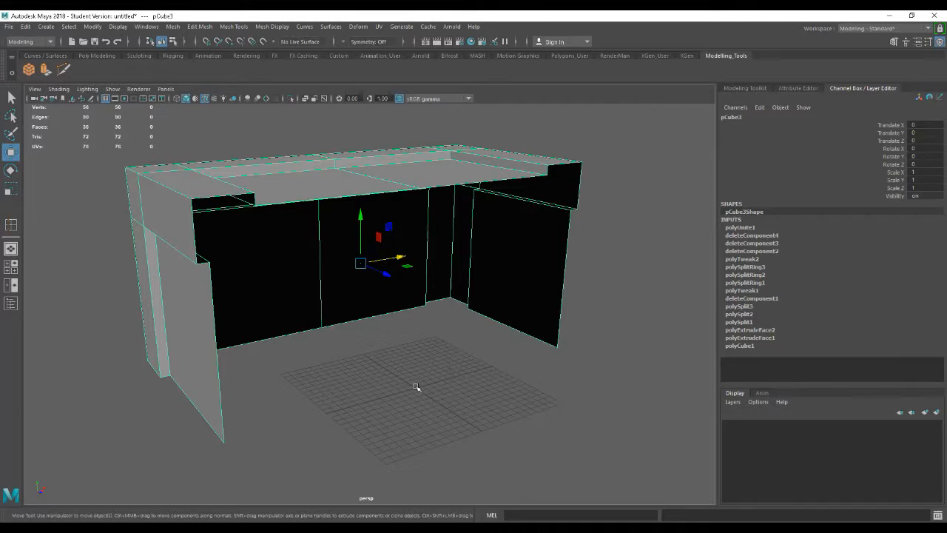
alt+drag(420, 390, 455, 400)
alt+drag(483, 357, 473, 340)
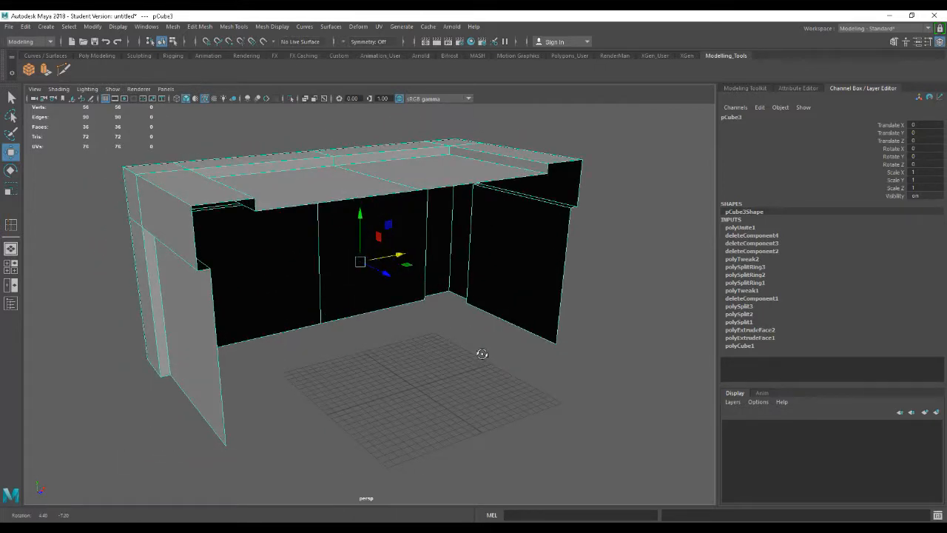
alt+drag(455, 396, 416, 370)
mouse_move(456, 345)
alt+mouse_down()
mouse_move(440, 343)
mouse_move(465, 337)
alt+mouse_up()
alt+drag(482, 339, 439, 340)
alt+drag(298, 290, 368, 321)
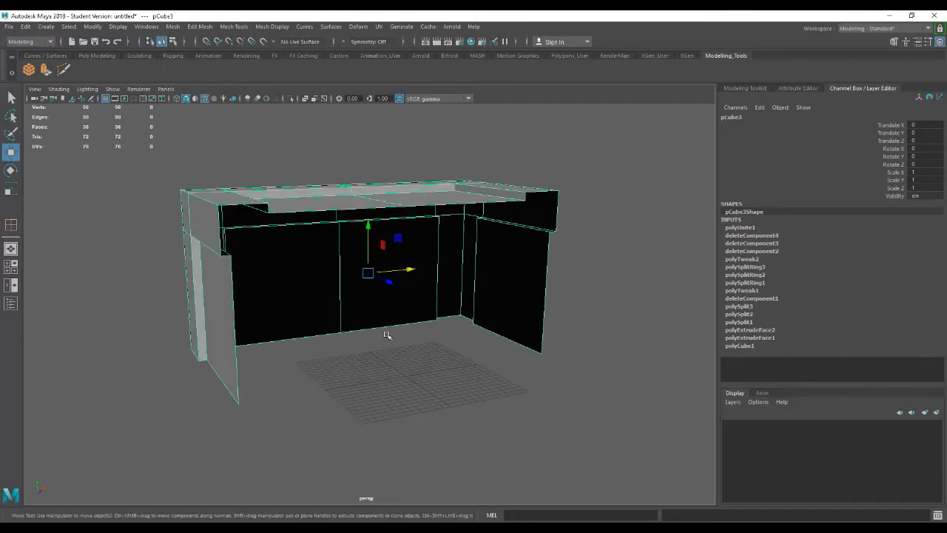
alt+drag(408, 376, 407, 318)
alt+right_drag(407, 317, 491, 355)
alt+drag(494, 352, 476, 363)
alt+middle_drag(464, 348, 480, 332)
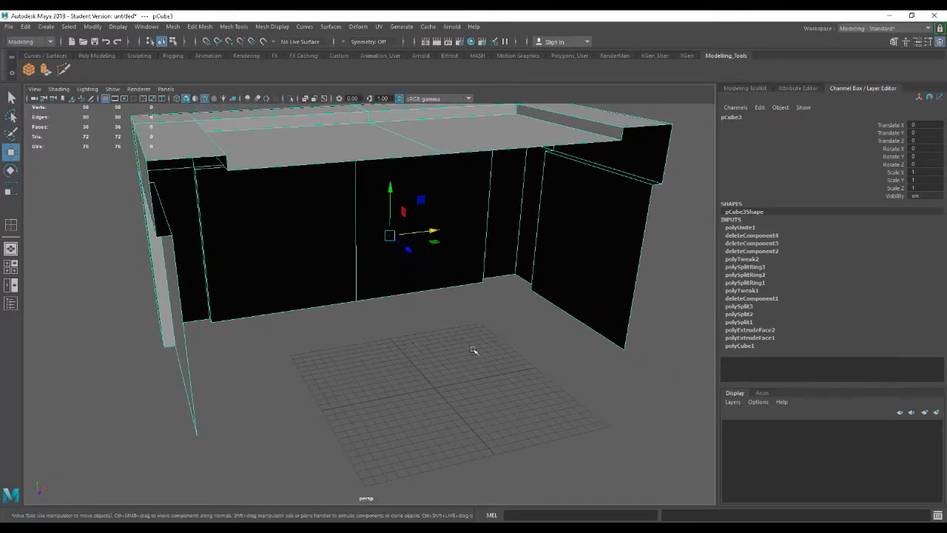
alt+drag(470, 346, 481, 344)
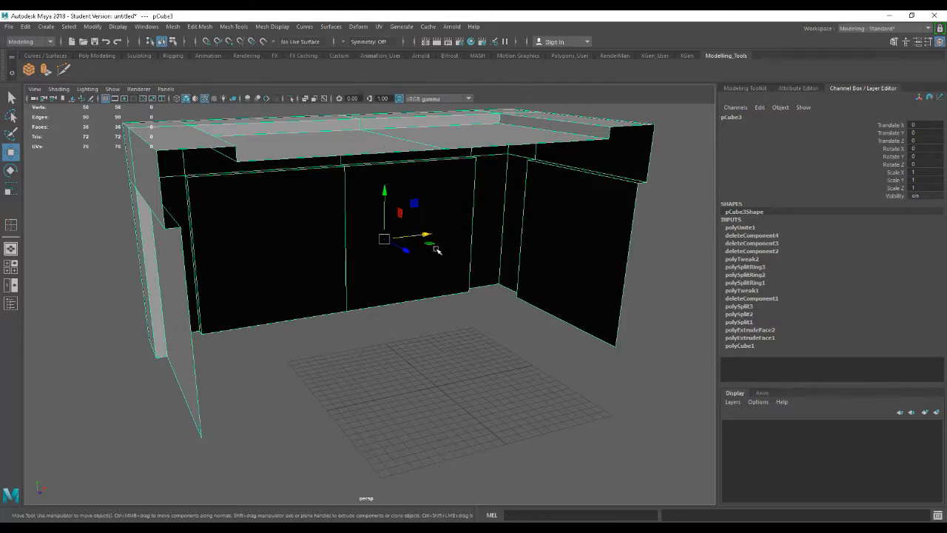
- Try moving the mesh's pivot down along the Y axis, and undo the move
key(d)
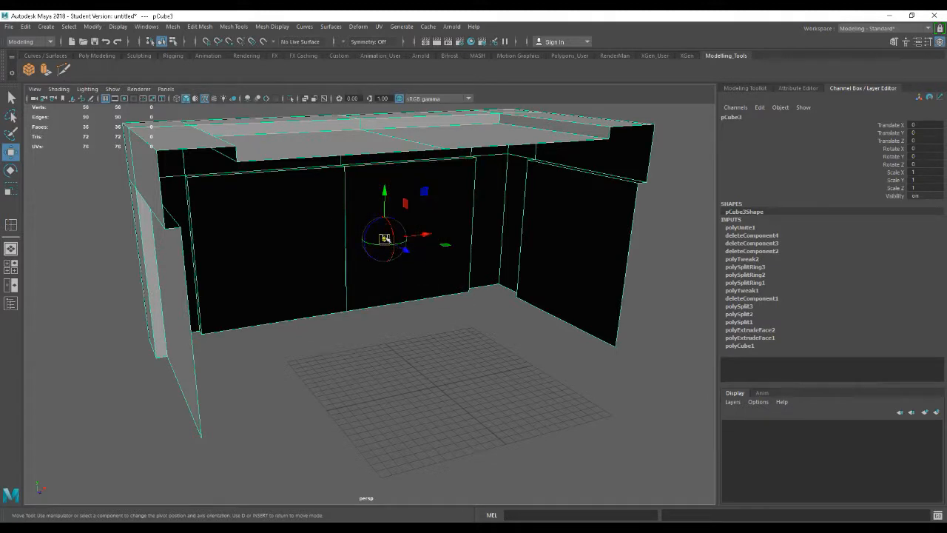
drag(387, 207, 402, 322)
key(ctrl+z)
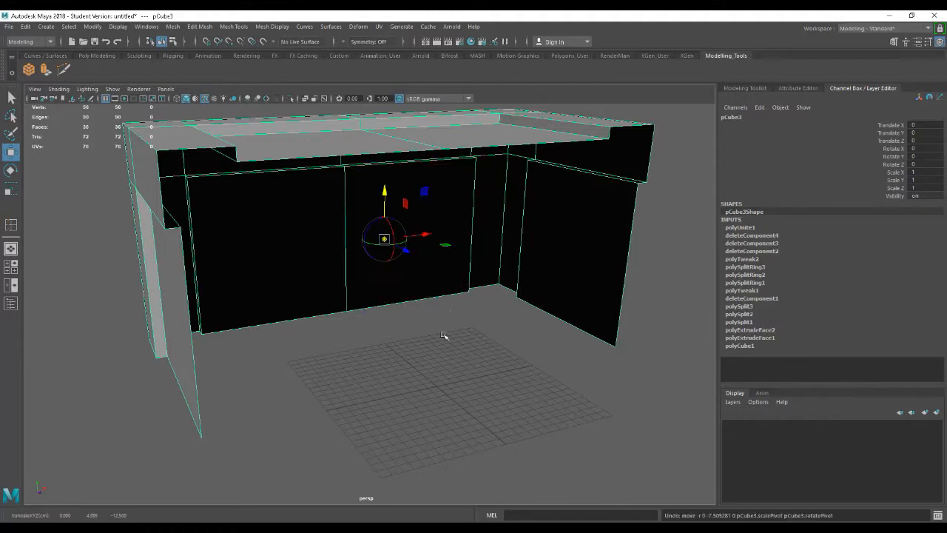
key(w)
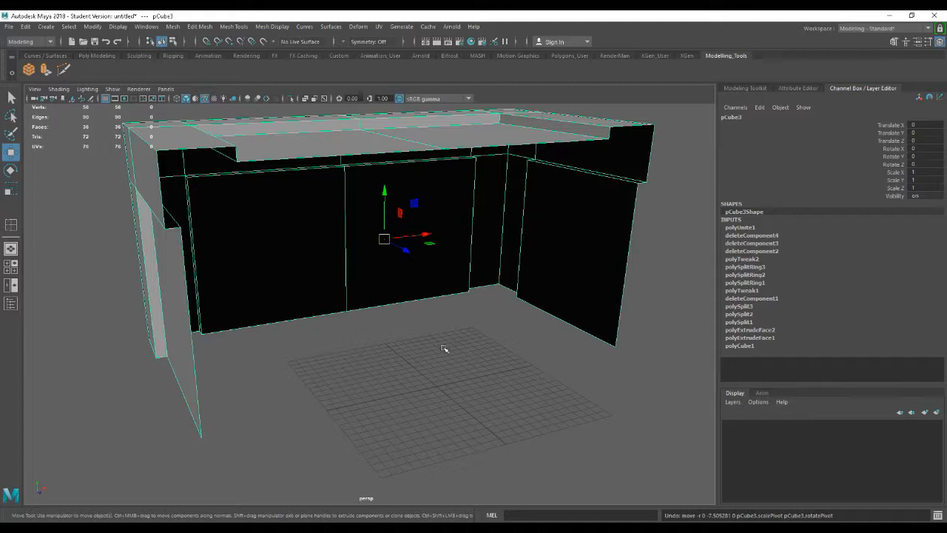
key(d)
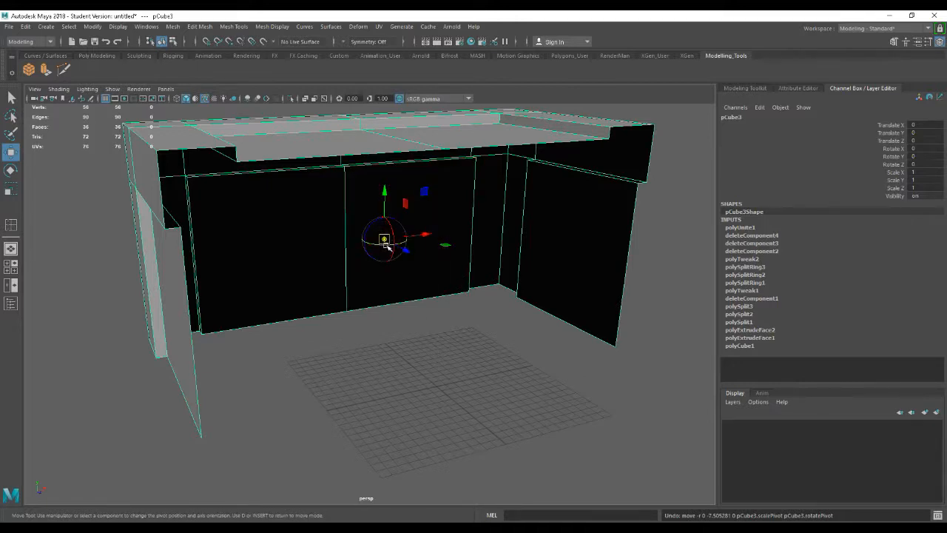
key(d)
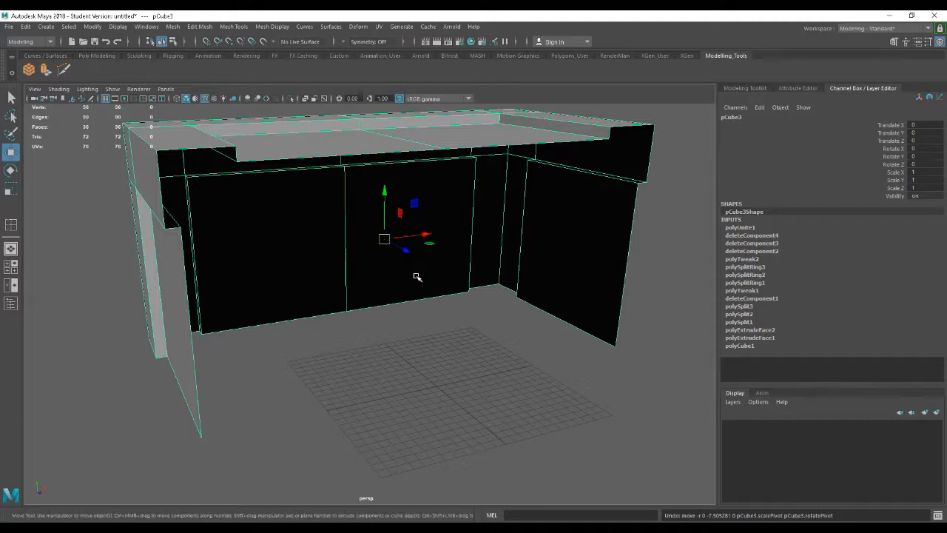
alt+drag(415, 284, 433, 299)
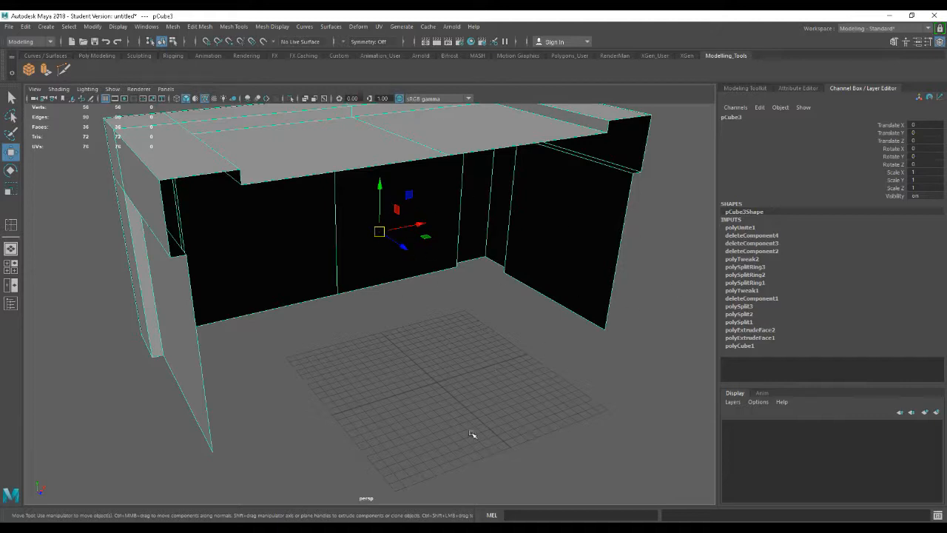
- Move the mesh's pivot with vertex snapping along Z to its open edge and down along Y to the grid
key(d)
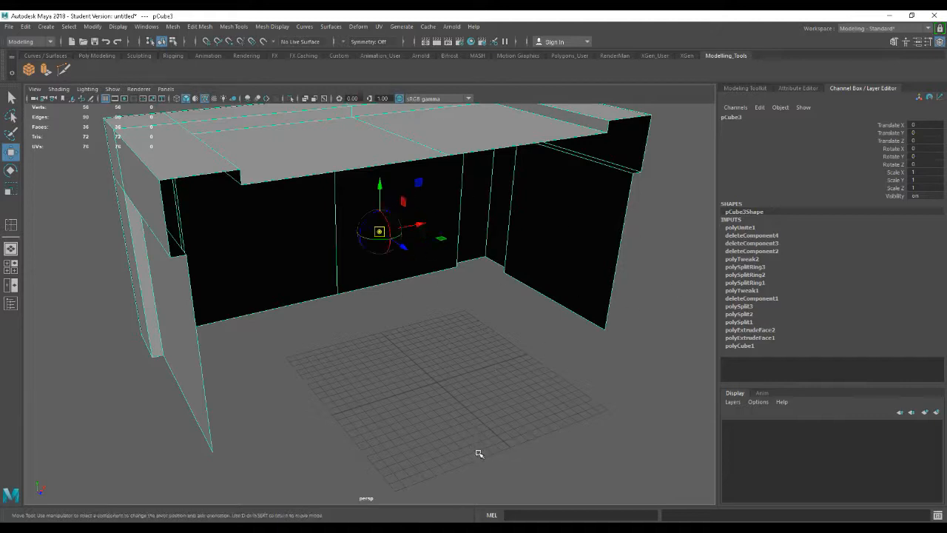
key(v)
drag(404, 247, 440, 196)
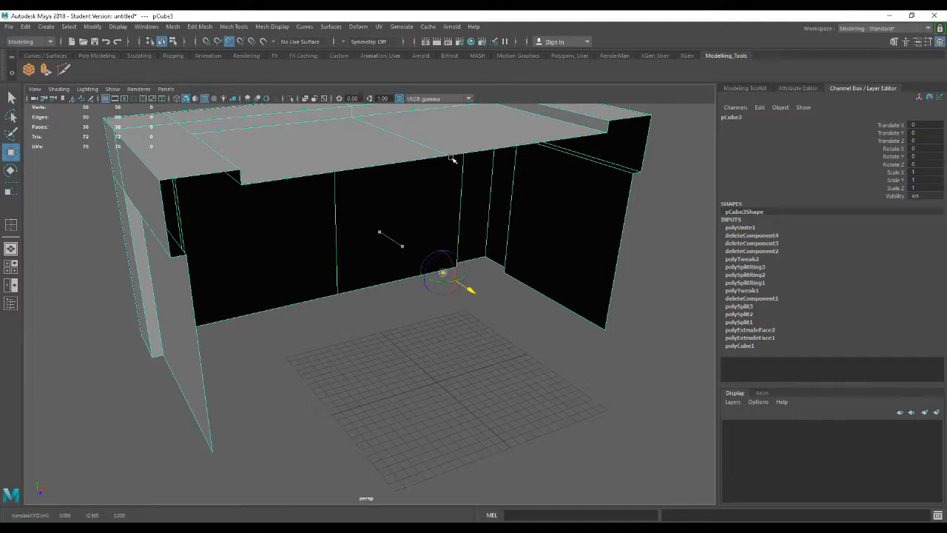
drag(450, 156, 453, 163)
drag(444, 234, 364, 394)
alt+drag(355, 459, 425, 431)
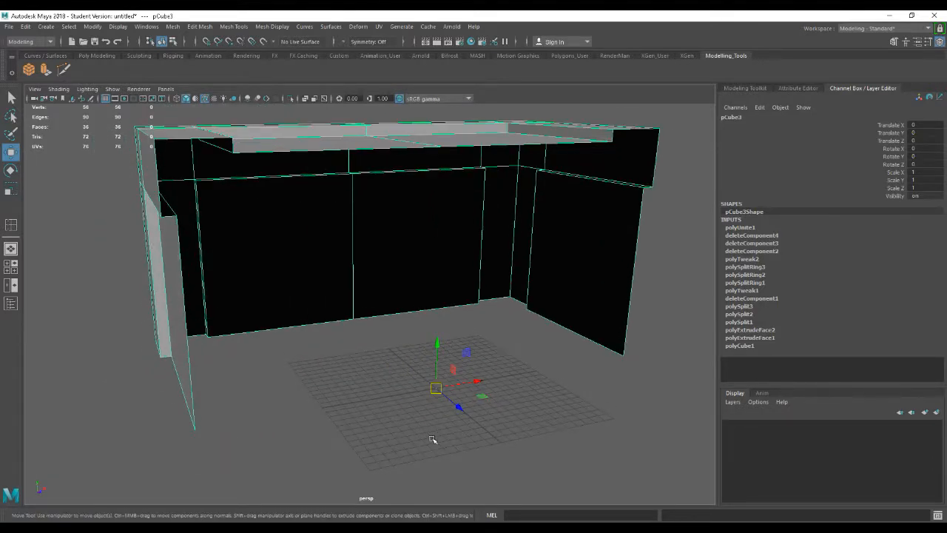
mouse_move(385, 401)
alt+mouse_down()
mouse_move(395, 397)
mouse_move(388, 416)
alt+mouse_up()
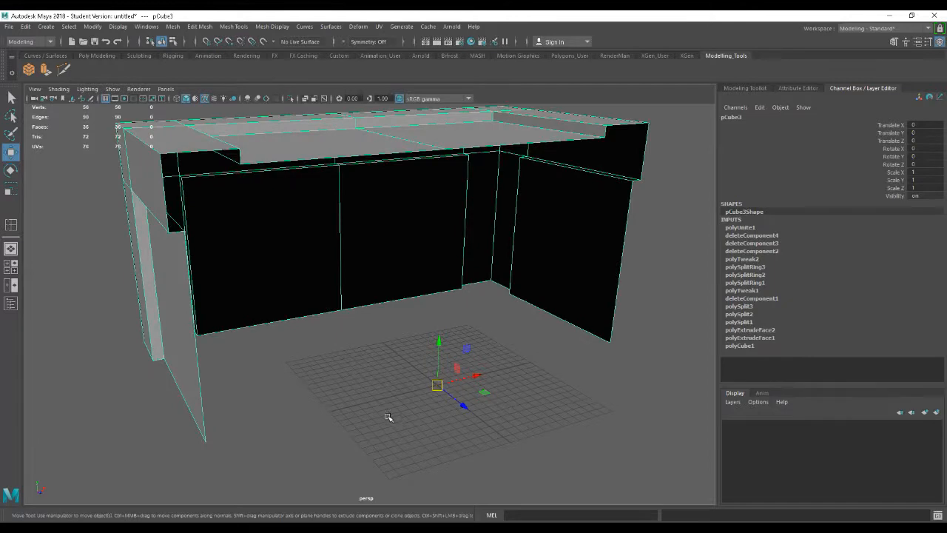
alt+right_drag(549, 419, 548, 409)
alt+middle_drag(548, 410, 552, 417)
alt+right_drag(587, 427, 579, 427)
alt+right_drag(434, 385, 524, 409)
alt+drag(525, 408, 523, 432)
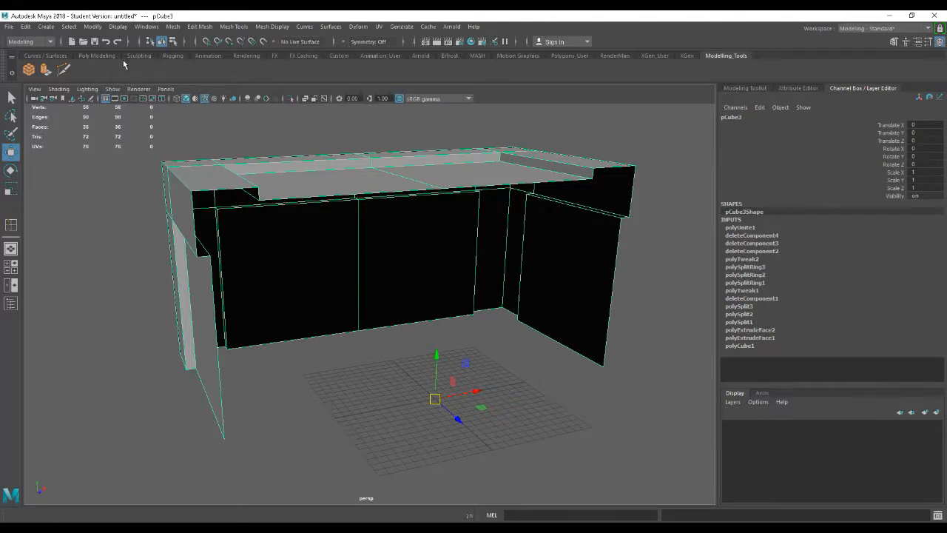
- Reset the mesh's pivot with Center Pivot
click(93, 28)
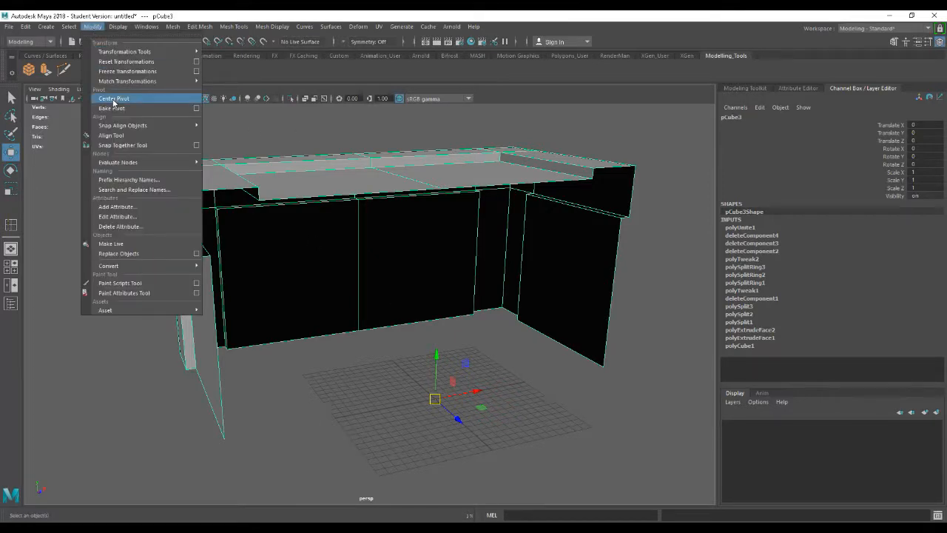
click(114, 99)
alt+drag(581, 226, 325, 225)
alt+right_drag(395, 274, 444, 304)
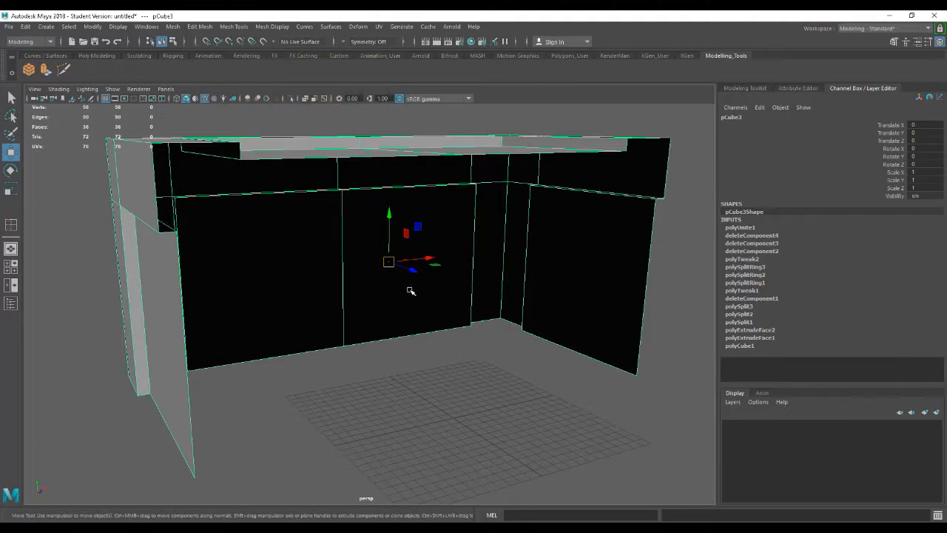
- Snap the half-crate mesh's pivot to the world origin at the center of the grid
key(d)
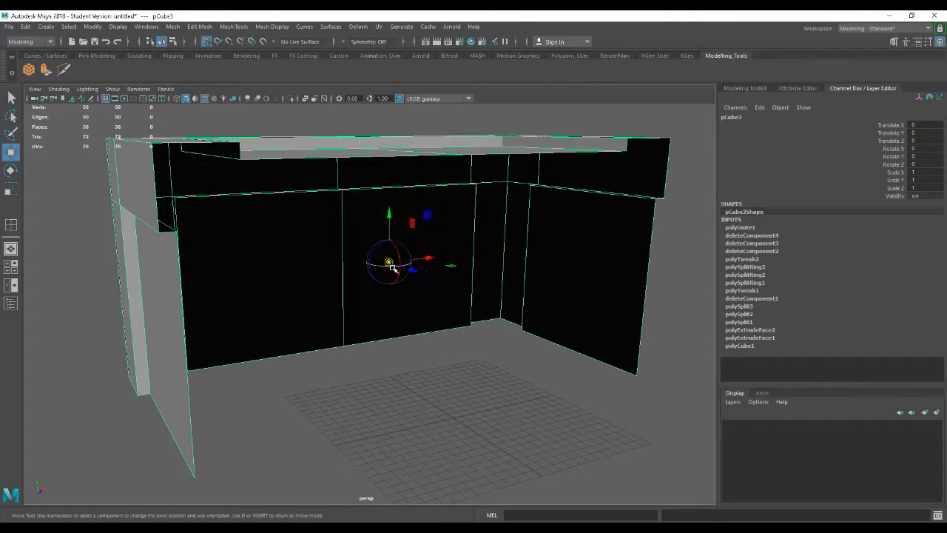
drag(389, 262, 463, 415)
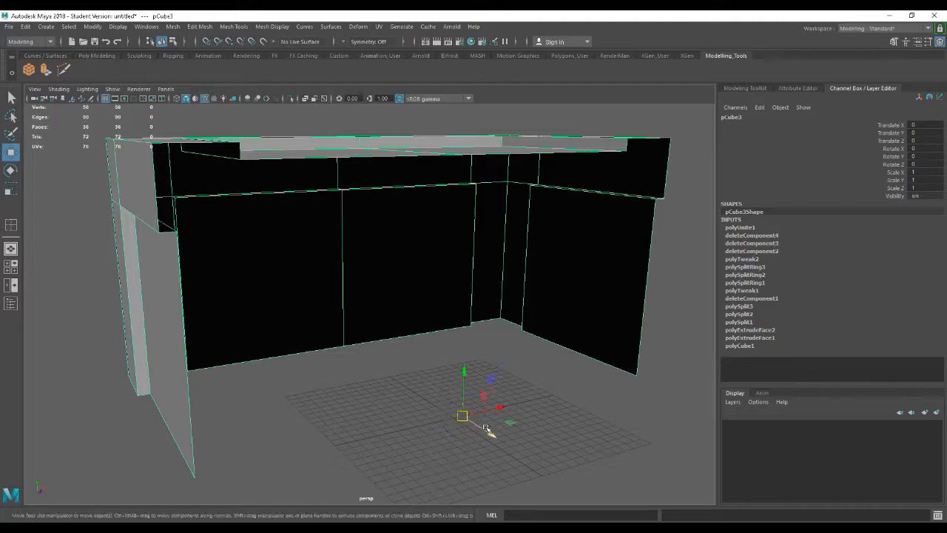
alt+right_drag(483, 396, 604, 486)
alt+middle_drag(545, 378, 524, 299)
alt+drag(524, 299, 540, 447)
key(d)
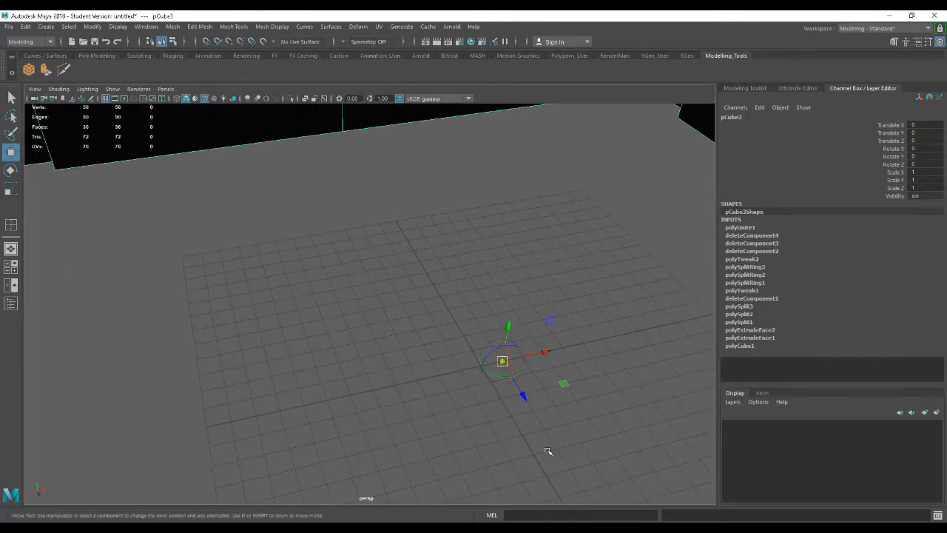
drag(503, 361, 482, 365)
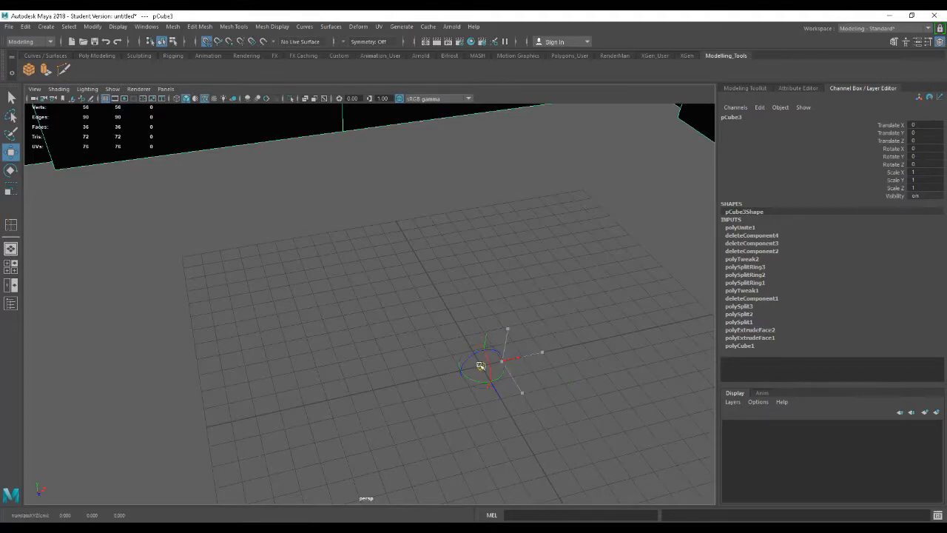
alt+drag(469, 443, 509, 415)
alt+right_drag(602, 469, 381, 332)
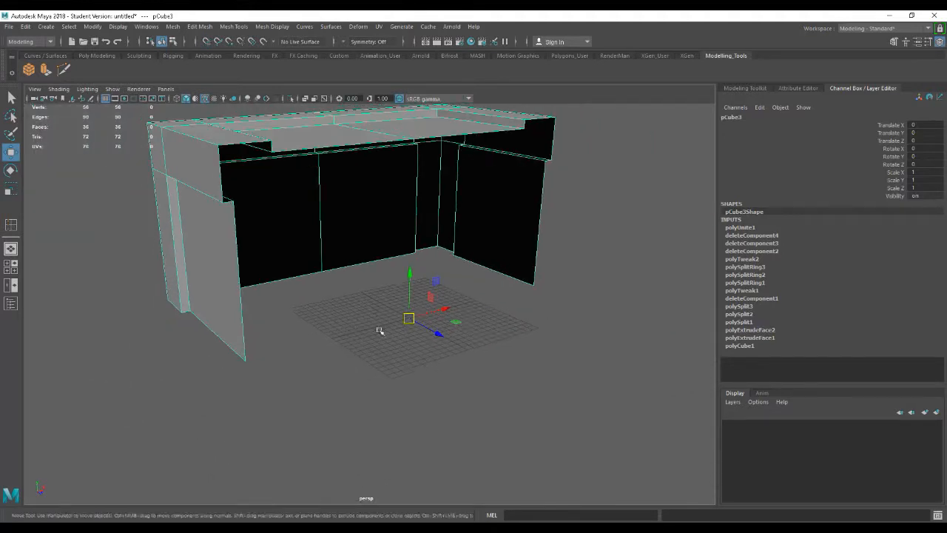
- Reselect the half-crate mesh and duplicate it in place
alt+drag(381, 332, 413, 361)
alt+middle_drag(414, 367, 441, 420)
alt+drag(441, 421, 515, 442)
click(515, 441)
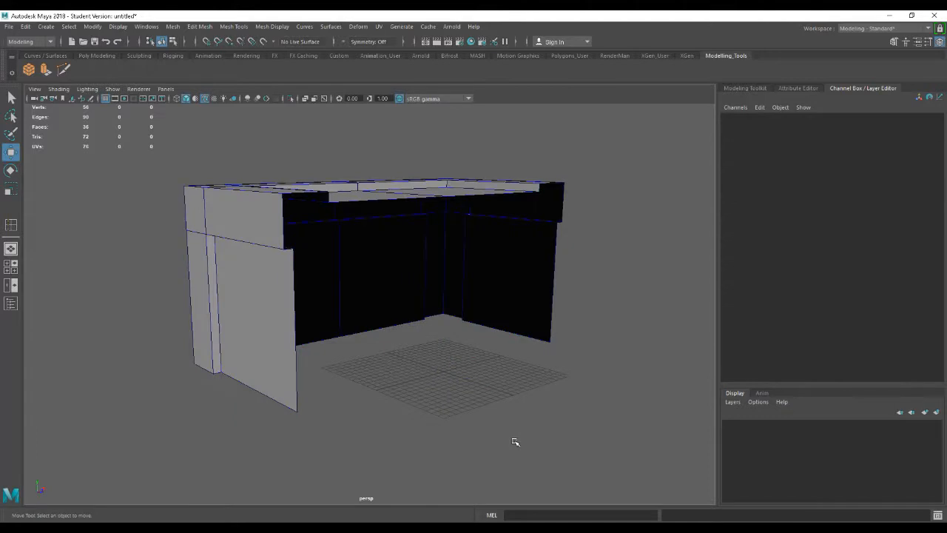
click(286, 341)
alt+drag(281, 326, 459, 446)
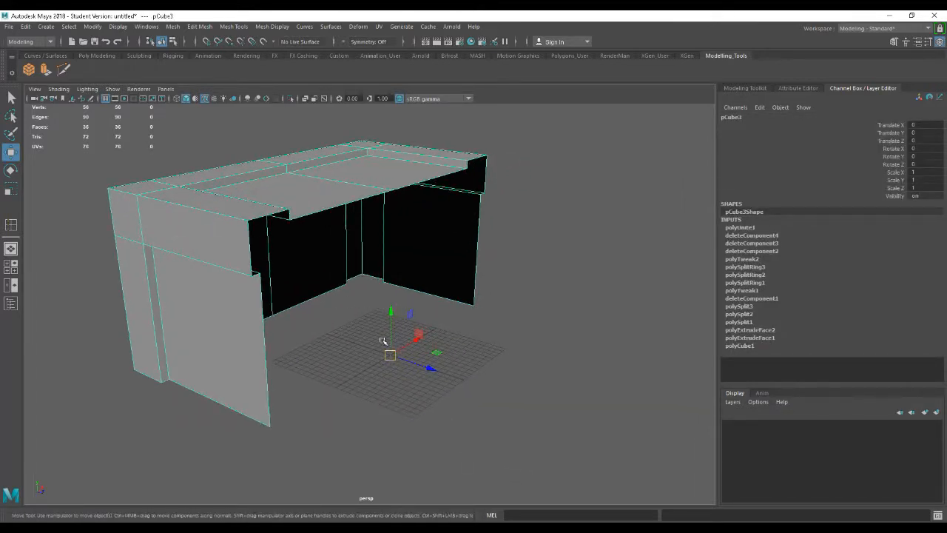
key(ctrl+d)
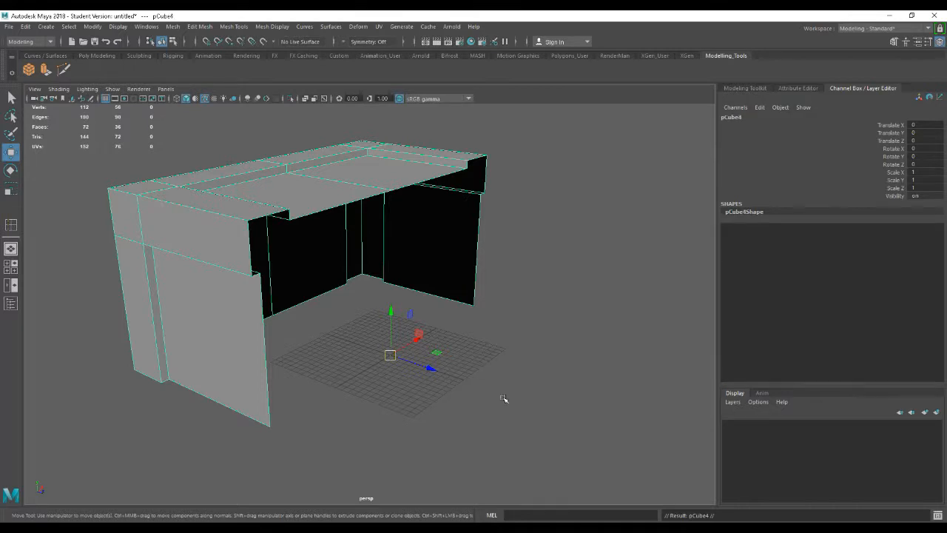
- Mirror the duplicated half across the open side by setting its Scale Z to -1
alt+drag(503, 397, 490, 402)
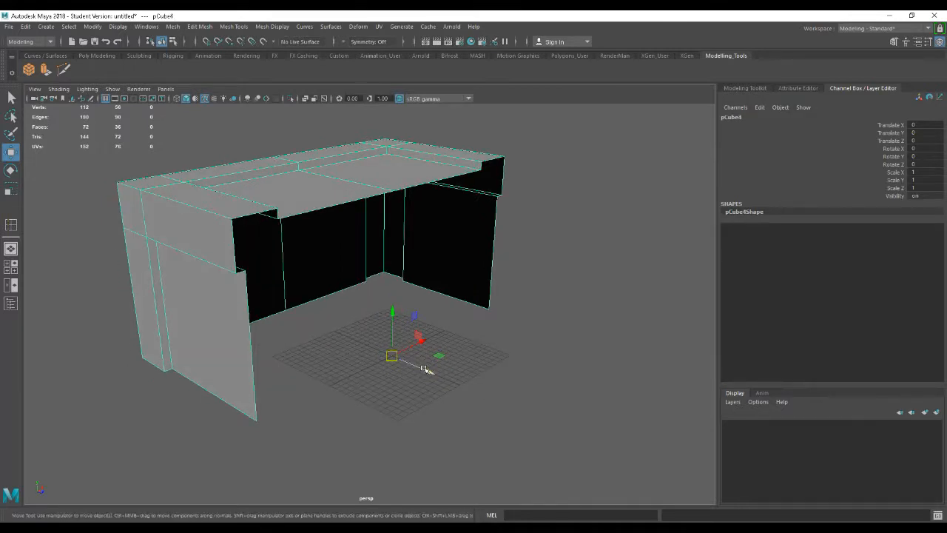
double_click(924, 188)
text(-1)
key(Return)
double_click(925, 187)
key(Return)
alt+drag(533, 330, 433, 348)
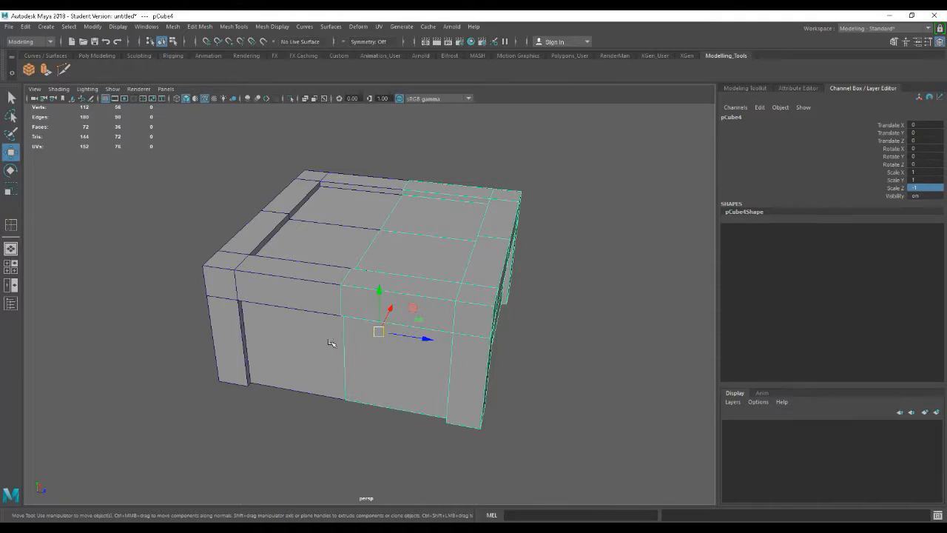
- Duplicate the mirrored half and flip the copy below it by setting its Scale Y to -1
alt+drag(466, 396, 416, 346)
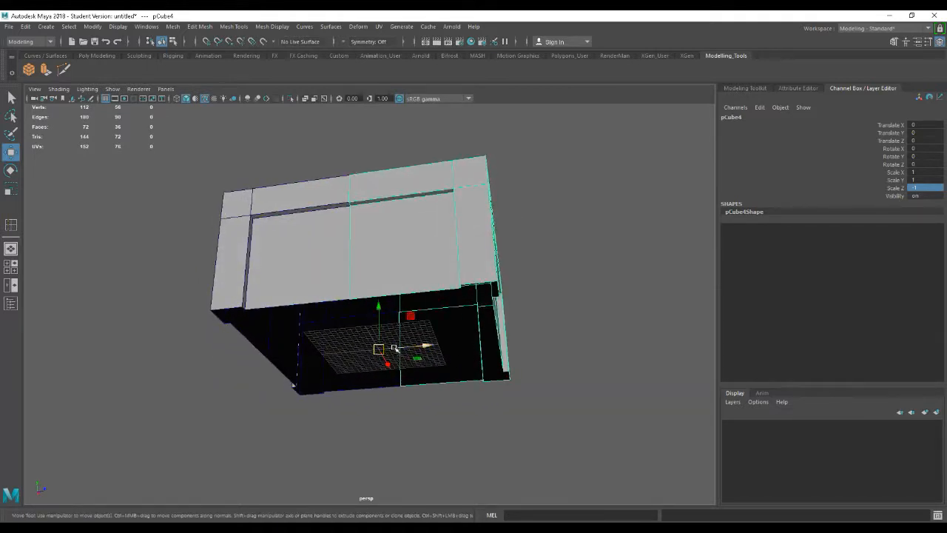
alt+drag(488, 296, 498, 382)
alt+drag(459, 358, 443, 362)
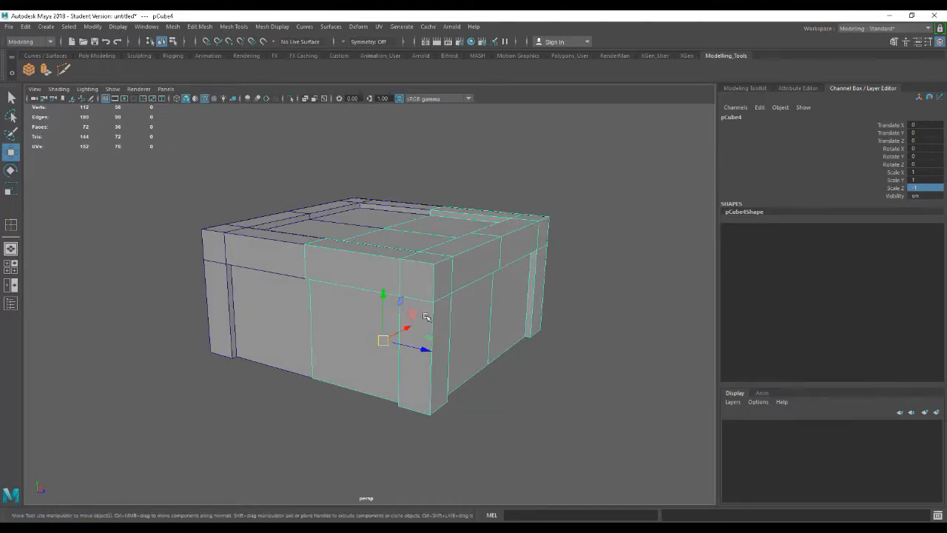
key(ctrl+d)
alt+drag(502, 351, 488, 350)
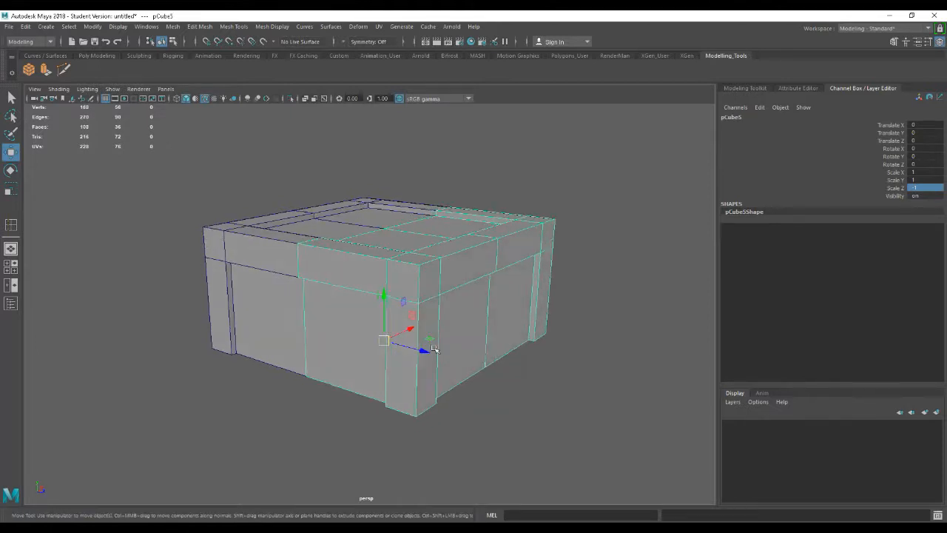
double_click(921, 181)
text(-1)
key(Return)
- Duplicate the other upper half and flip the copy downward by setting its Scale Y to -1
alt+drag(544, 278, 471, 330)
click(224, 286)
alt+drag(261, 298, 499, 351)
key(ctrl+d)
click(923, 181)
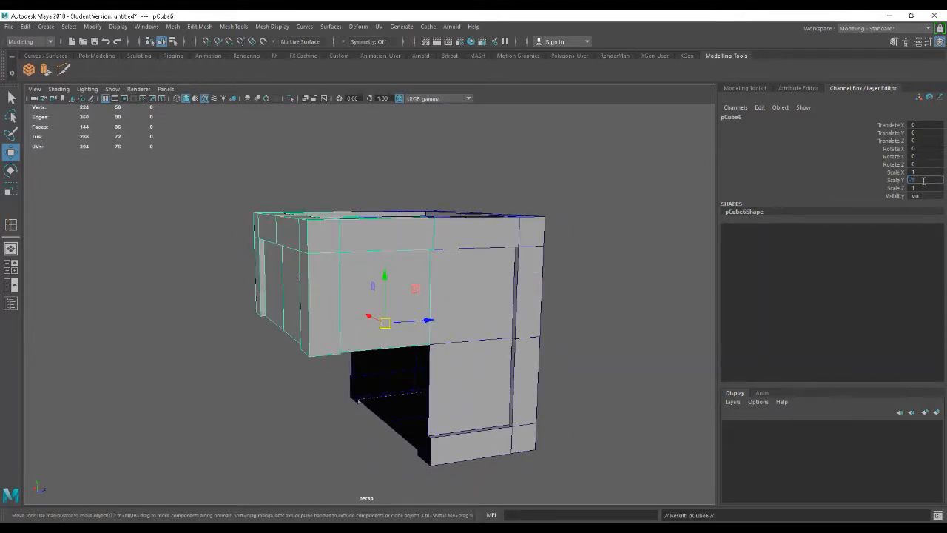
text(-1)
key(Return)
- Select all four crate pieces and combine them into a single mesh
alt+drag(659, 263, 599, 311)
click(599, 311)
alt+drag(352, 359, 424, 380)
alt+right_drag(612, 431, 505, 385)
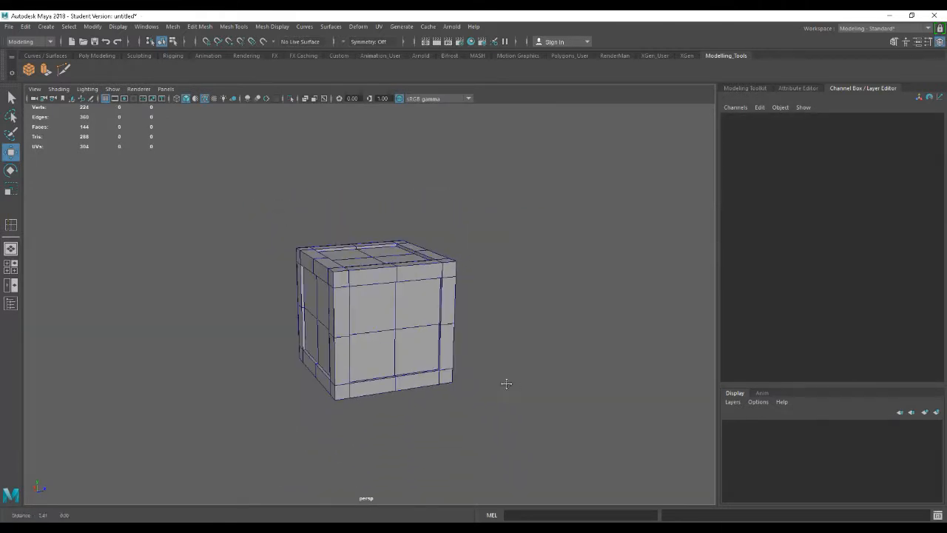
alt+right_drag(444, 382, 433, 388)
click(364, 395)
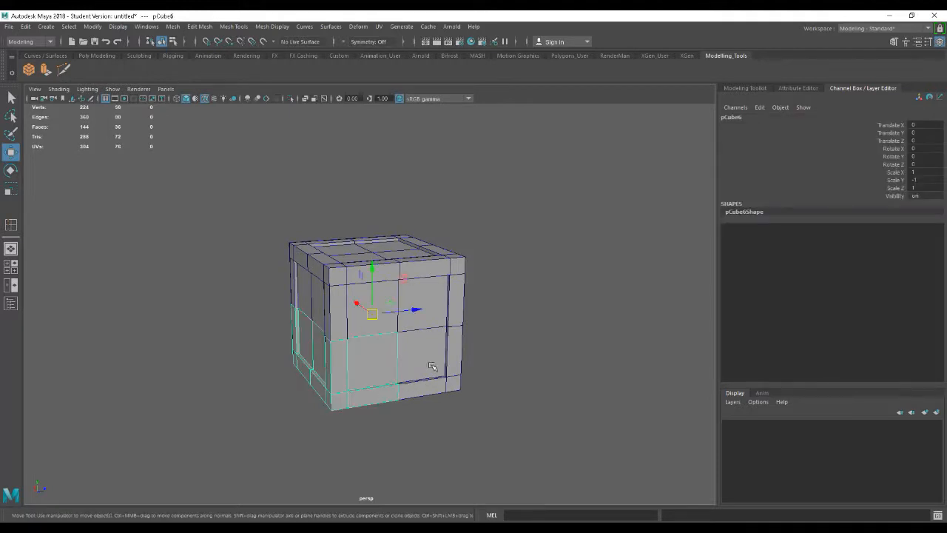
shift+click(431, 367)
shift+click(433, 304)
shift+click(344, 317)
alt+drag(431, 350, 355, 357)
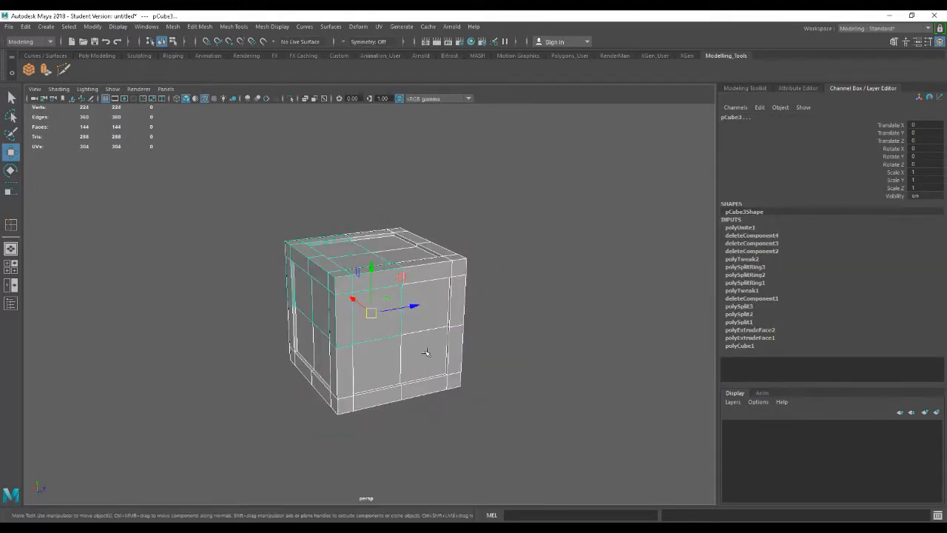
alt+drag(424, 351, 572, 351)
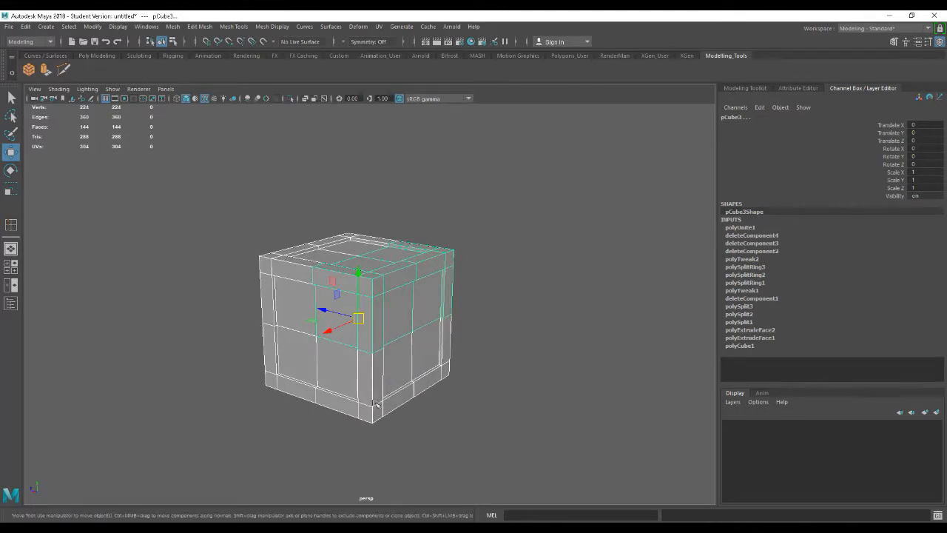
shift+right_drag(226, 290, 211, 468)
- Select the combined crate as one object and examine its seams and recessed panels from several angles
alt+drag(401, 434, 509, 407)
click(510, 407)
click(419, 347)
mouse_move(503, 344)
alt+mouse_down()
mouse_move(390, 334)
mouse_move(514, 333)
mouse_move(486, 345)
alt+mouse_up()
alt+right_drag(439, 344, 512, 395)
alt+middle_drag(449, 364, 444, 330)
alt+right_drag(444, 330, 465, 348)
alt+middle_drag(464, 348, 467, 356)
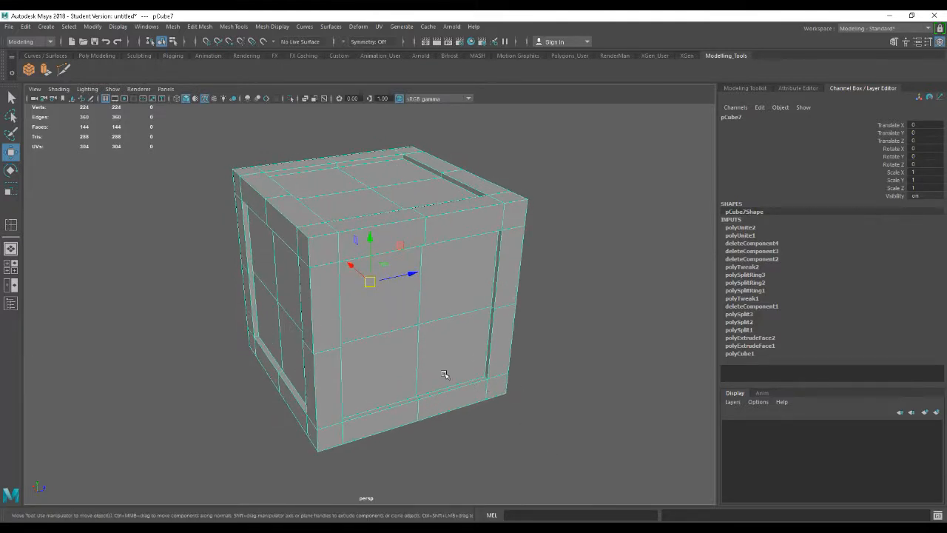
mouse_move(408, 349)
alt+mouse_down()
mouse_move(491, 343)
mouse_move(418, 335)
alt+mouse_up()
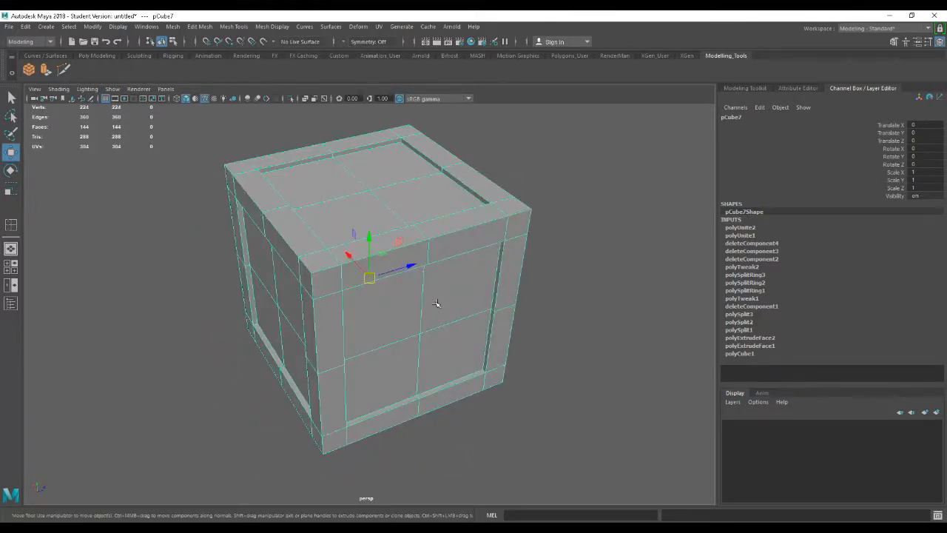
alt+drag(458, 331, 466, 311)
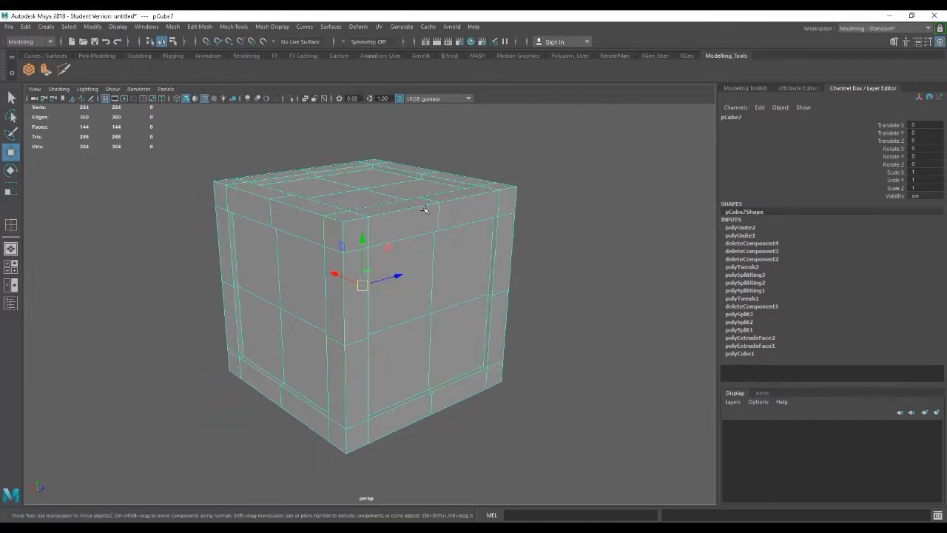
alt+drag(455, 265, 414, 298)
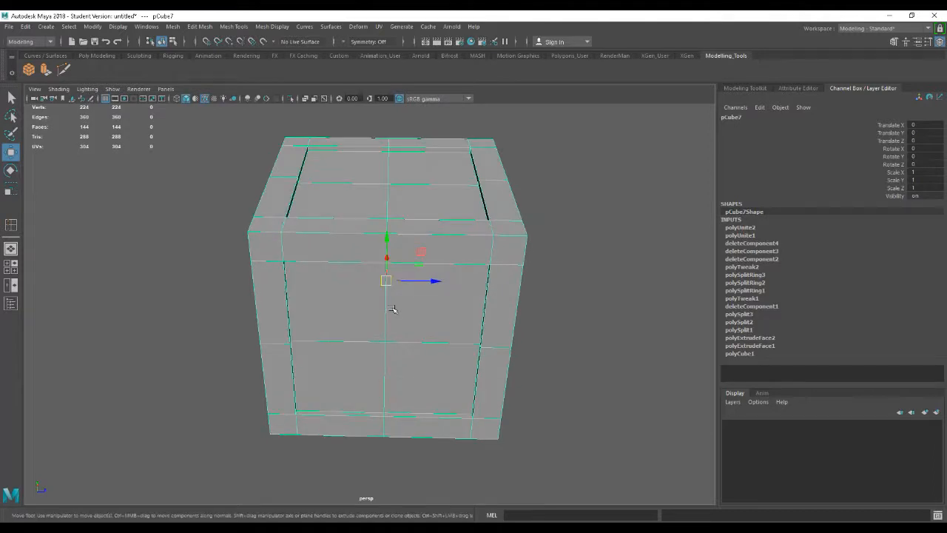
- Switch the crate to vertex editing and select a vertex at the centre of the front panel
right_drag(391, 300, 342, 250)
alt+drag(376, 307, 478, 376)
click(426, 323)
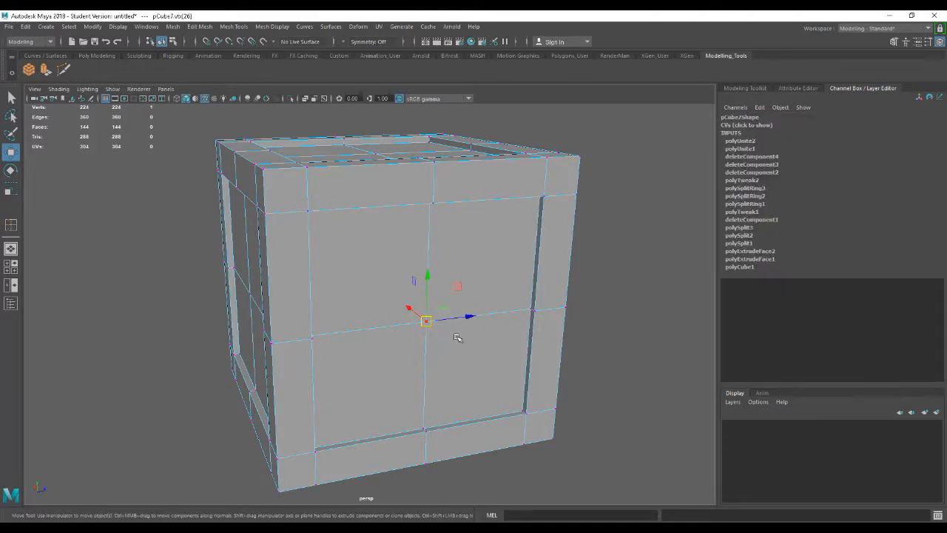
- Pull the front panel's centre vertex away from its position to test the seam, and undo the moves
click(621, 362)
click(426, 322)
click(641, 365)
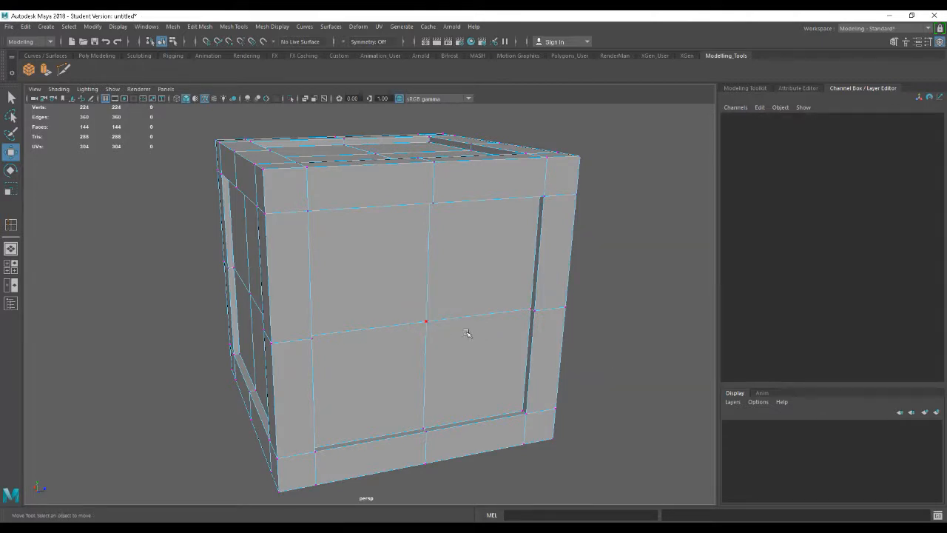
click(427, 322)
drag(458, 319, 390, 337)
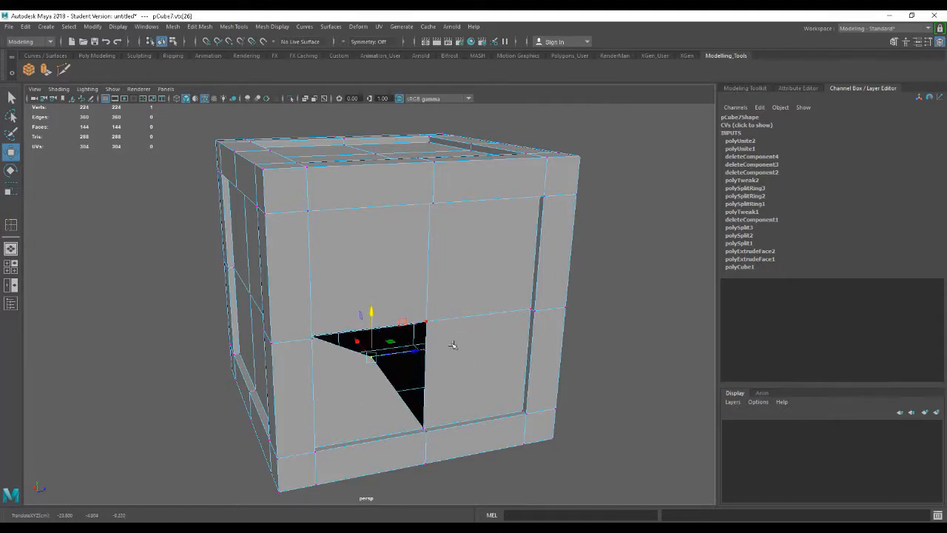
key(ctrl+z)
key(ctrl+z)
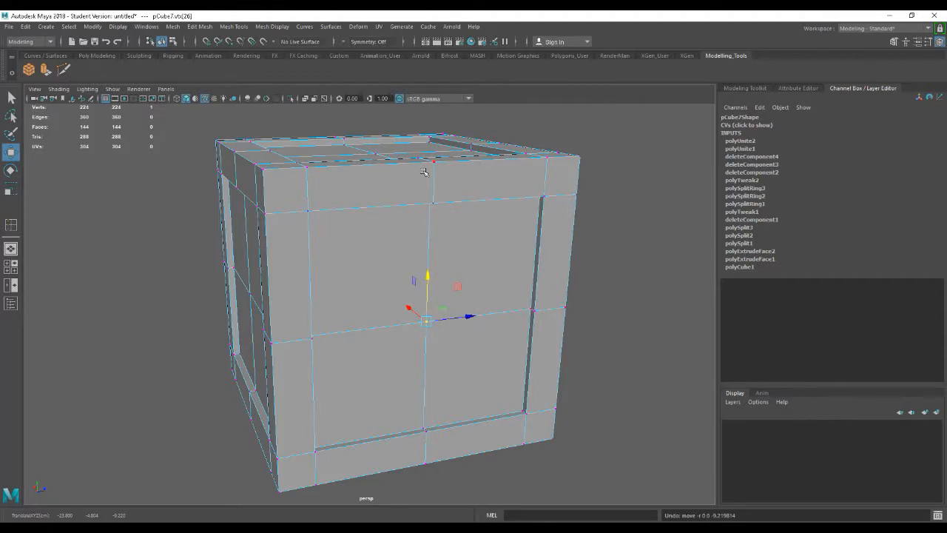
alt+drag(500, 396, 454, 364)
scroll(481, 379, down, 4)
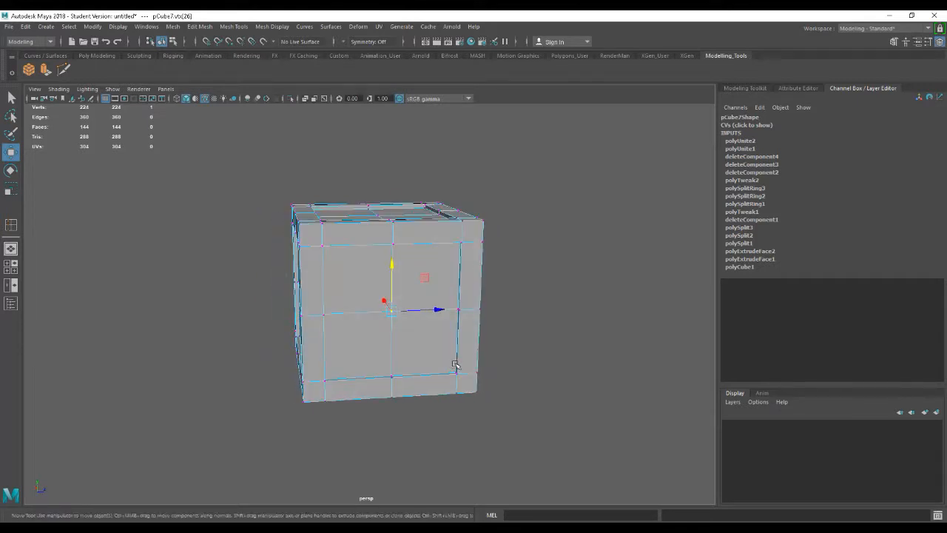
drag(229, 149, 429, 351)
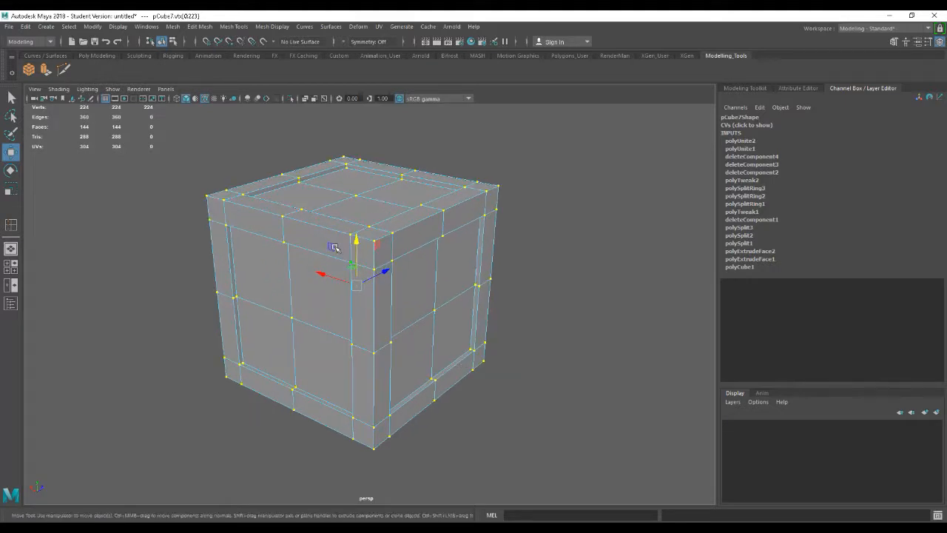
click(200, 27)
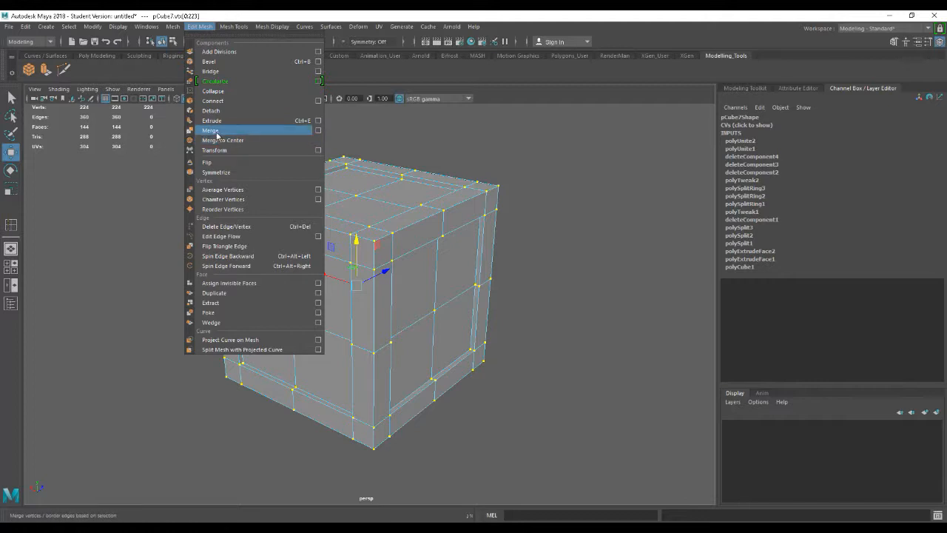
click(633, 164)
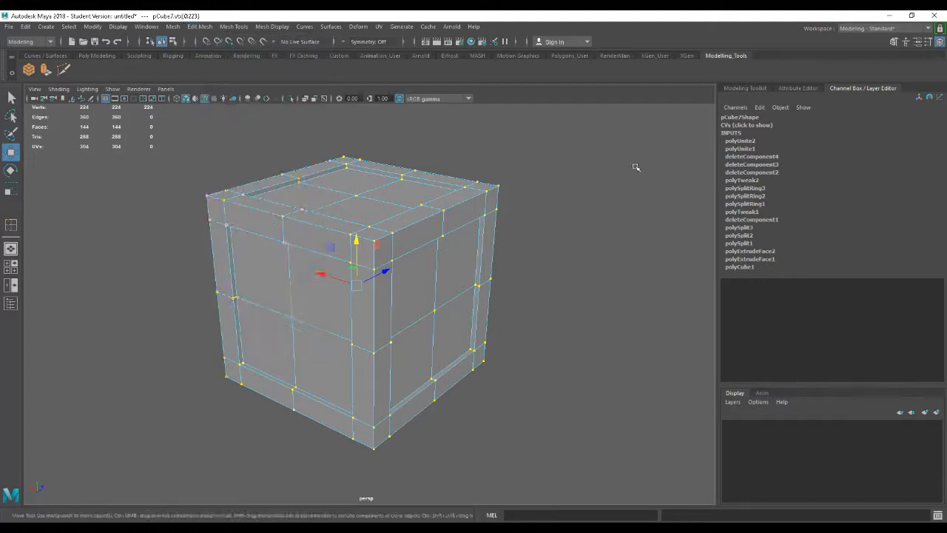
- Reselect a single vertex at the front panel's centre, try moving it, and undo the move
click(435, 310)
alt+drag(528, 323, 437, 322)
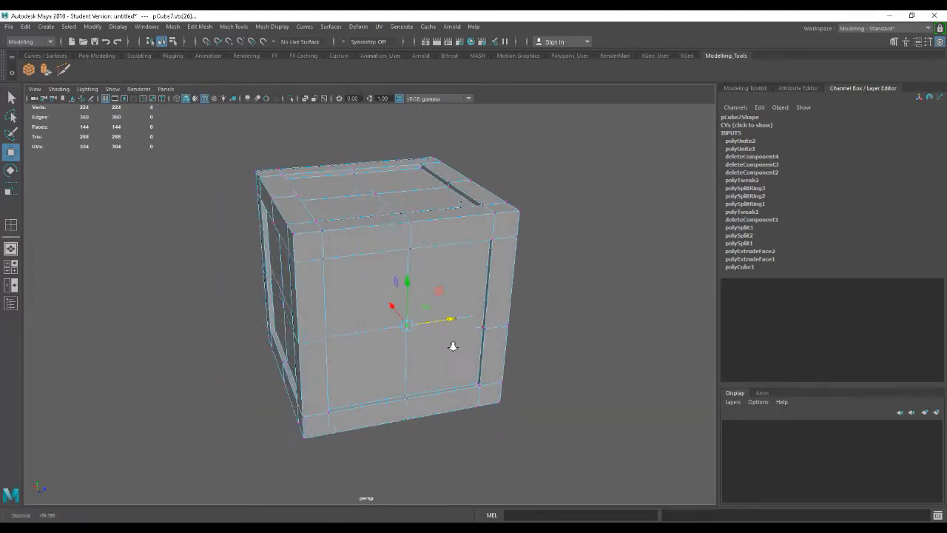
scroll(452, 351, up, 3)
alt+drag(545, 359, 542, 353)
click(429, 330)
click(423, 333)
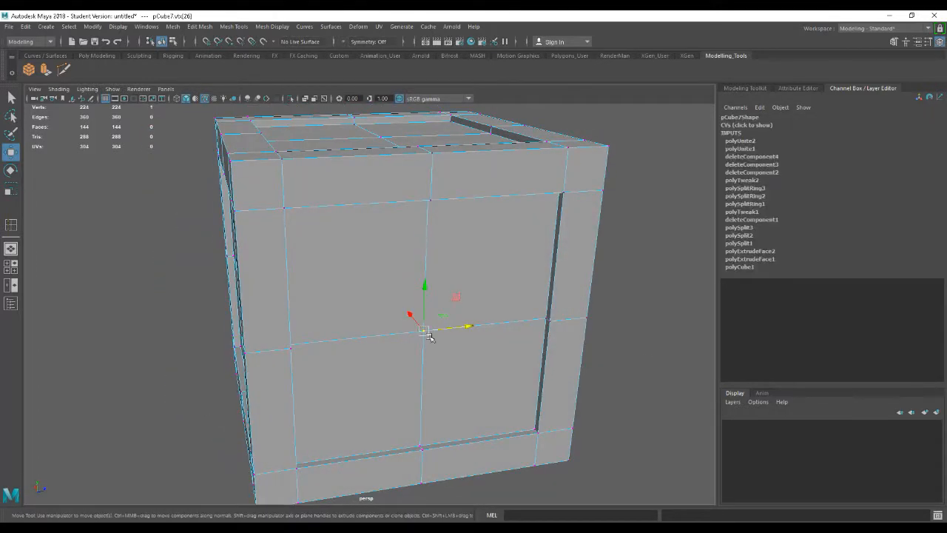
drag(454, 329, 499, 364)
key(ctrl+z)
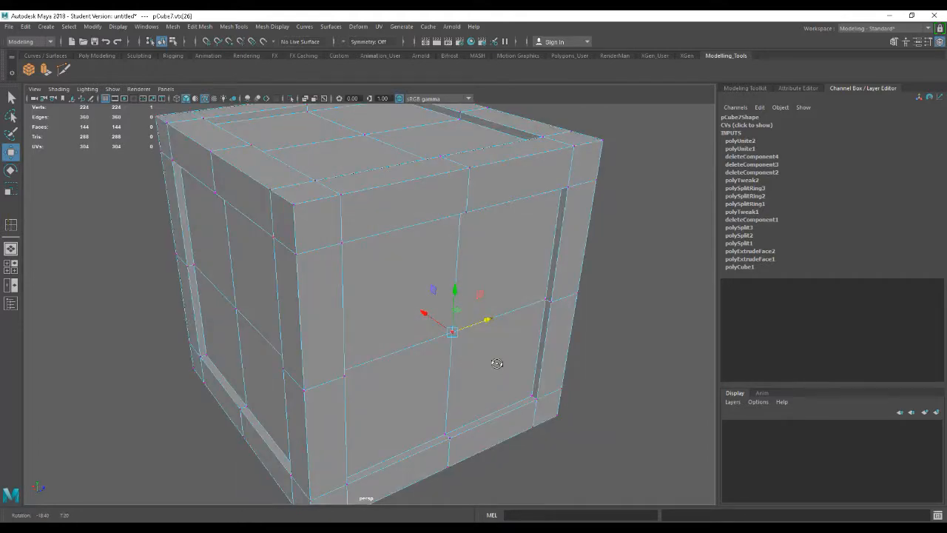
- Select the four overlapping vertices at the front panel's centre and apply Merge to Center
drag(456, 332, 459, 324)
mouse_move(547, 359)
alt+mouse_down()
mouse_move(408, 366)
mouse_move(551, 362)
alt+mouse_up()
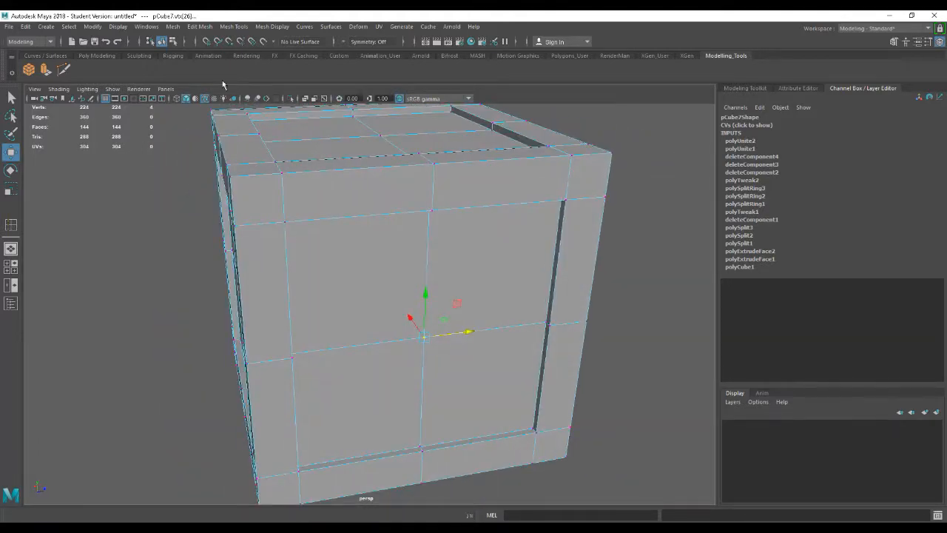
click(200, 27)
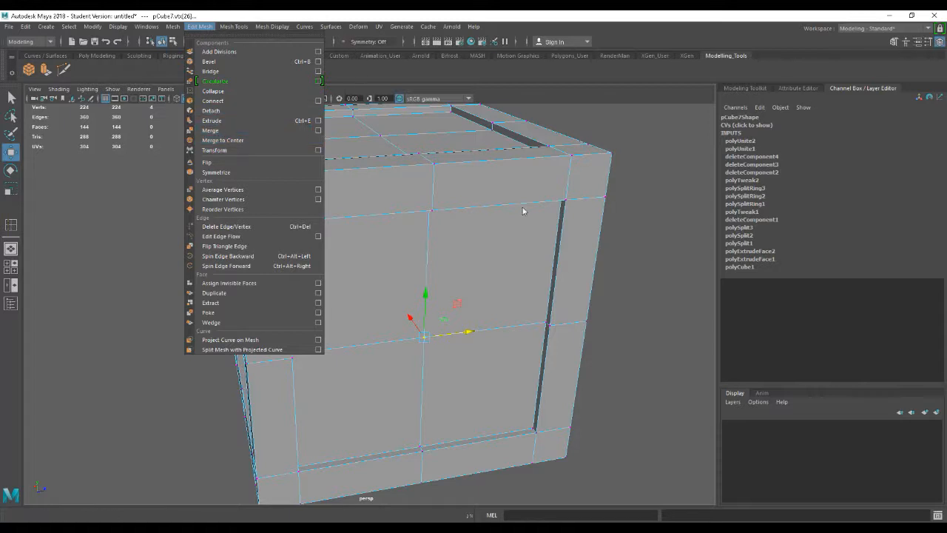
click(222, 140)
click(613, 344)
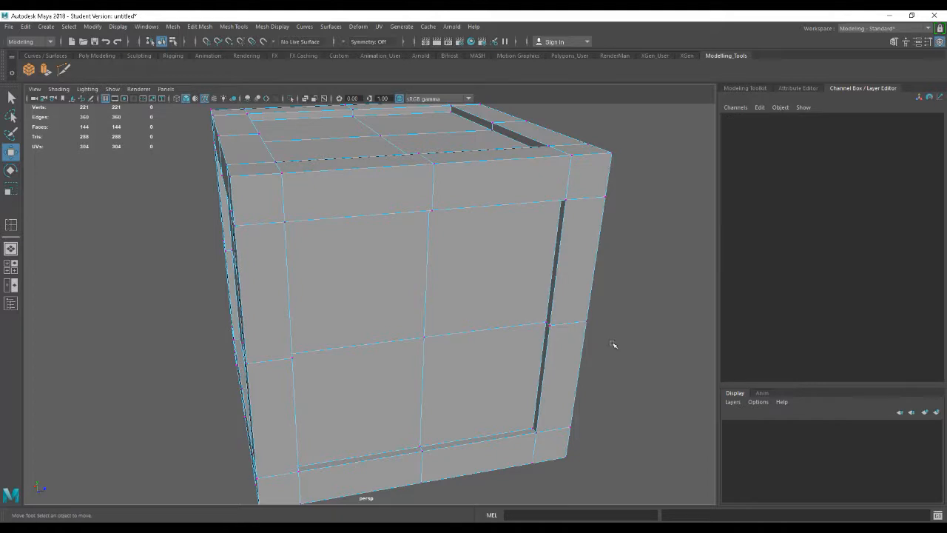
- Try moving the merged vertex at the front panel's centre to test the join
click(425, 336)
drag(452, 332, 575, 312)
alt+drag(401, 239, 382, 269)
- Try Merge to Center on two separate vertices along the front face's upper edge, and undo the merge
click(275, 241)
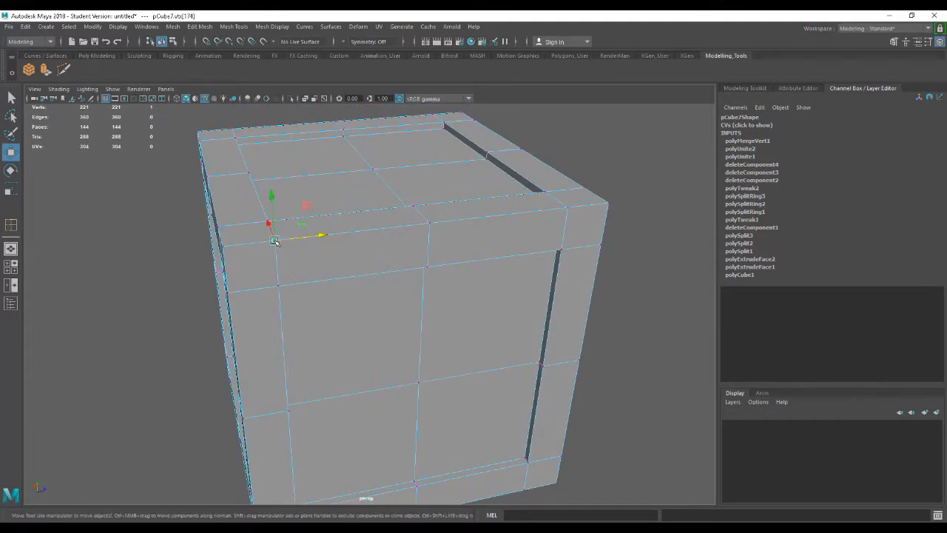
shift+click(431, 222)
key(g)
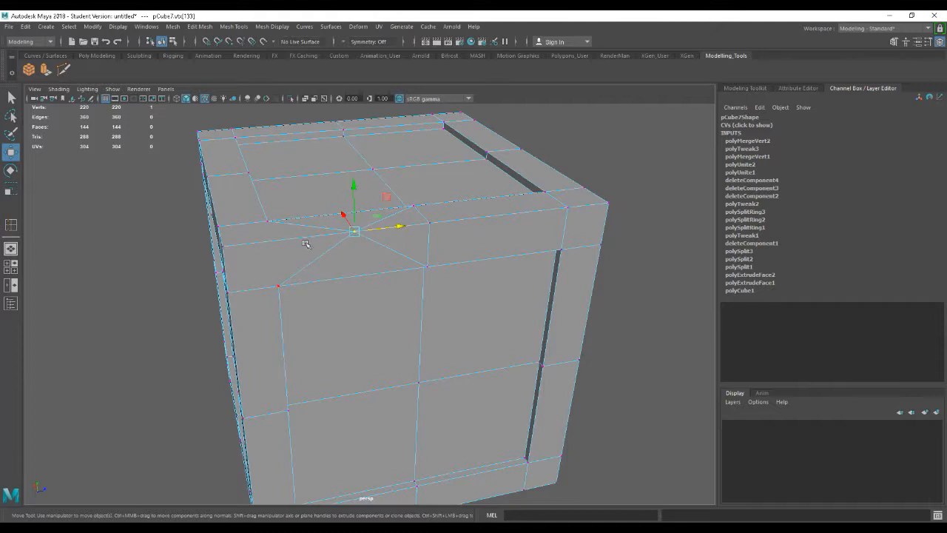
alt+drag(400, 183, 375, 256)
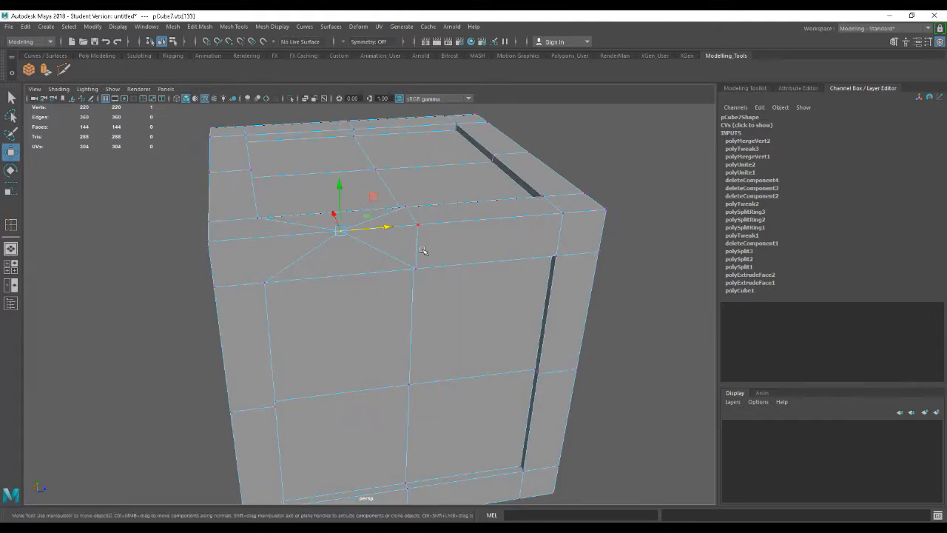
key(ctrl+z)
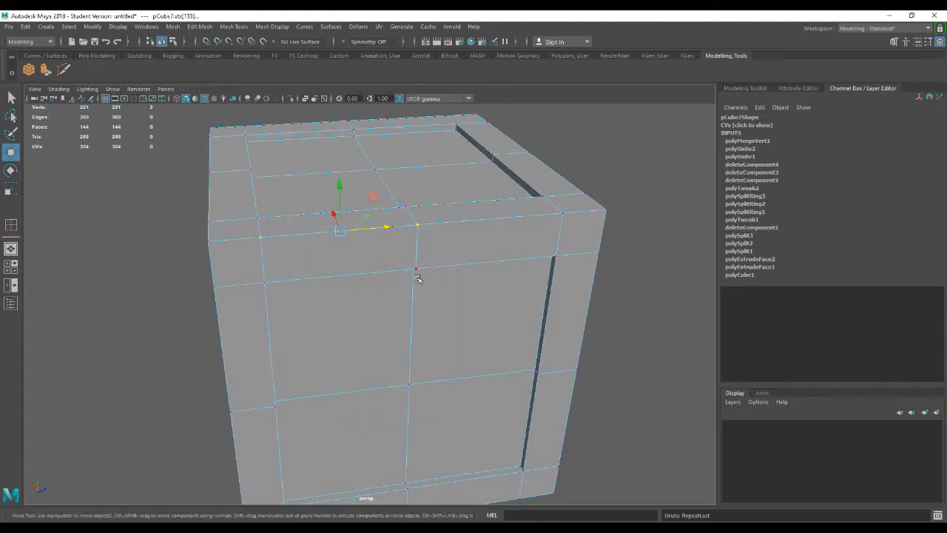
- Select every vertex of the crate, including those on the hidden sides
alt+drag(404, 291, 414, 293)
alt+right_drag(639, 378, 493, 309)
drag(223, 149, 603, 461)
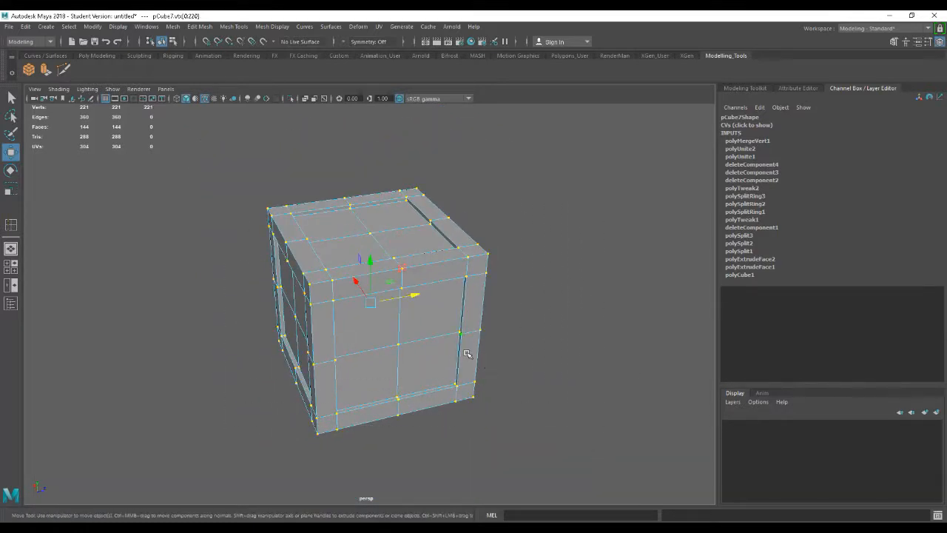
- Try Merge to Center on all of the crate's vertices and undo it
key(g)
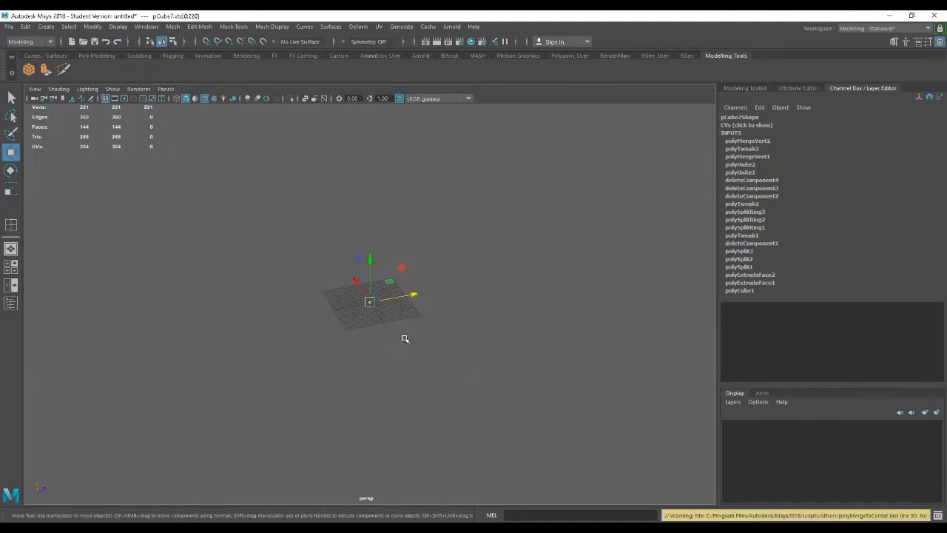
scroll(378, 328, up, 5)
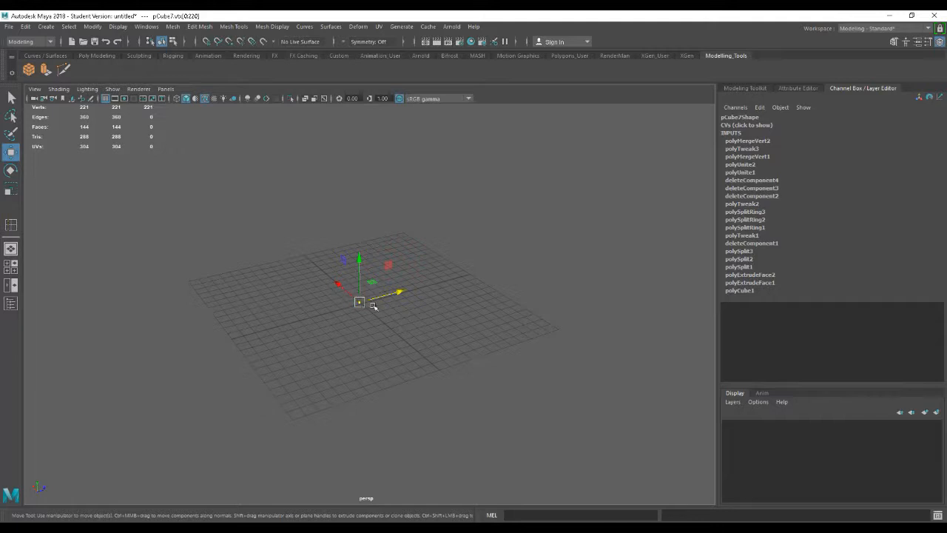
key(ctrl+z)
- Merge the crate's overlapping vertices using the Merge command with a distance threshold of 0.01
key(f)
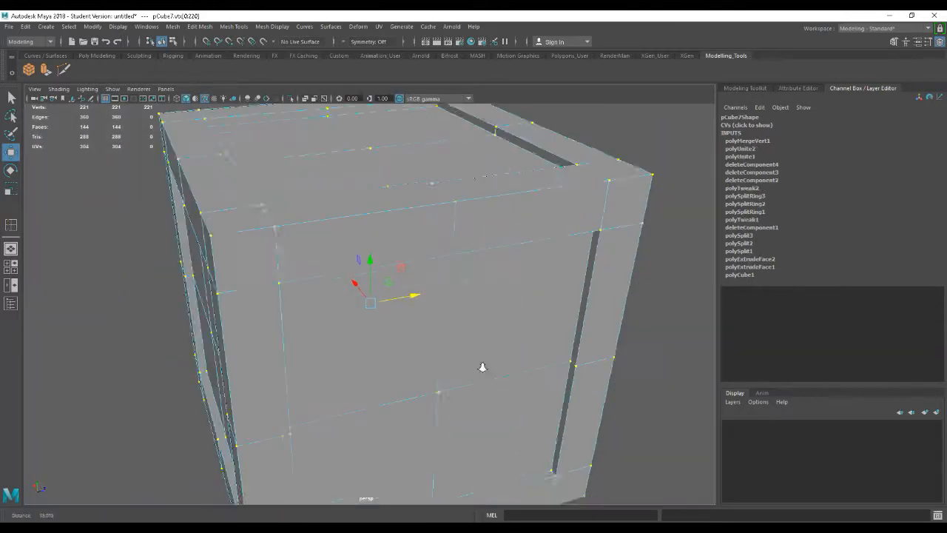
click(200, 27)
click(214, 133)
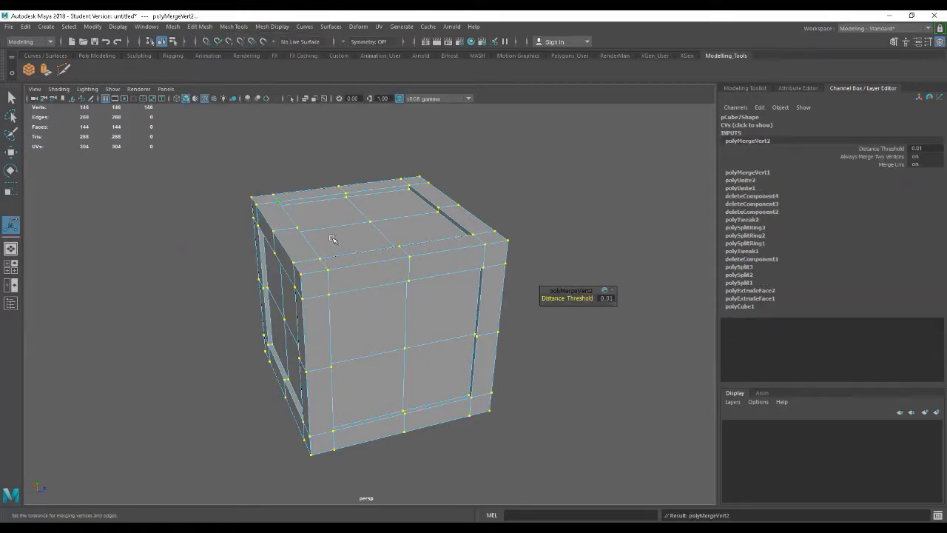
- Examine the merged crate's vertices, border strips and recessed panel edges up close
alt+drag(485, 313, 576, 319)
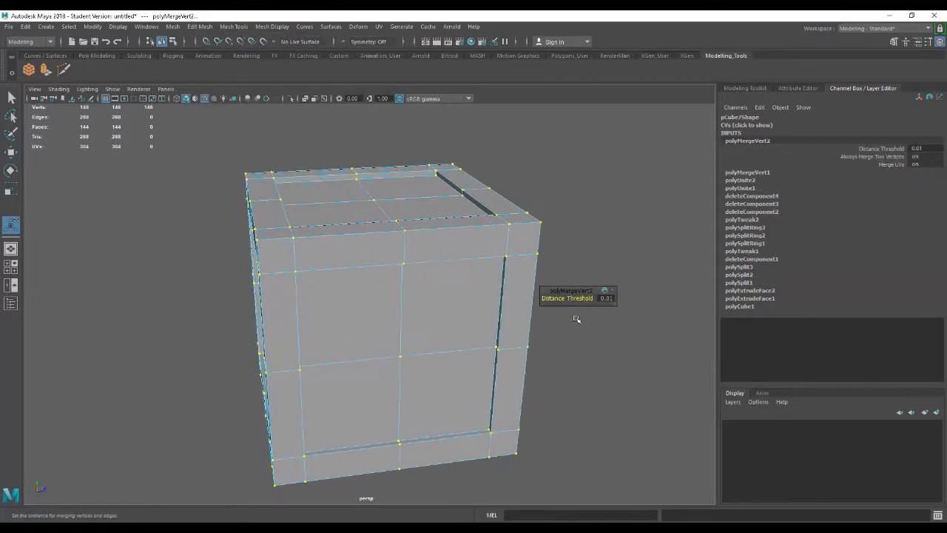
alt+drag(415, 275, 421, 231)
alt+right_drag(417, 215, 498, 251)
alt+middle_drag(471, 251, 399, 294)
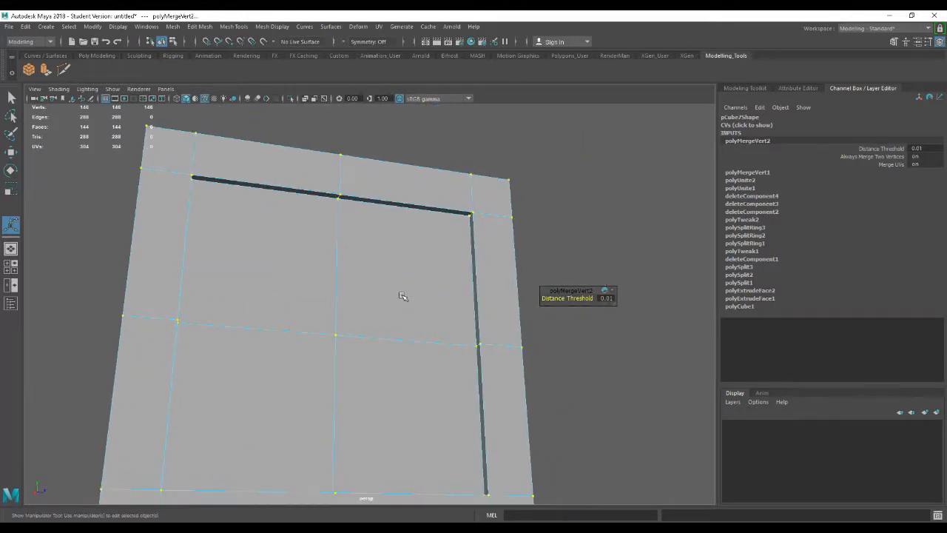
alt+drag(361, 361, 346, 382)
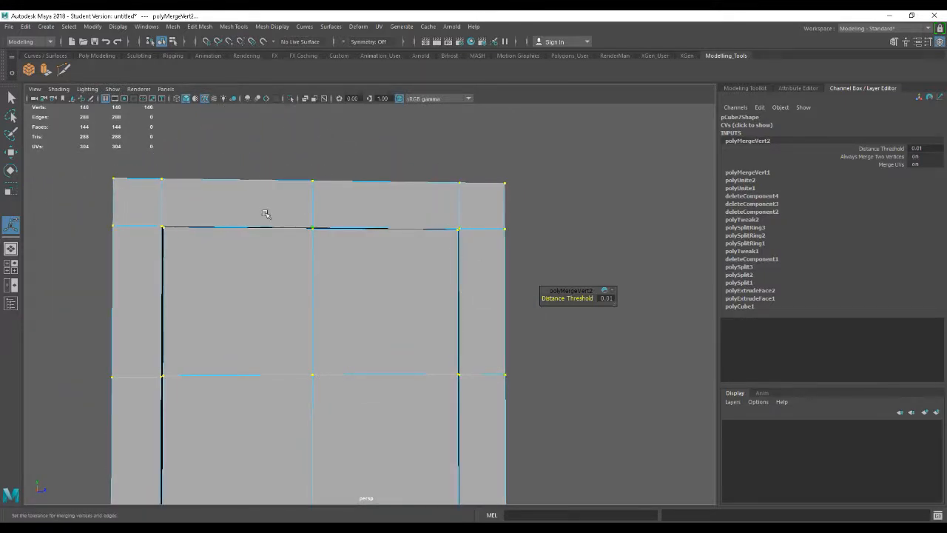
alt+drag(313, 382, 511, 431)
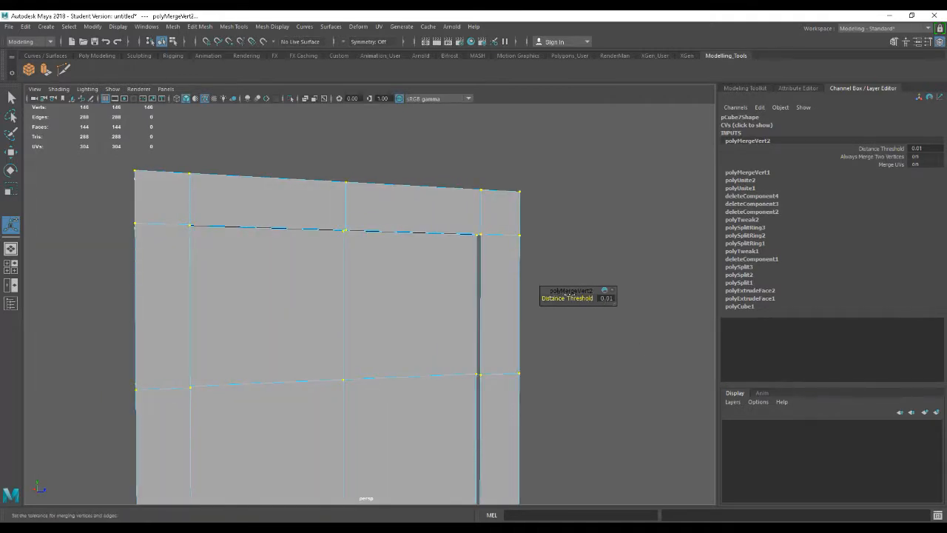
- Try out the centre vertices of the crate's front and top panels with the Move tool, undoing any displacement
alt+drag(461, 345, 446, 353)
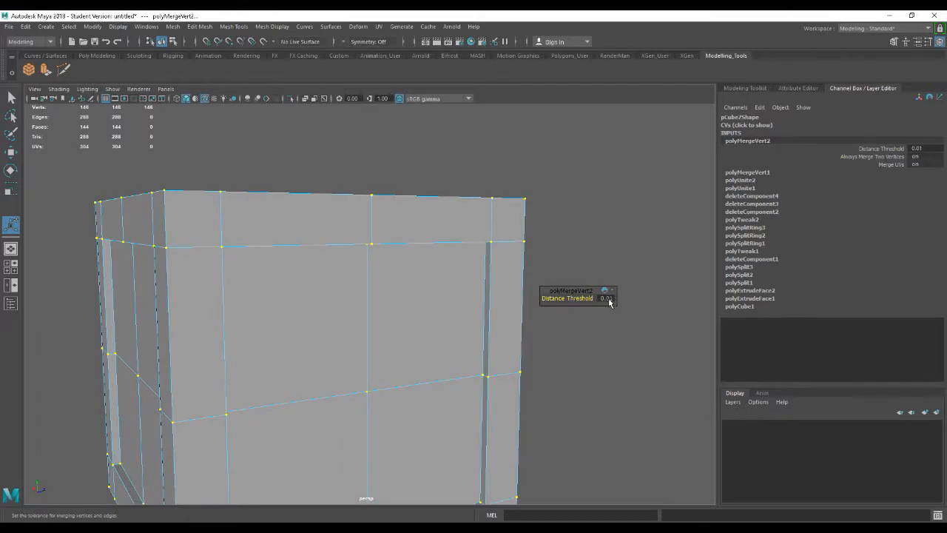
alt+right_drag(481, 430, 402, 378)
alt+middle_drag(400, 379, 408, 334)
click(529, 365)
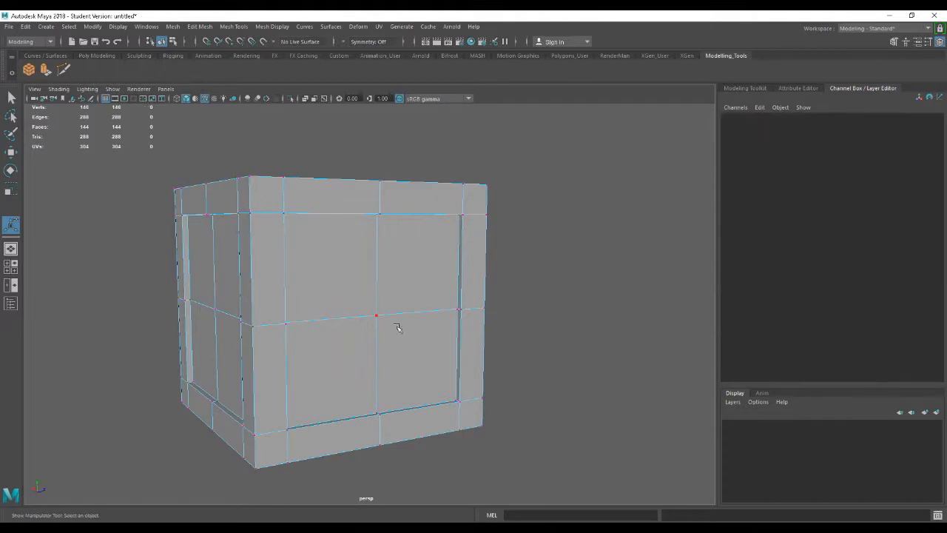
click(377, 316)
key(w)
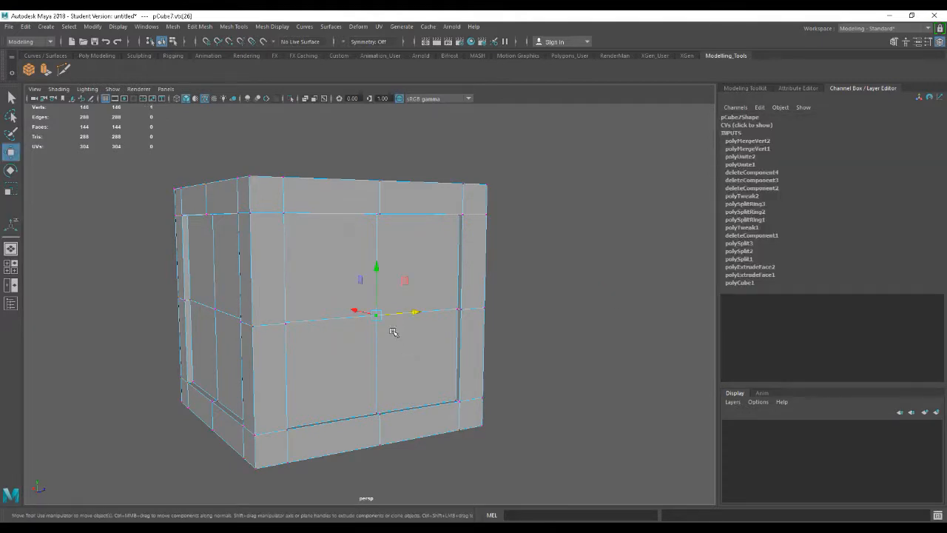
alt+drag(375, 249, 358, 277)
click(368, 276)
key(ctrl+z)
click(318, 197)
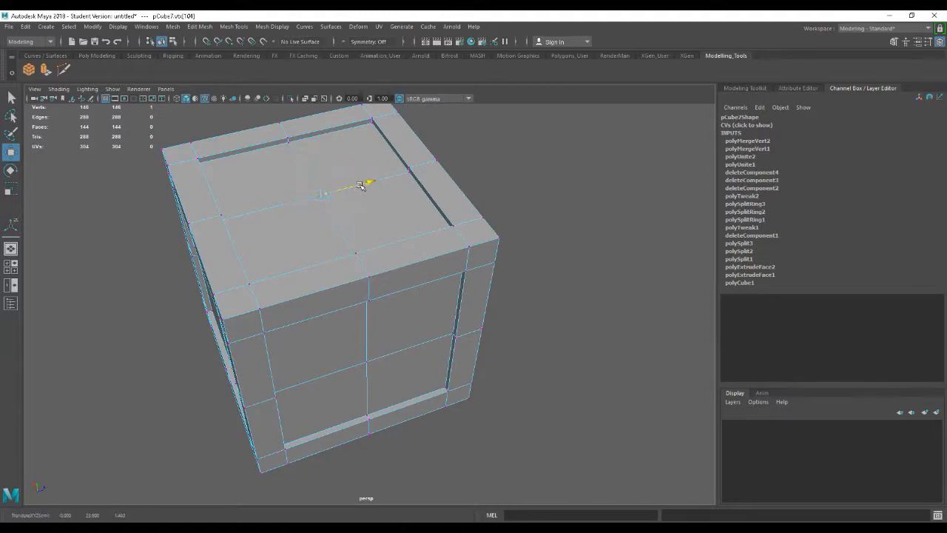
- Try extruding the vertex beside the crate's upper front corner and undo it
alt+drag(443, 319, 404, 322)
alt+right_drag(404, 322, 471, 330)
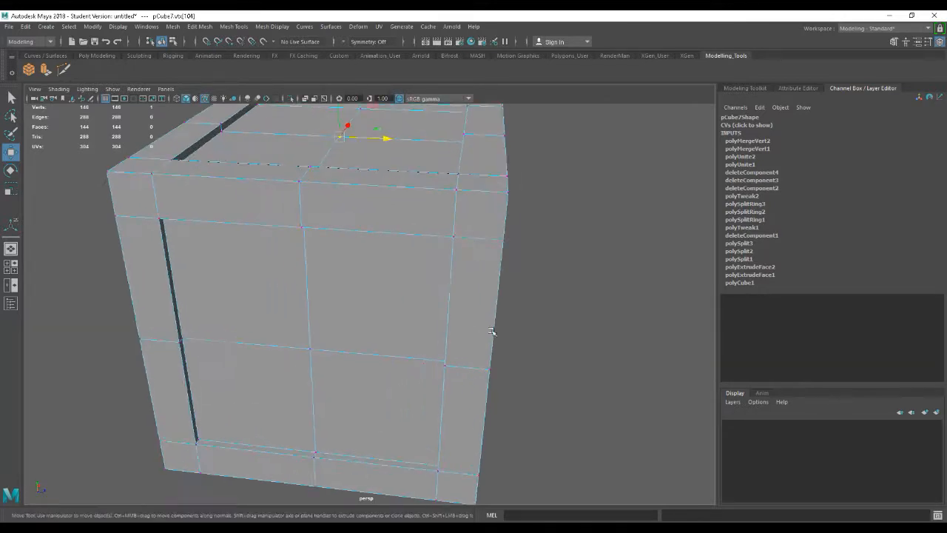
alt+middle_drag(472, 330, 368, 408)
alt+drag(367, 408, 302, 375)
click(301, 324)
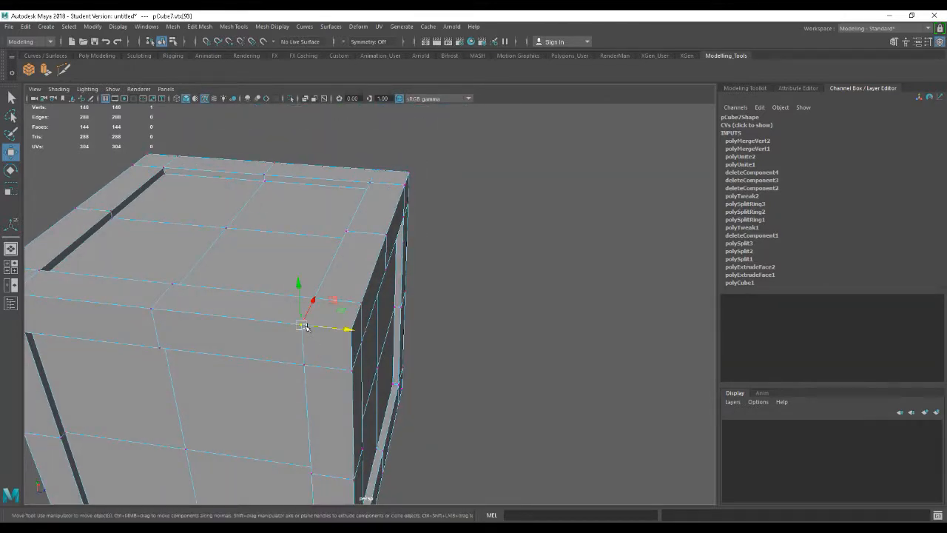
key(ctrl+e)
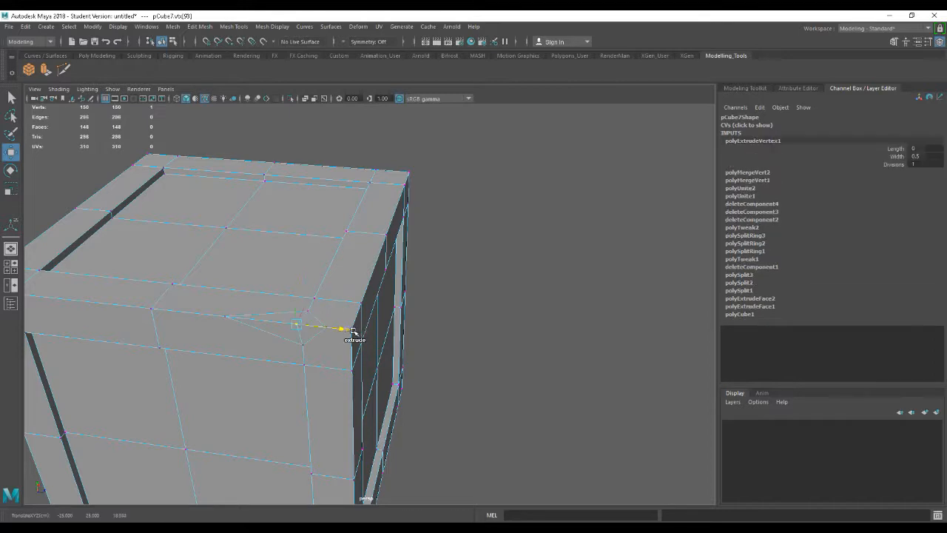
key(ctrl+z)
- Try merging the two neighbouring vertices at the crate's upper corner with the Merge command and undo it
alt+drag(425, 381, 478, 376)
click(478, 376)
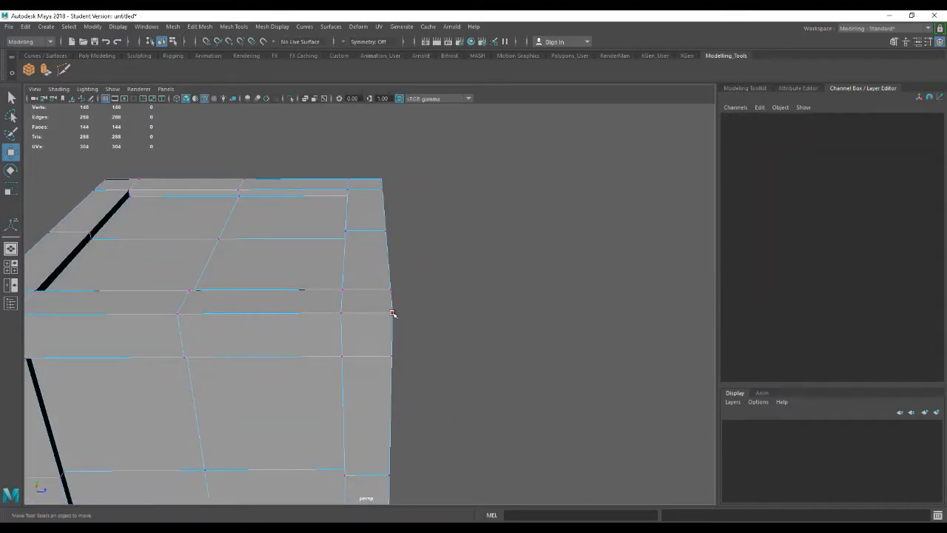
click(393, 314)
alt+drag(338, 313, 426, 370)
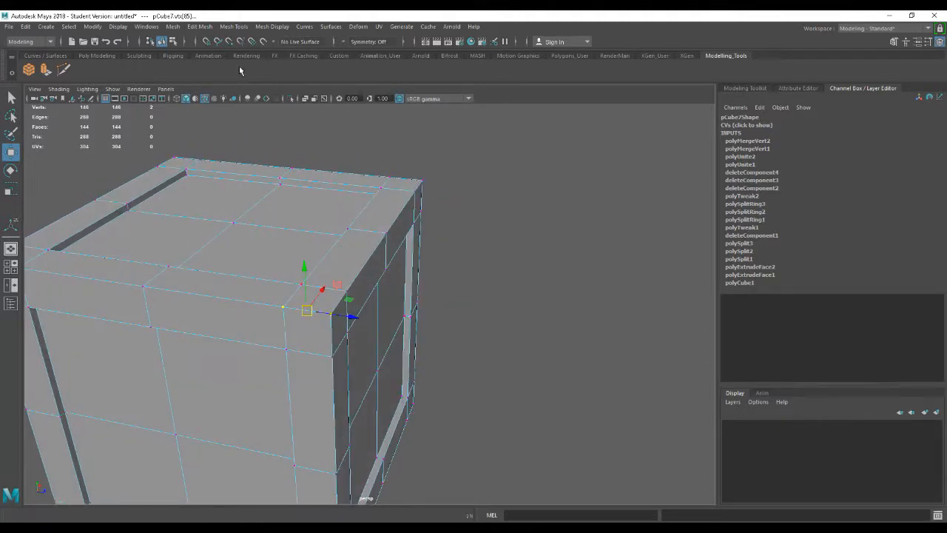
click(200, 27)
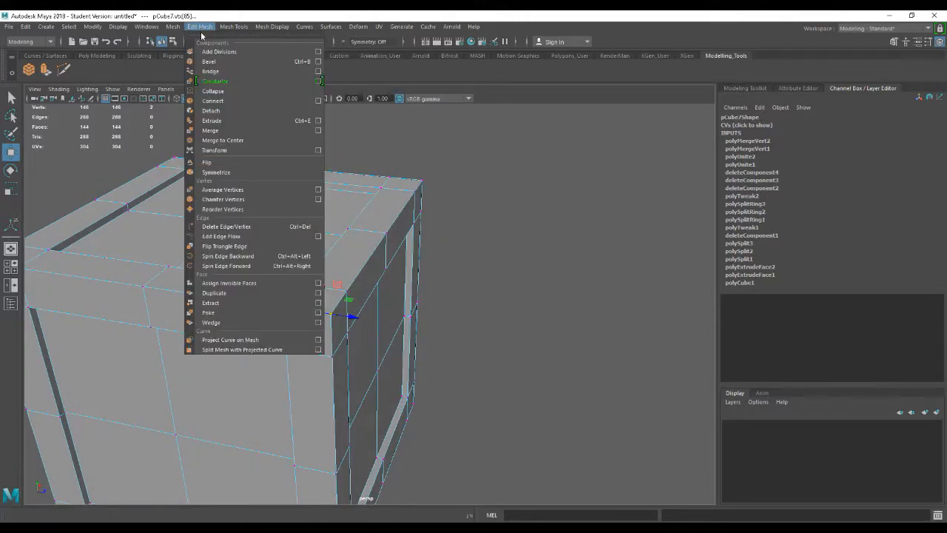
click(211, 130)
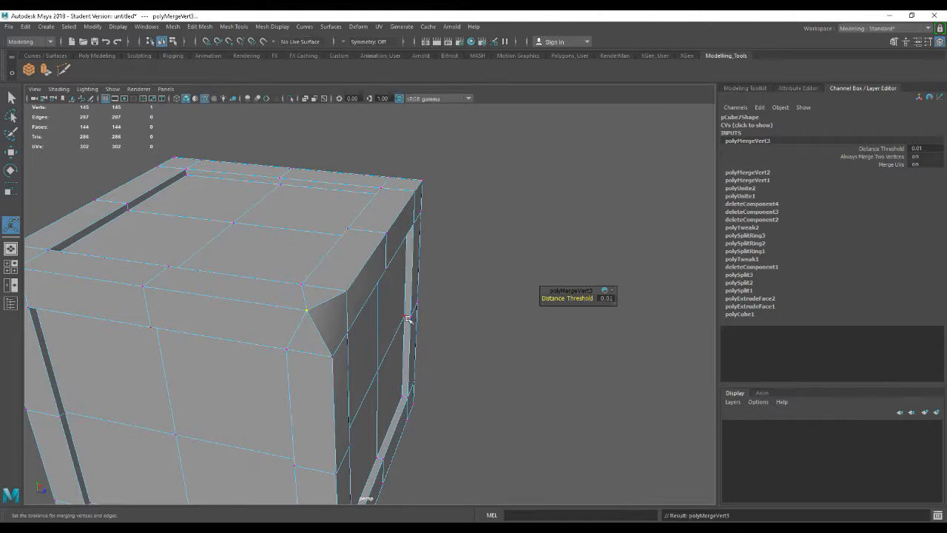
key(ctrl+z)
- Examine the crate's middle edges and recessed panels from several sides
alt+drag(355, 337, 374, 335)
scroll(467, 372, down, 4)
scroll(363, 300, up, 2)
alt+middle_drag(364, 300, 460, 245)
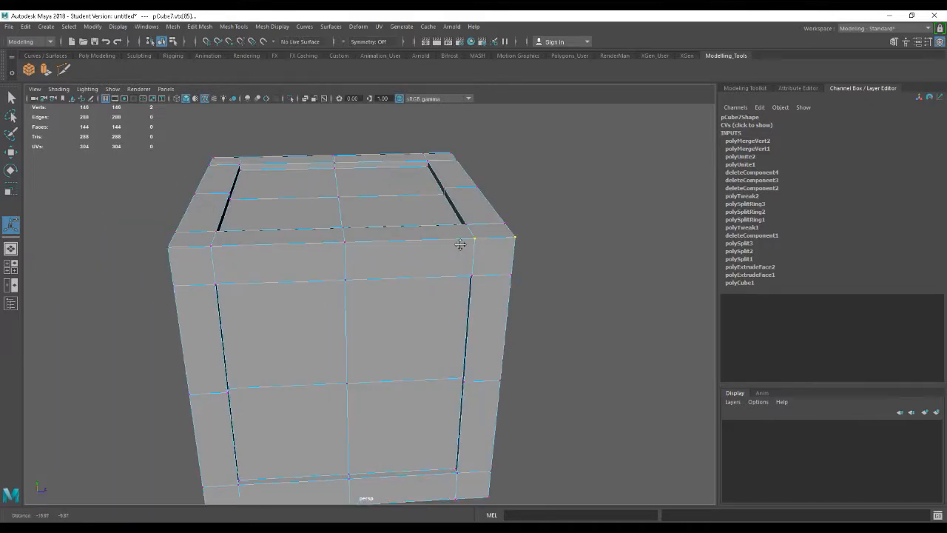
scroll(514, 332, down, 3)
alt+drag(514, 333, 426, 326)
alt+drag(432, 360, 399, 359)
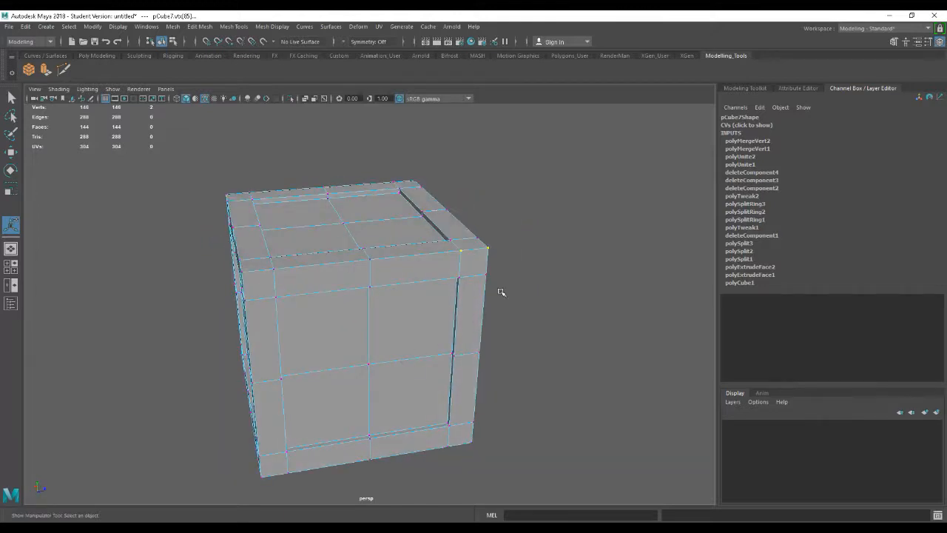
alt+drag(428, 328, 476, 323)
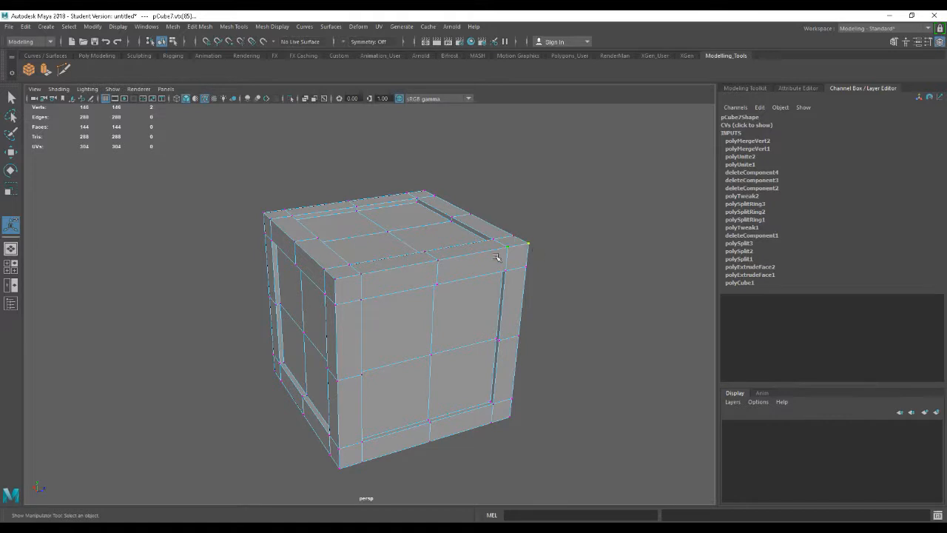
alt+drag(465, 313, 422, 315)
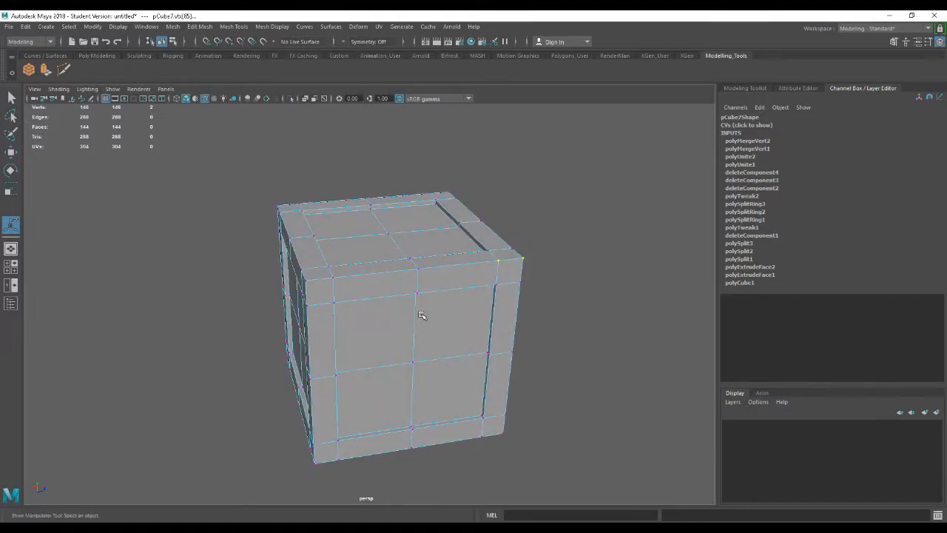
- In edge mode, select the central edge loop that runs down a side panel and across the crate's top
right_drag(419, 316, 417, 222)
click(417, 319)
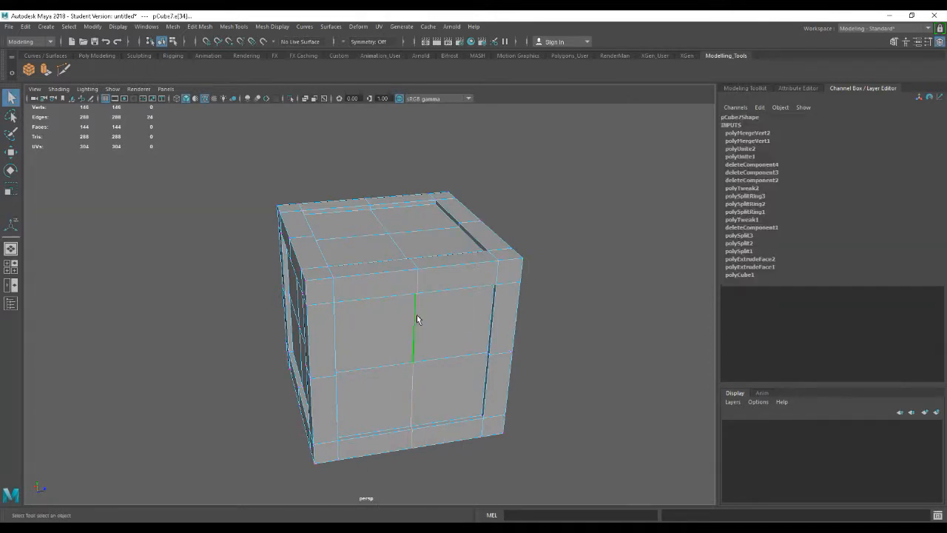
alt+drag(432, 327, 448, 276)
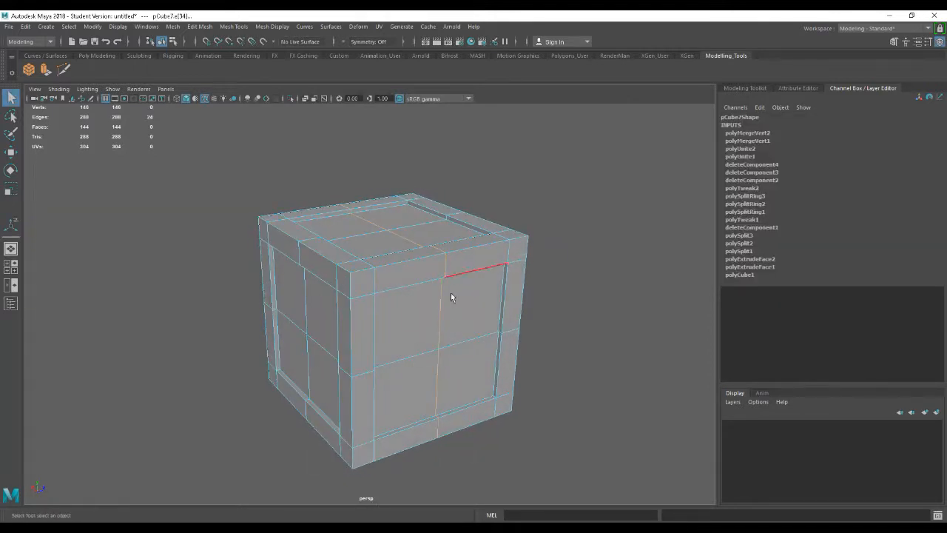
alt+drag(443, 312, 359, 333)
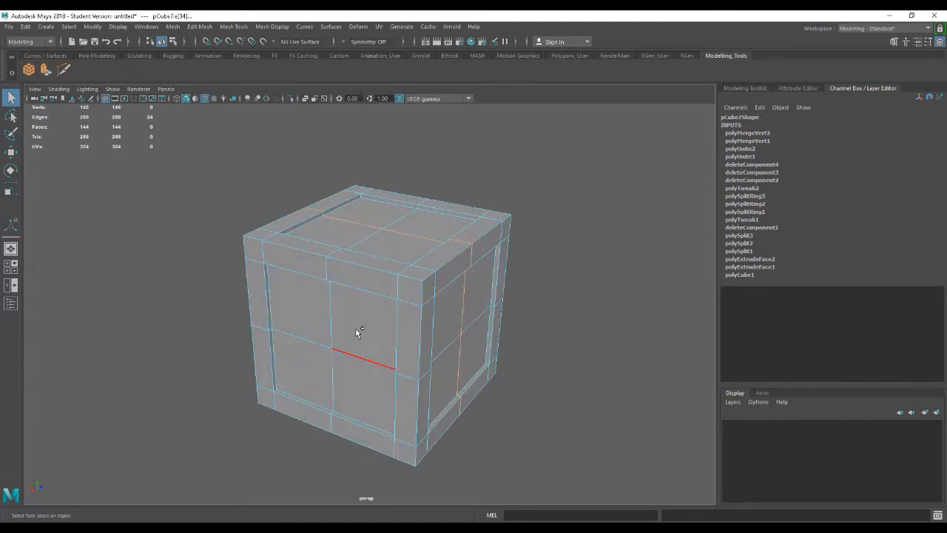
click(332, 323)
click(363, 359)
alt+drag(363, 360, 431, 324)
click(436, 323)
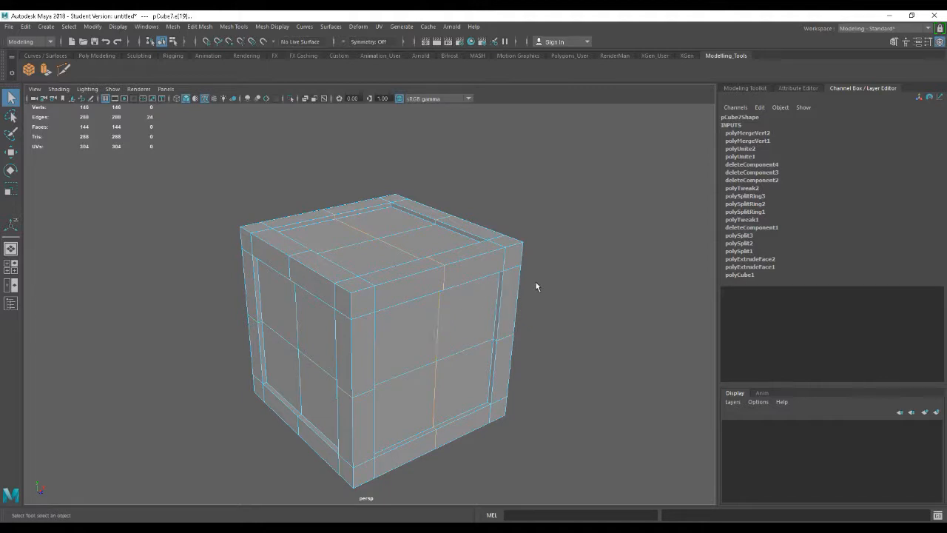
- Add the other two central edge loops, one vertical and one horizontal, to the selection
alt+drag(424, 318, 399, 260)
alt+drag(362, 382, 298, 383)
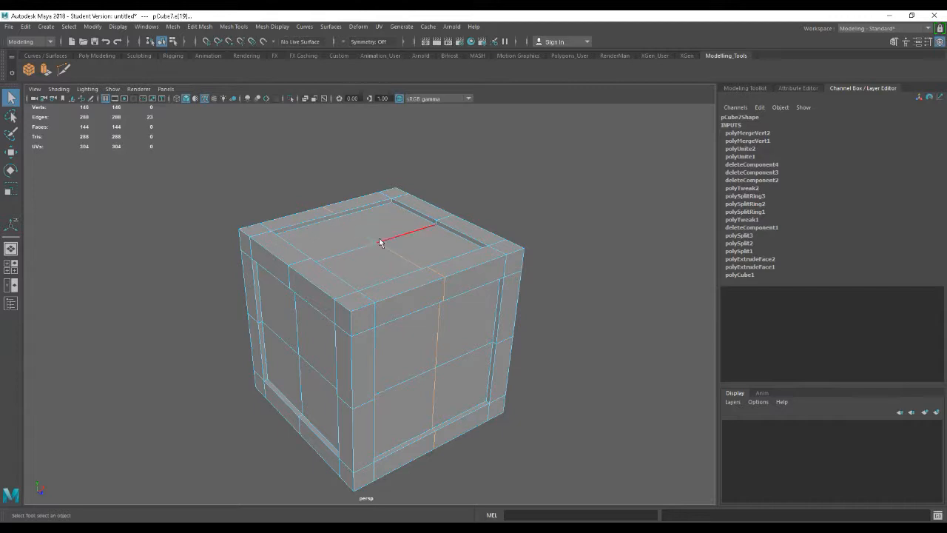
shift+double_click(297, 315)
shift+double_click(407, 377)
alt+drag(418, 346, 428, 308)
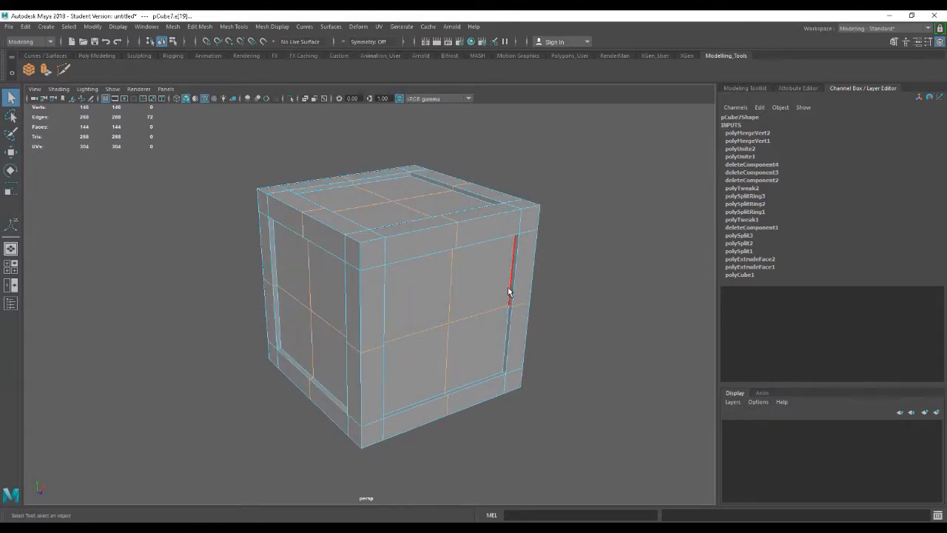
- Try deleting only the selected edges, check the vertices left on the borders, and undo the deletion
key(Delete)
right_drag(389, 277, 370, 266)
alt+drag(430, 250, 439, 259)
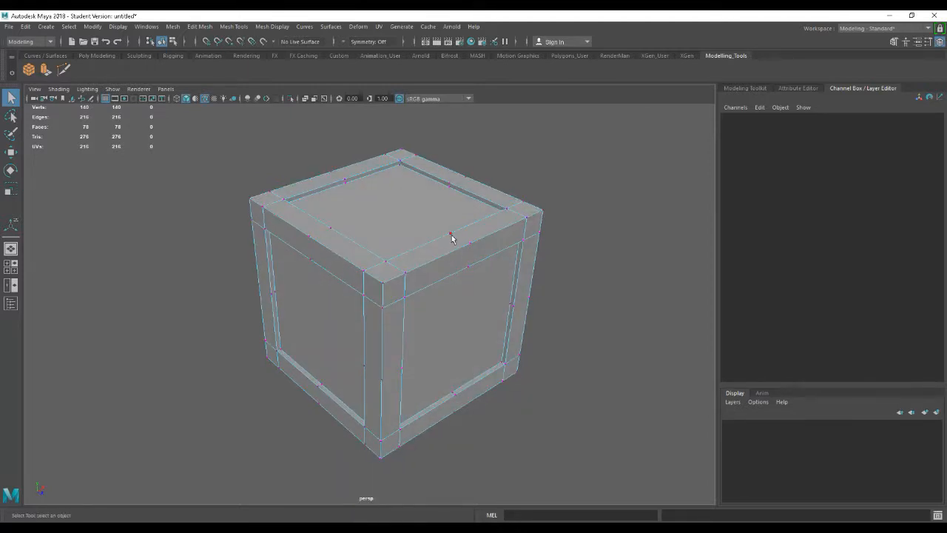
key(ctrl+z)
key(ctrl+z)
alt+drag(579, 332, 507, 319)
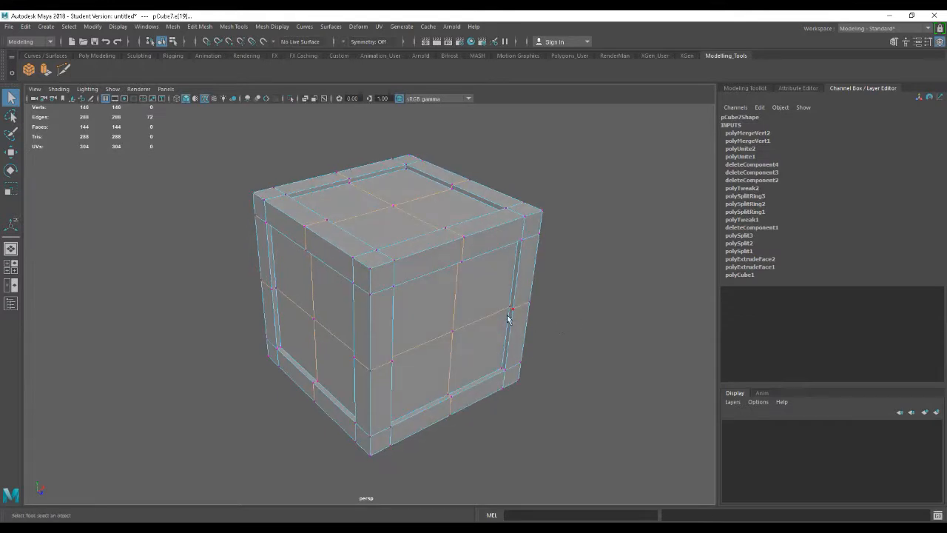
- Delete the three selected central edge loops together with their vertices
right_drag(466, 298, 457, 221)
alt+drag(484, 294, 496, 304)
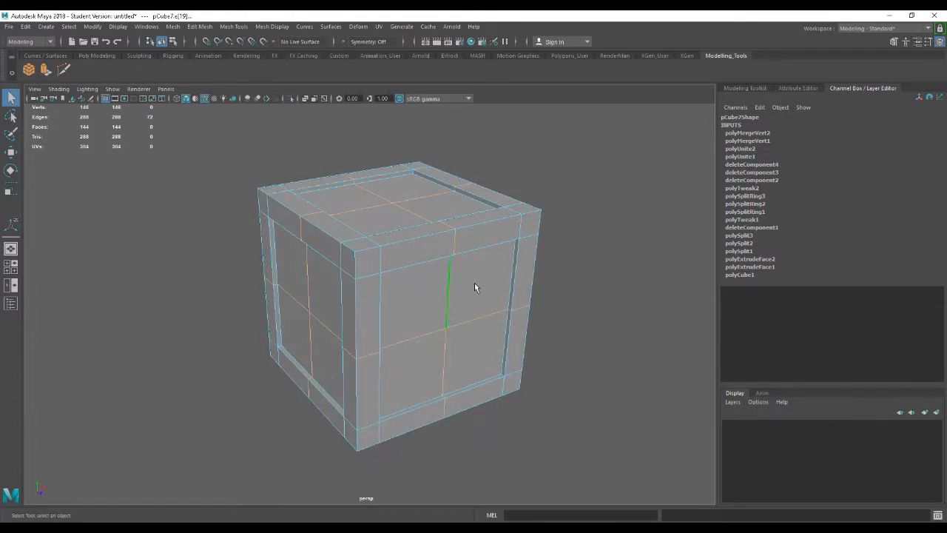
key(Delete)
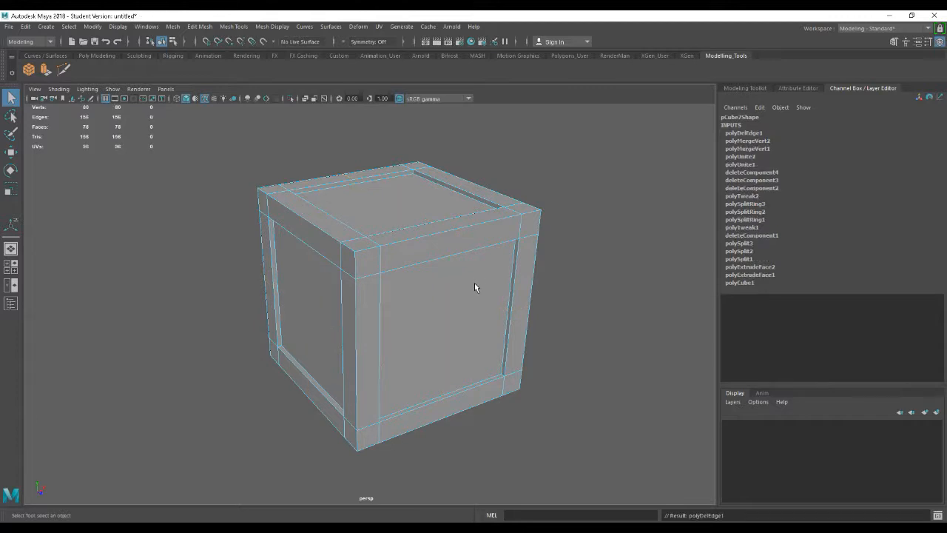
- Check the cleaned-up crate and return it to object mode with the Move tool active
key(w)
alt+drag(407, 284, 418, 283)
right_drag(419, 249, 417, 277)
alt+drag(385, 247, 449, 298)
right_drag(441, 248, 483, 240)
alt+right_drag(571, 360, 470, 331)
alt+drag(470, 331, 439, 332)
alt+right_drag(440, 332, 559, 367)
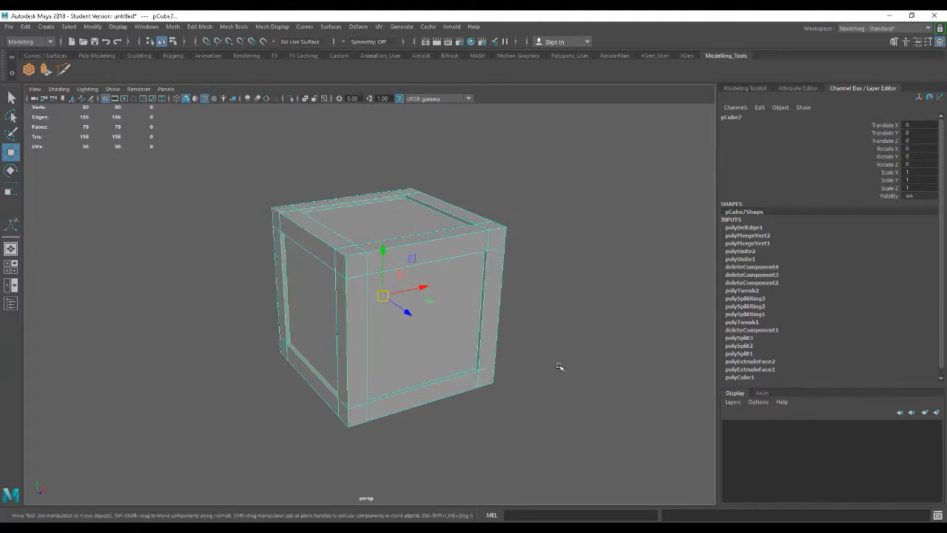
- Select the crate and review its list of construction history inputs
click(559, 367)
click(440, 362)
click(551, 317)
click(427, 340)
drag(942, 275, 942, 279)
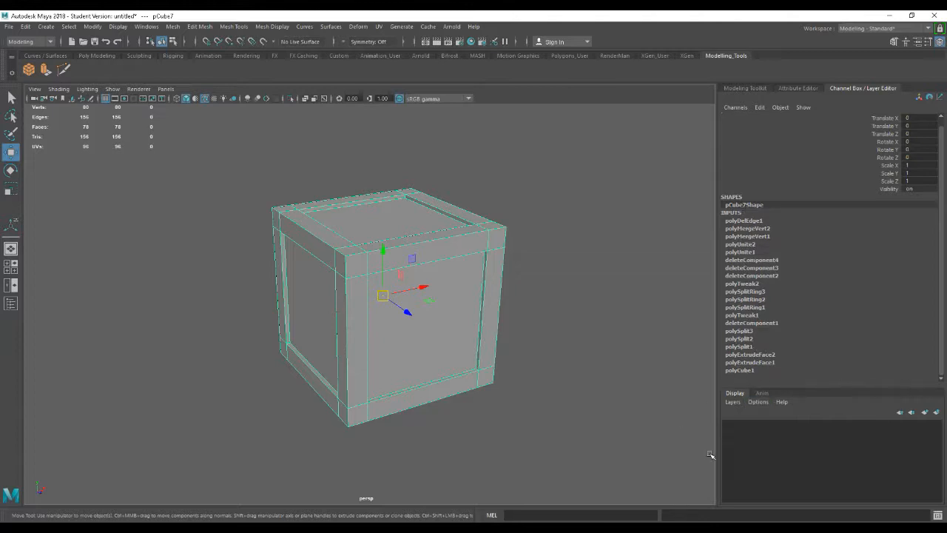
- Delete the crate's construction history and deselect the crate
mouse_move(508, 374)
alt+mouse_down()
mouse_move(531, 373)
mouse_move(499, 372)
mouse_move(514, 370)
alt+mouse_up()
click(530, 372)
click(423, 350)
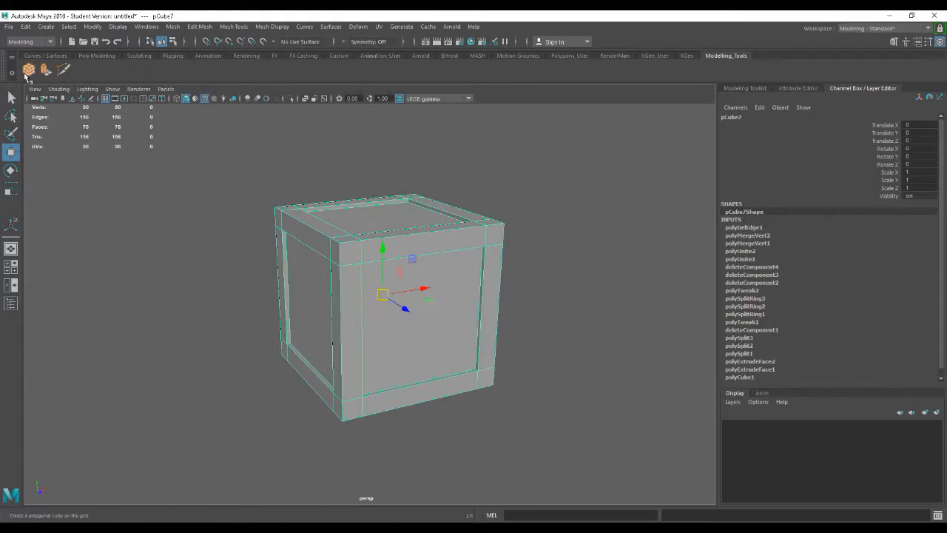
click(27, 28)
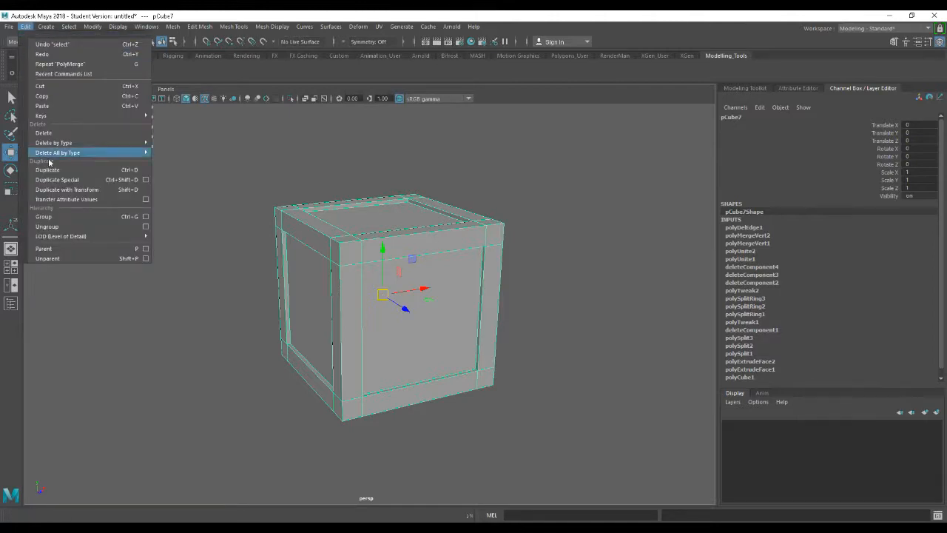
mouse_move(59, 143)
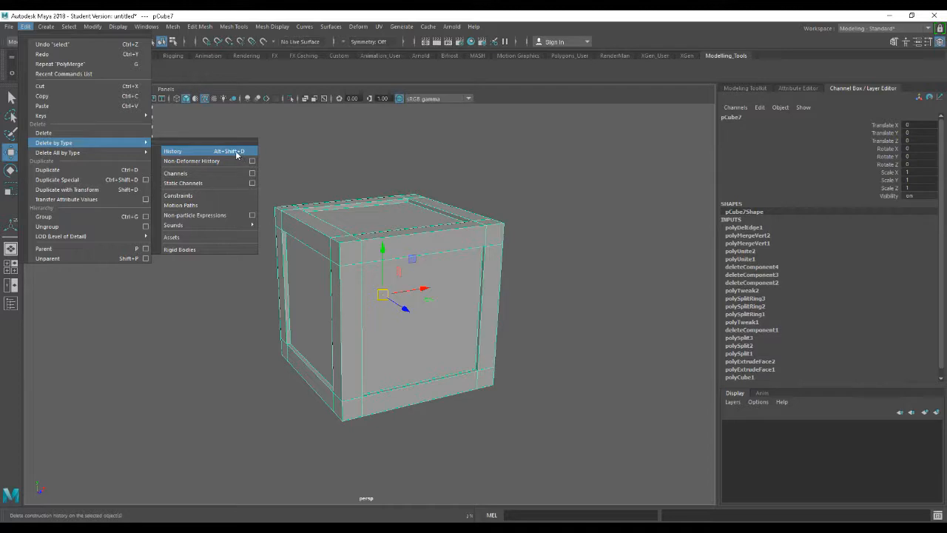
click(197, 152)
scroll(409, 296, up, 5)
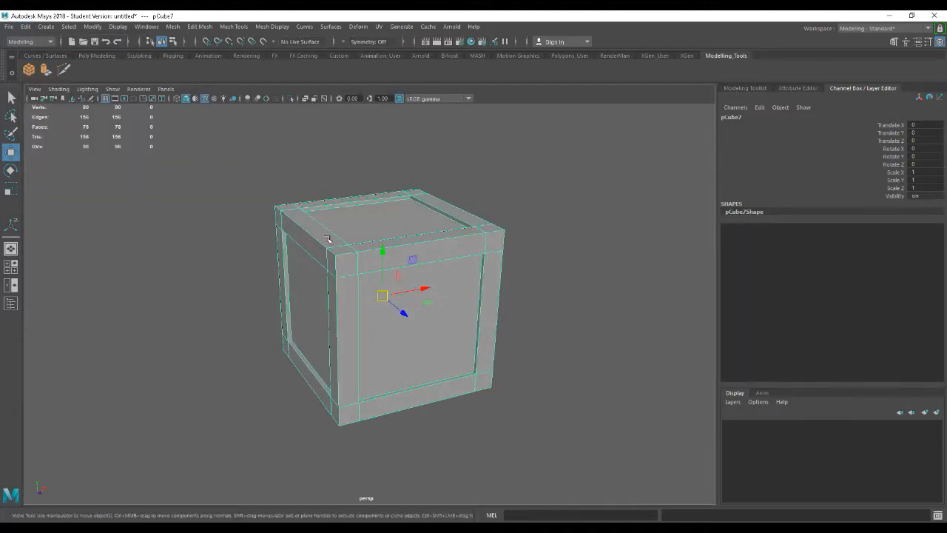
click(613, 289)
alt+drag(464, 313, 457, 311)
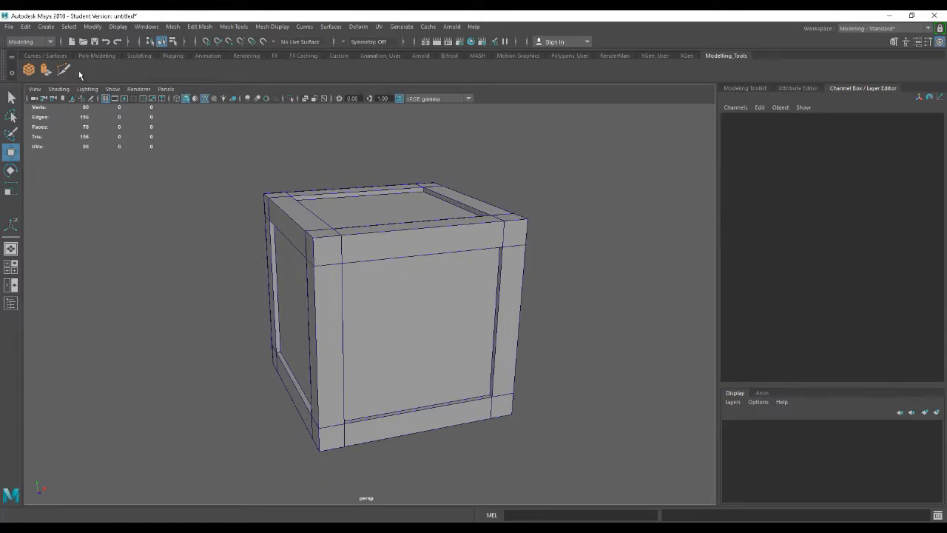
- Add the Merge, Merge to Center and Combine commands to the Modelling_Tools shelf
click(207, 26)
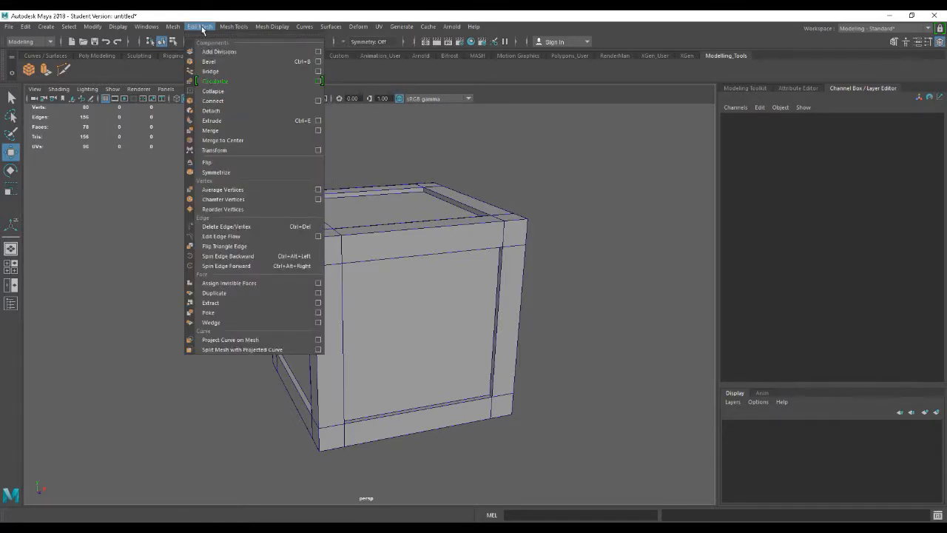
mouse_move(228, 29)
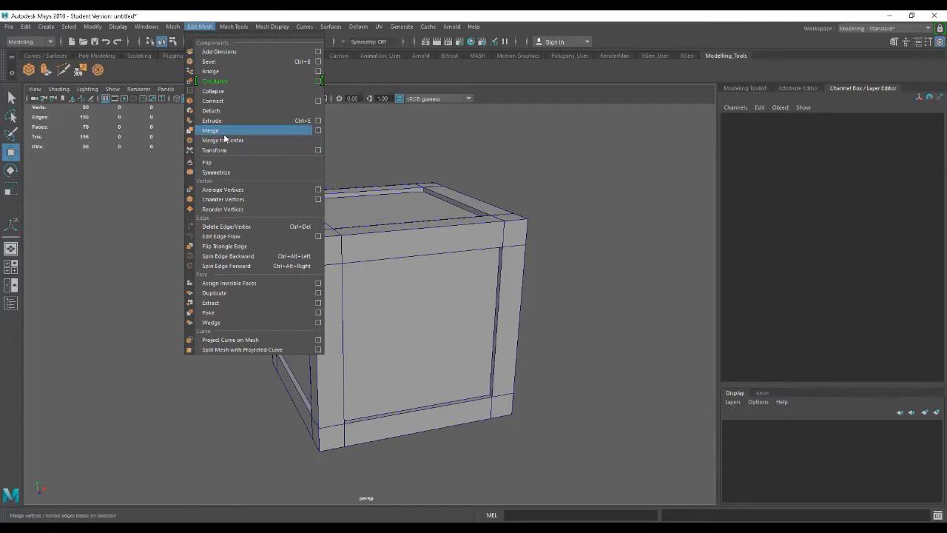
mouse_move(172, 26)
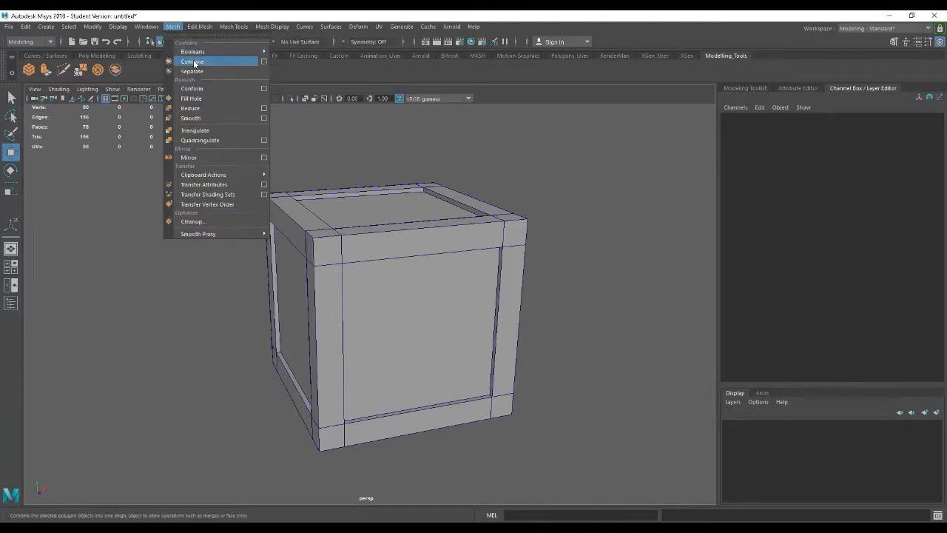
click(331, 152)
- Add the command that deletes construction history to the Modelling_Tools shelf and leave the crate deselected
click(362, 205)
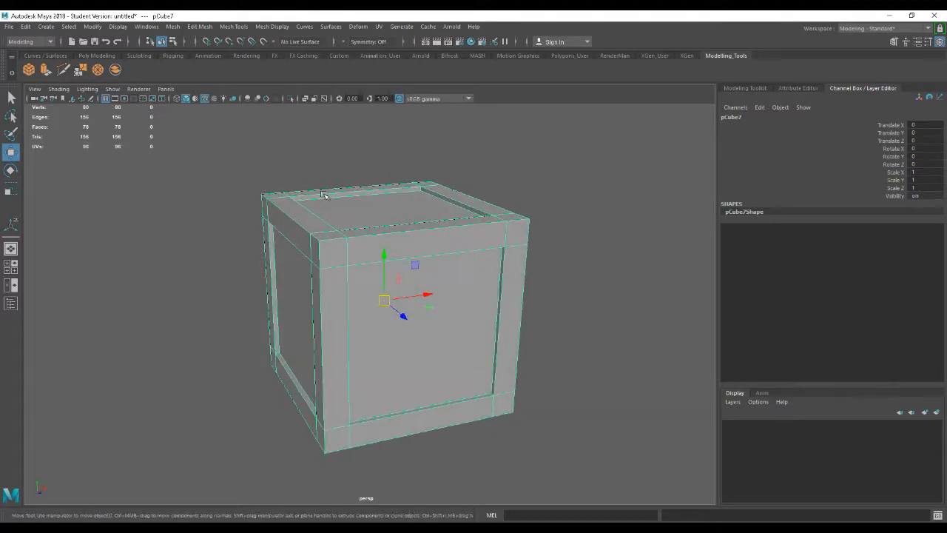
click(25, 28)
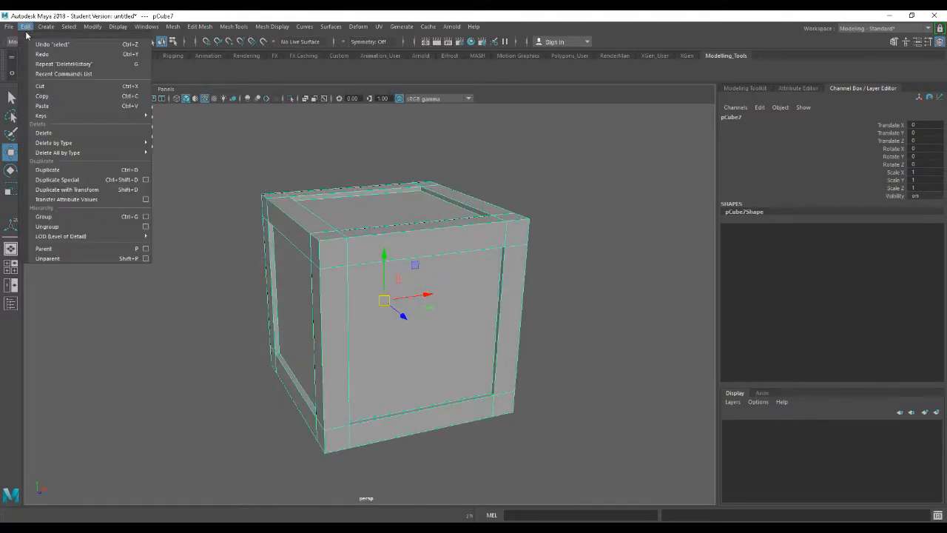
mouse_move(65, 143)
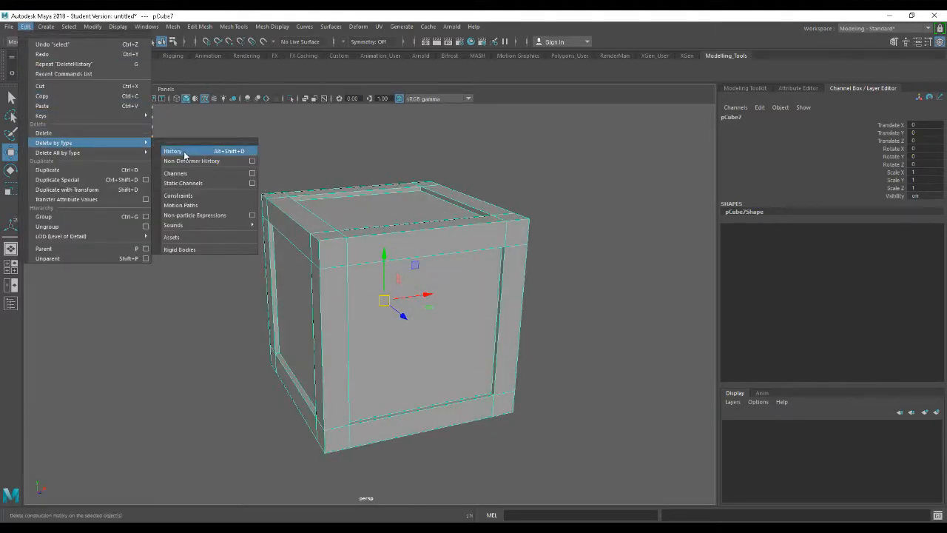
click(185, 151)
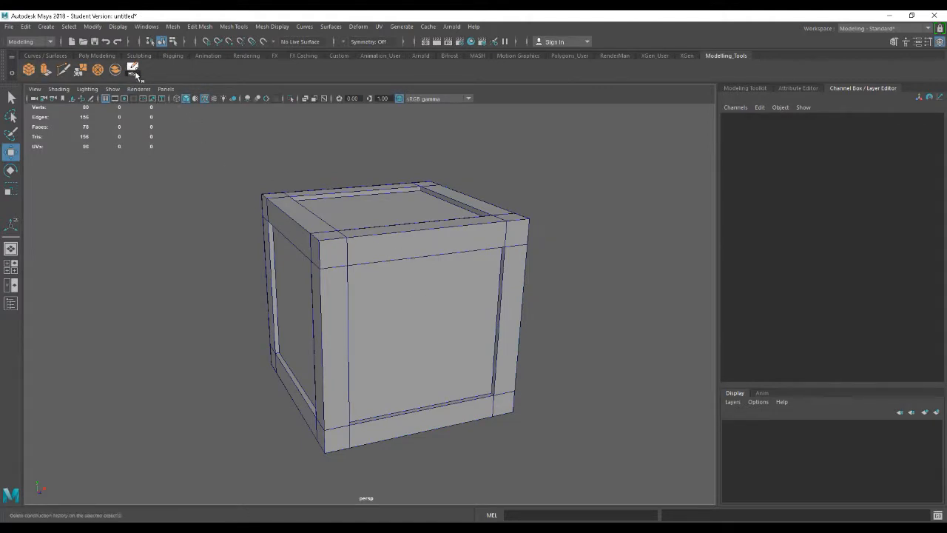
- Select the crate and rename it Create_01
alt+drag(417, 250, 423, 256)
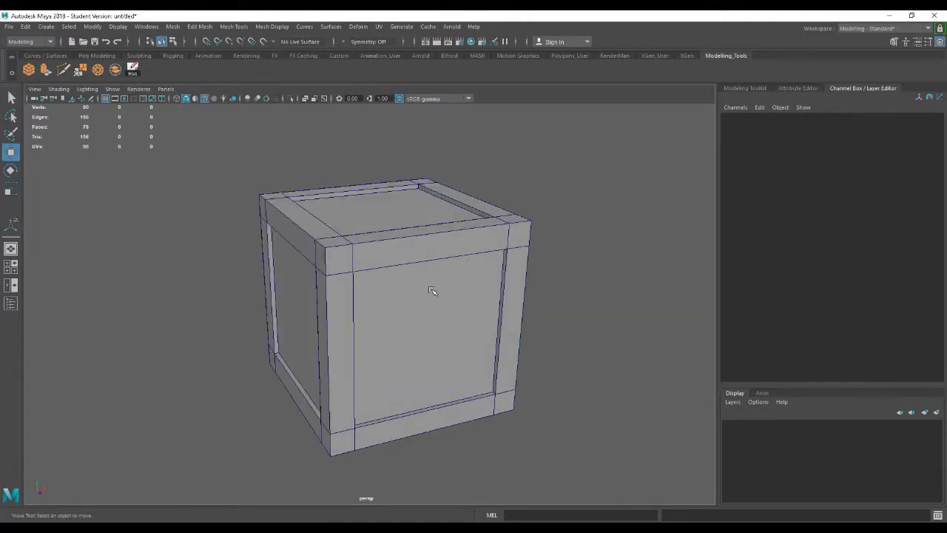
click(432, 291)
alt+drag(540, 353, 466, 332)
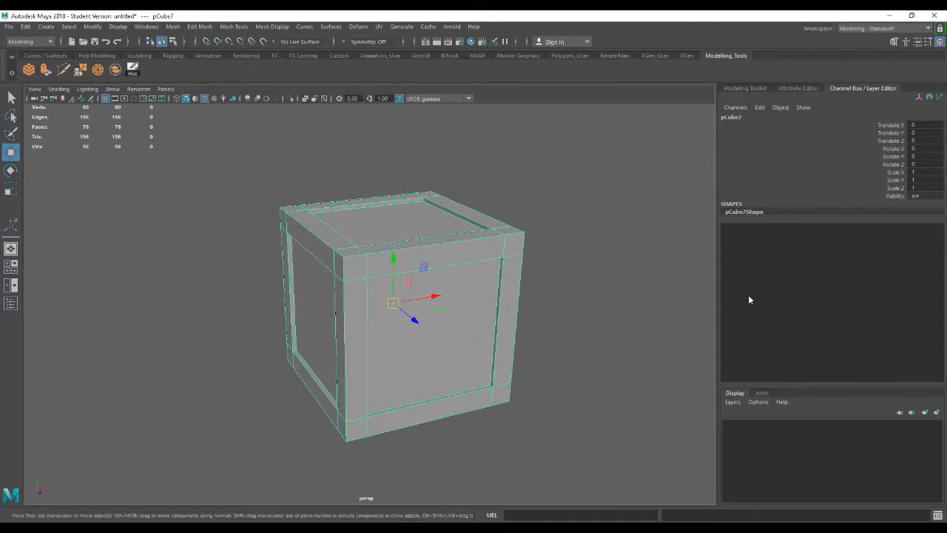
double_click(732, 117)
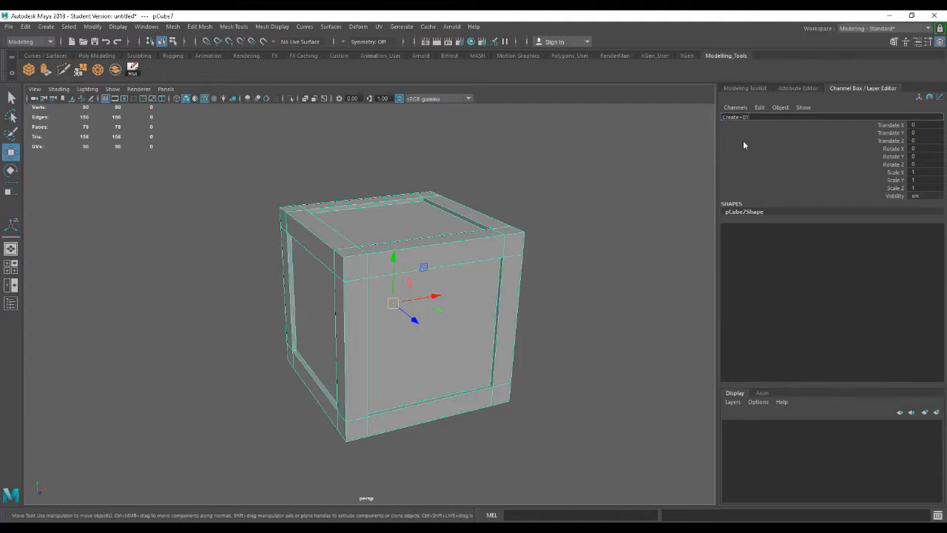
text(Create_01)
key(Return)
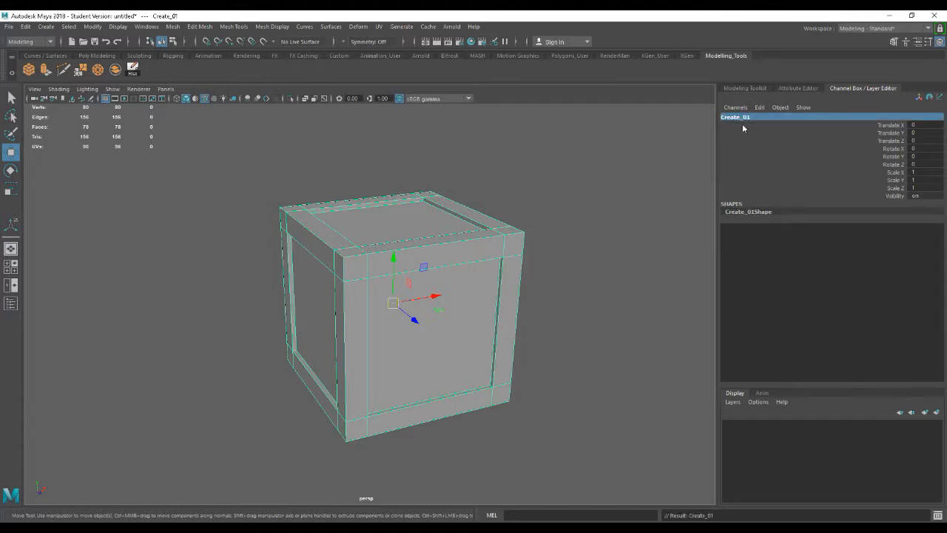
- Correct the spelling of the crate's name to Crate_01
double_click(739, 118)
click(761, 117)
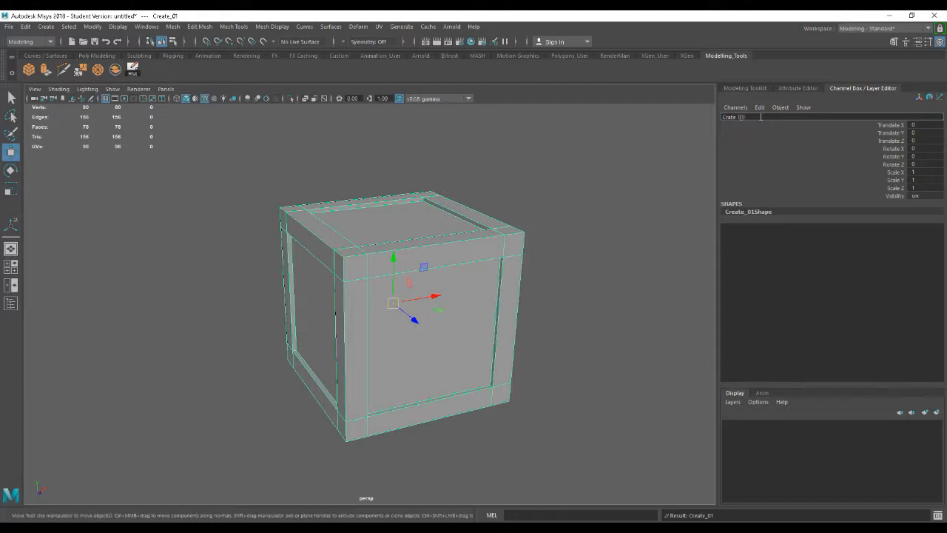
key(Return)
alt+drag(508, 360, 506, 360)
alt+right_drag(524, 365, 530, 368)
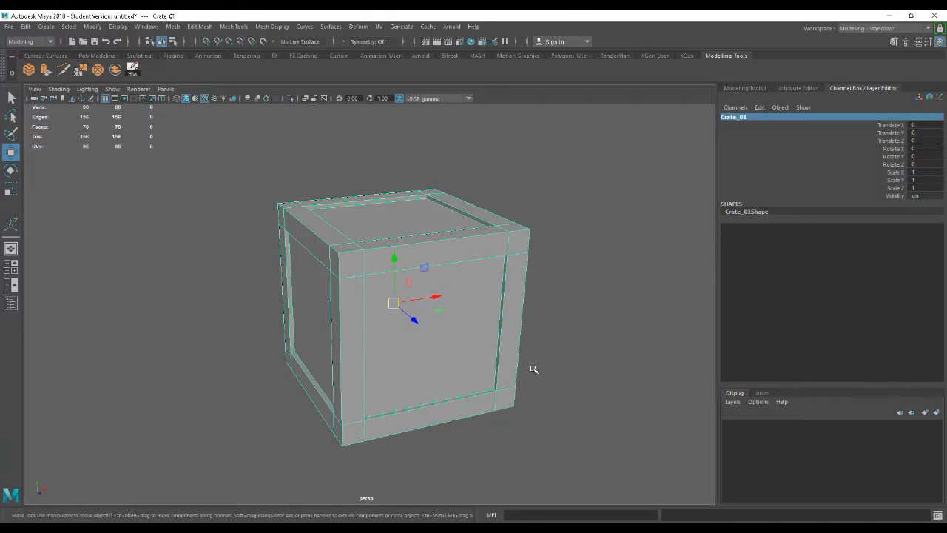